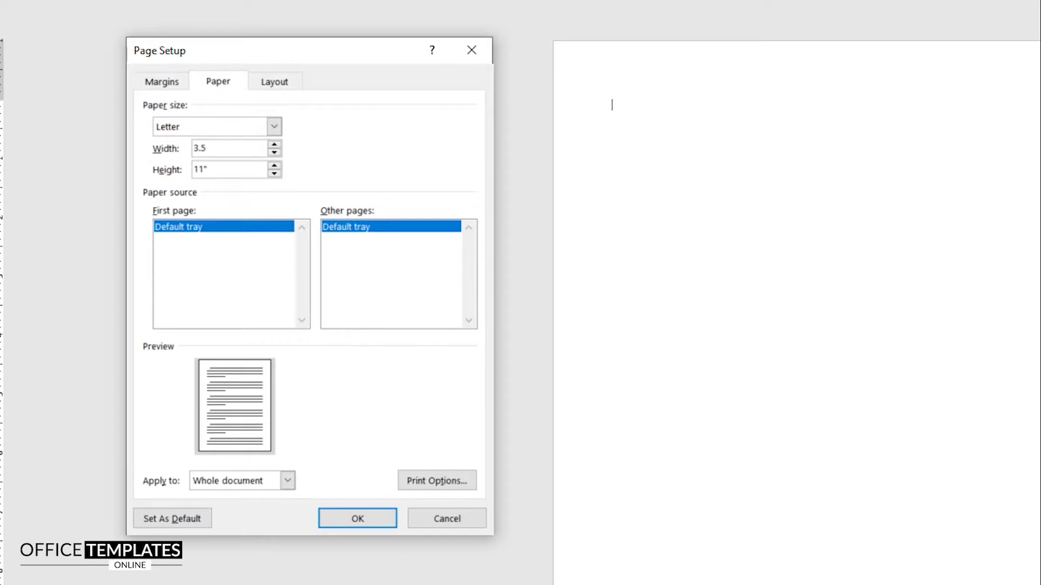
- Set the paper height to 2 inches and the top, bottom, left and right page margins to 0
left_click_drag(214, 167, 184, 176)
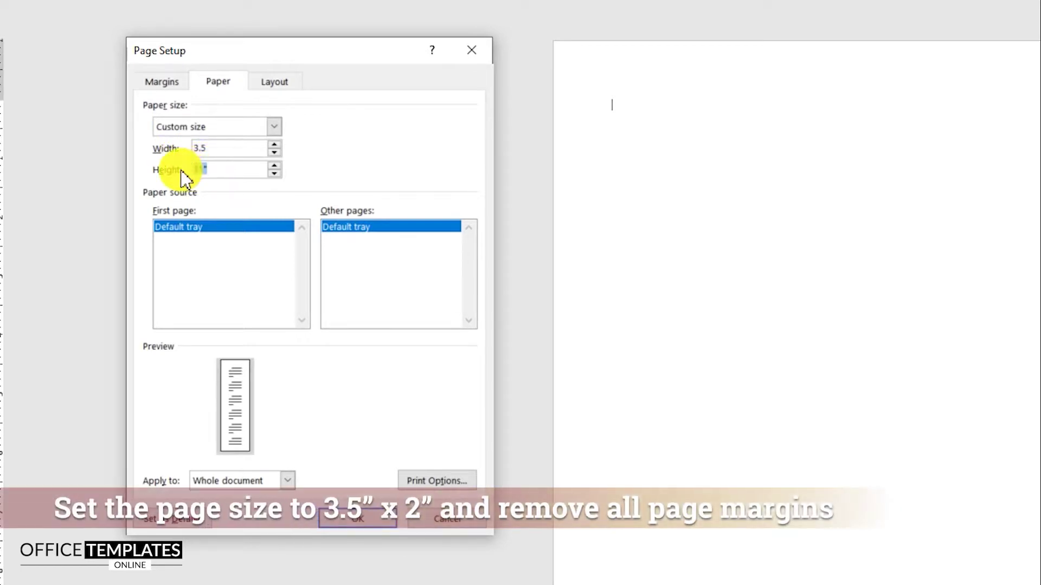
type("2")
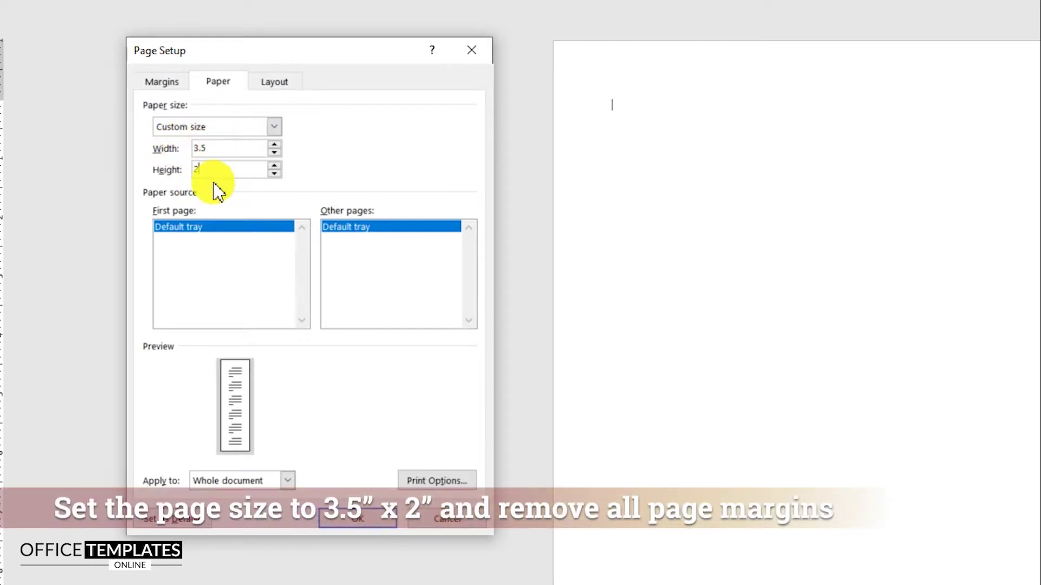
left_click(162, 82)
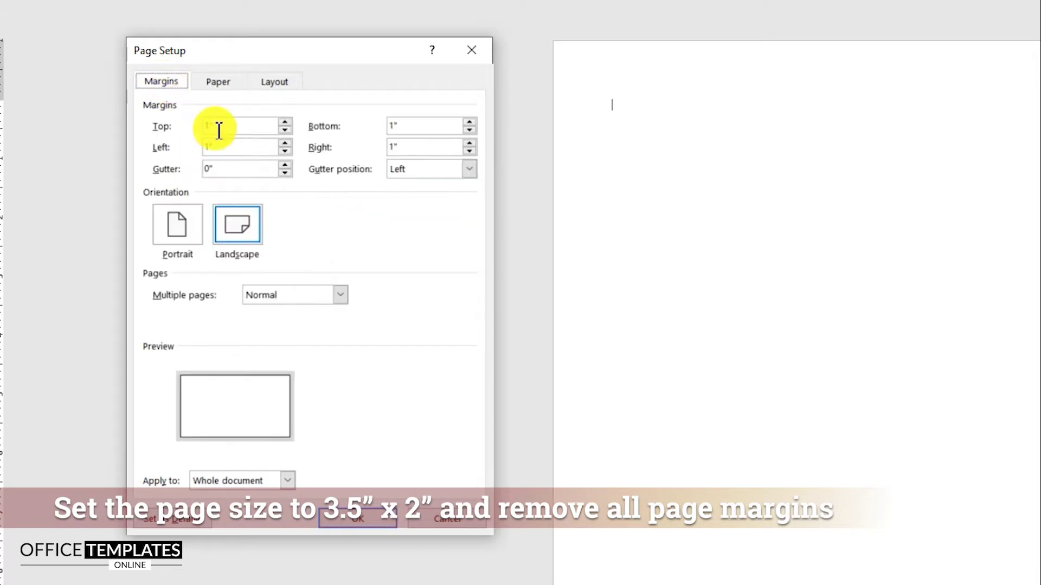
left_click_drag(218, 130, 200, 129)
type("0")
left_click_drag(407, 132, 370, 156)
type("00")
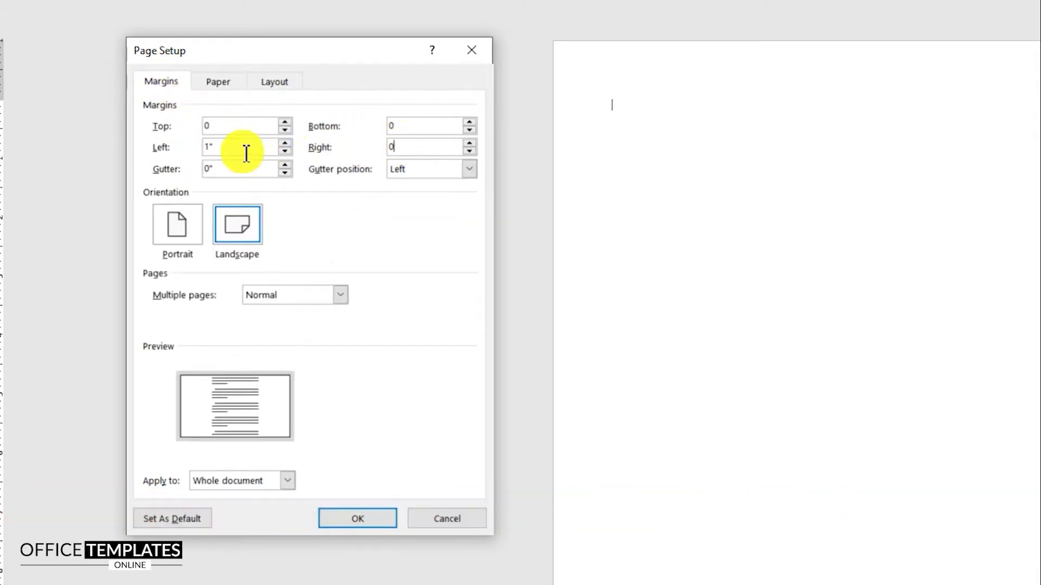
left_click_drag(251, 153, 190, 144)
type("0")
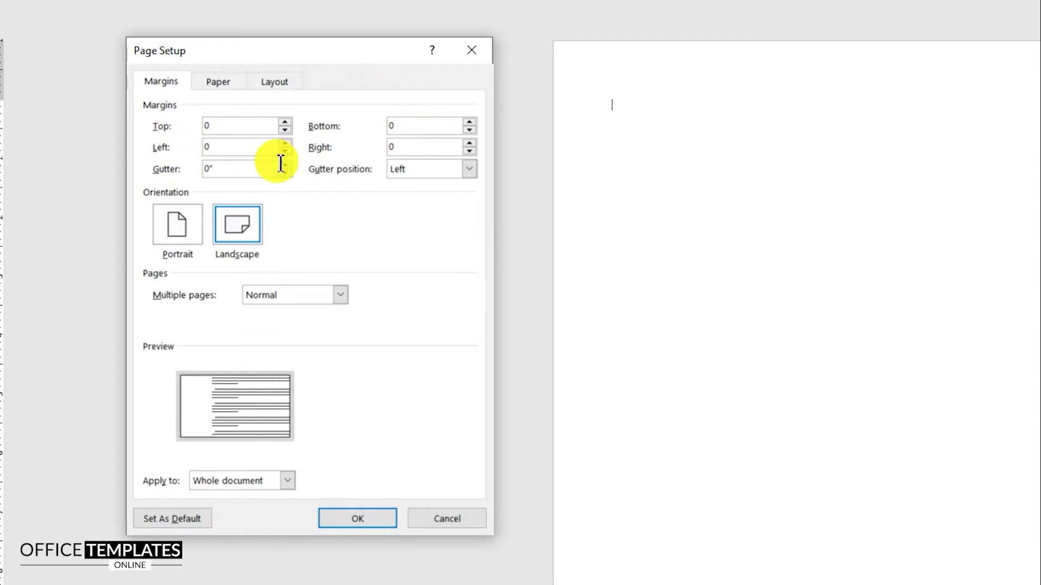
left_click(350, 519)
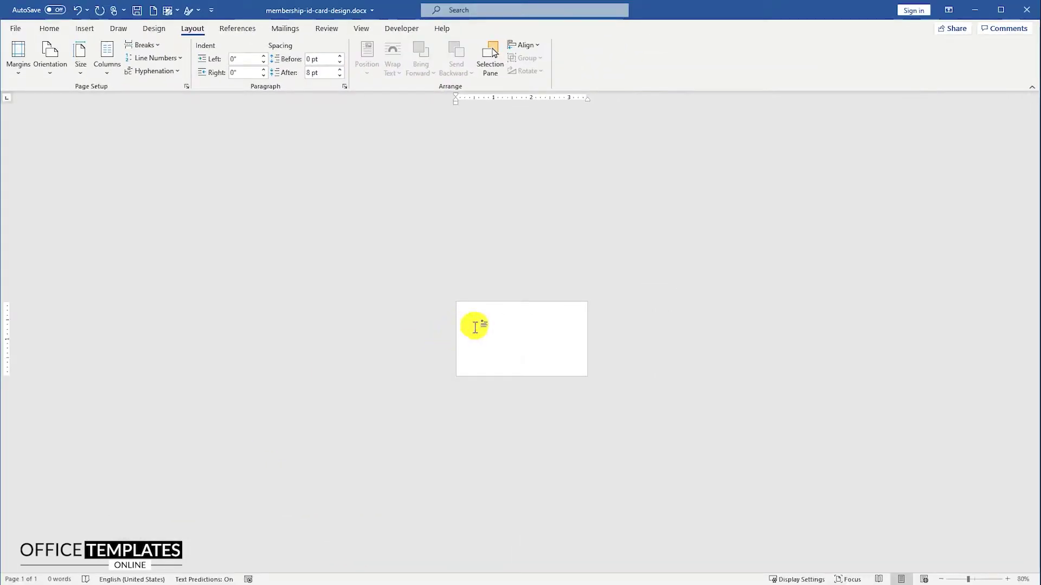
- Insert a blank page for the back side of the card
scroll(475, 327, "up", 12)
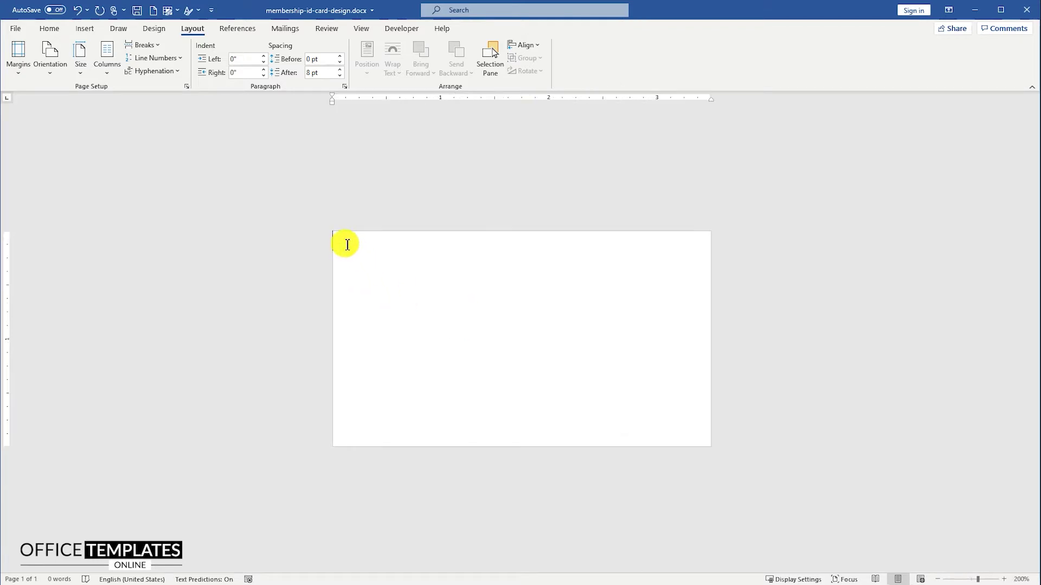
left_click(85, 29)
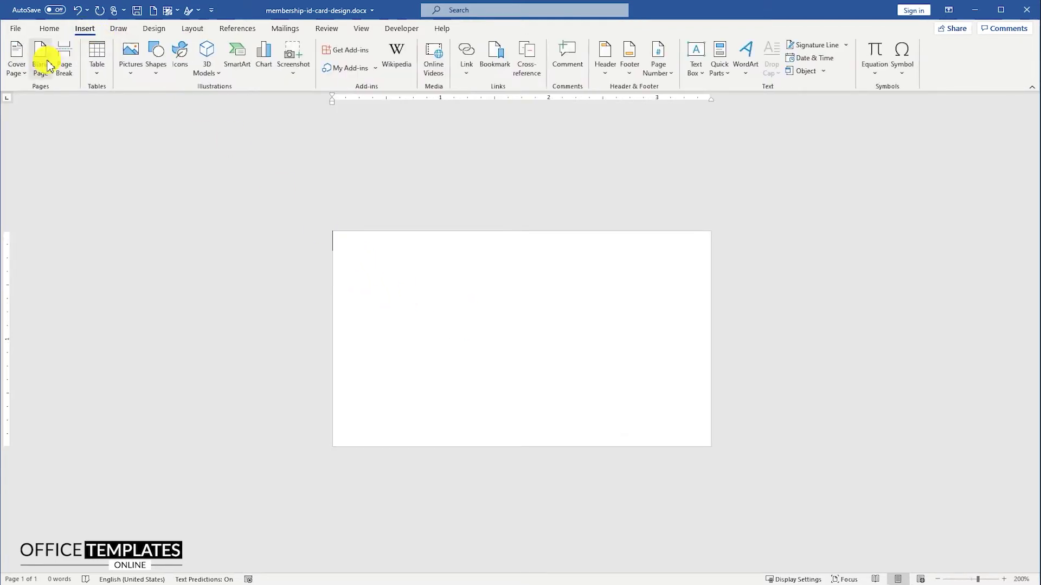
left_click(41, 79)
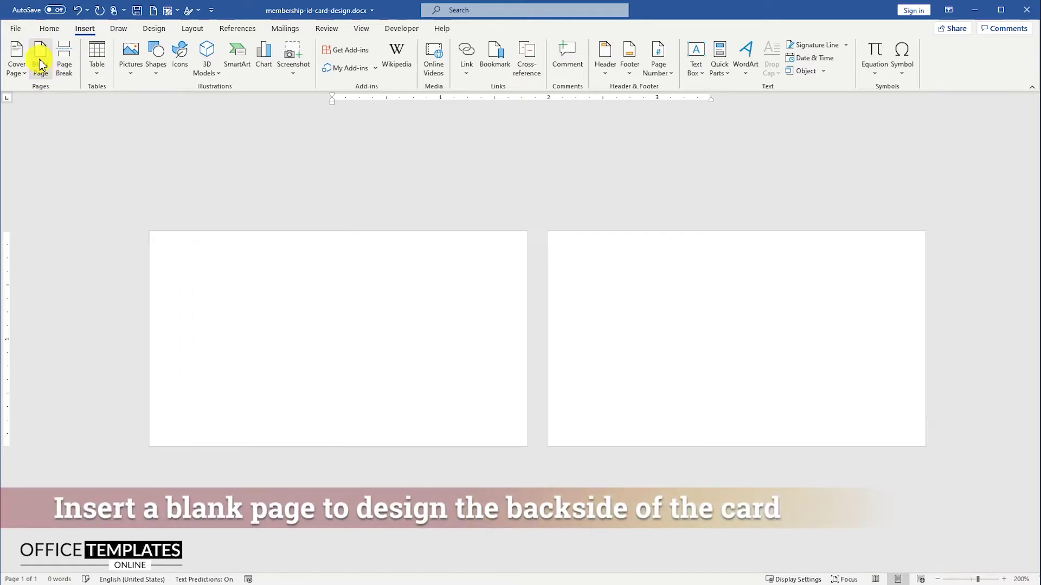
- Draw a rectangle about 2.11 inches wide and 0.78 inches high from the left side of the first card page
left_click(187, 262)
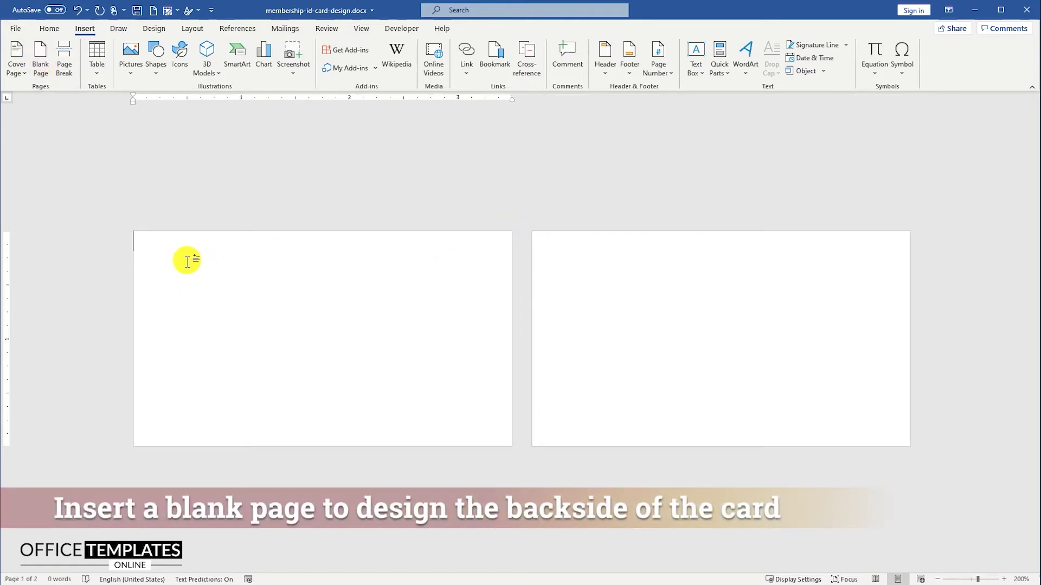
left_click(156, 57)
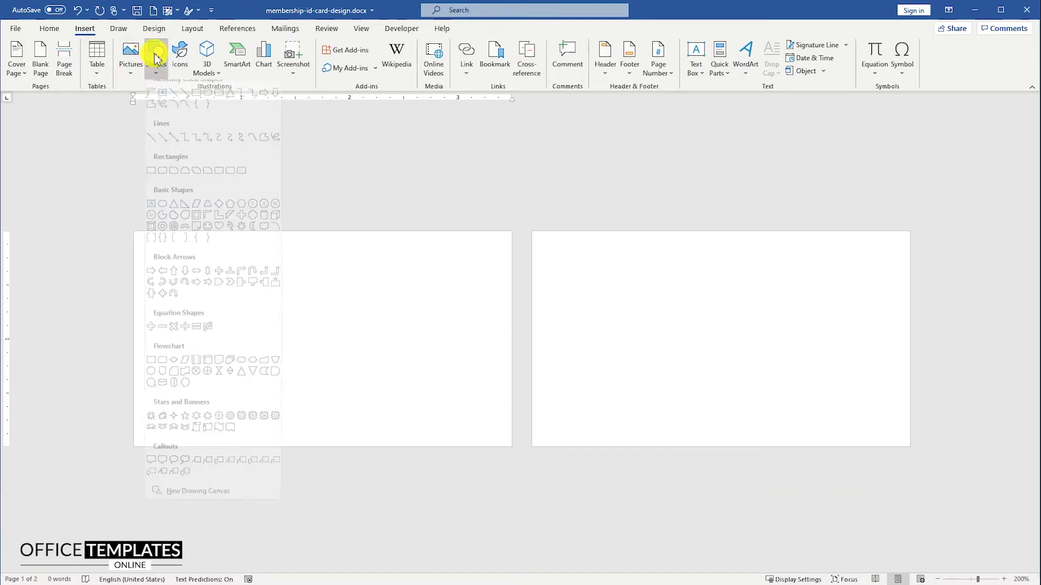
left_click(197, 103)
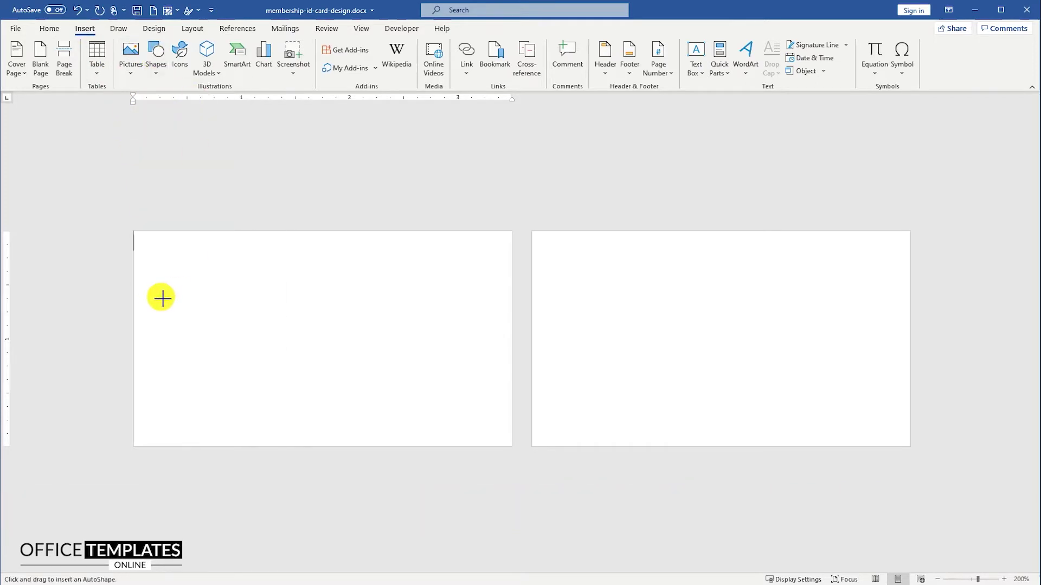
left_click_drag(140, 305, 363, 374)
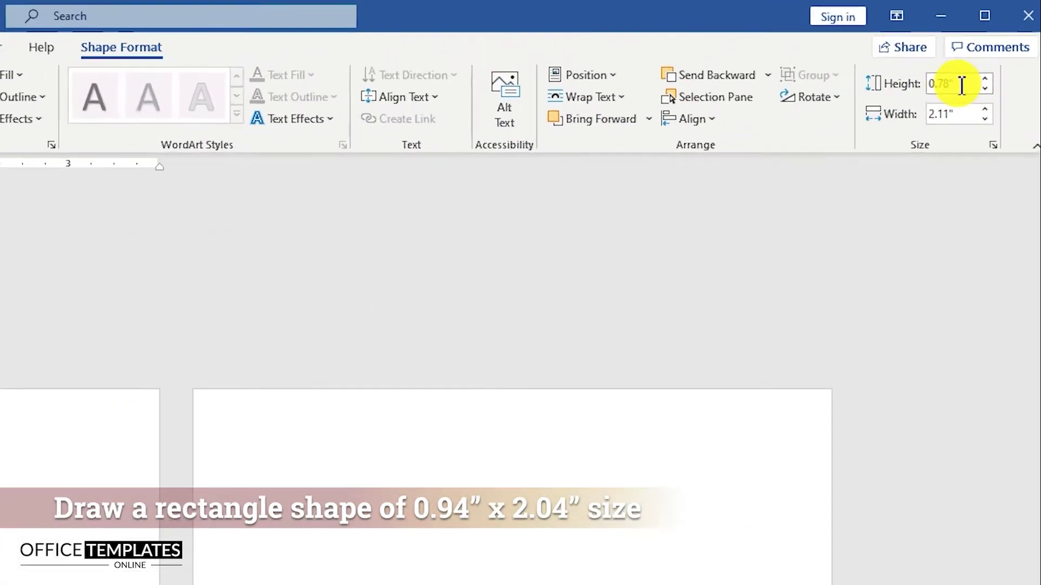
- Set the rectangle's height to 0.94 inches and its width to 2.04 inches
left_click(971, 50)
left_click_drag(913, 103, 947, 105)
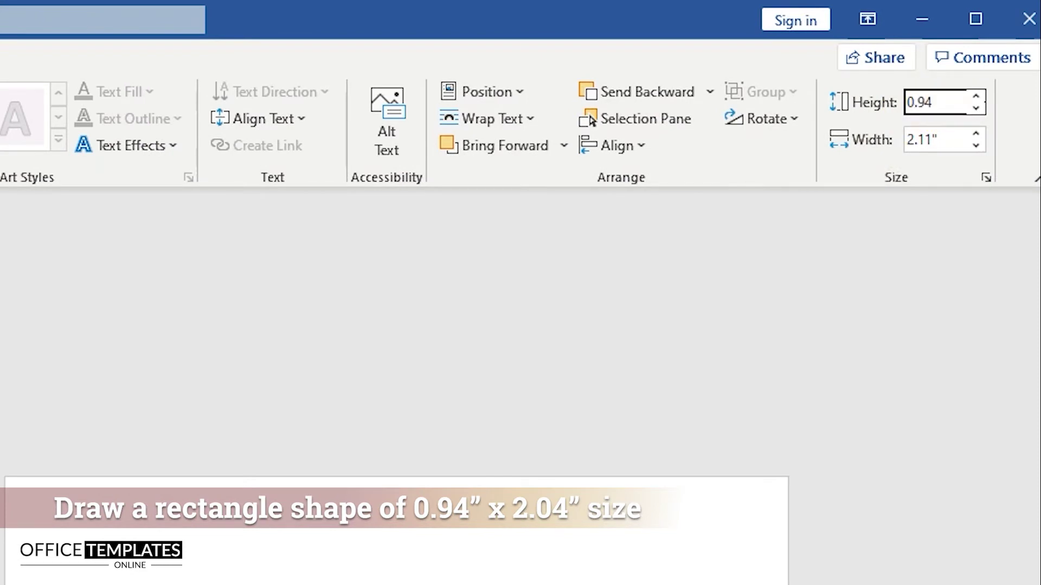
type("0.94")
left_click(952, 139)
left_click_drag(950, 140, 932, 142)
type("2.04")
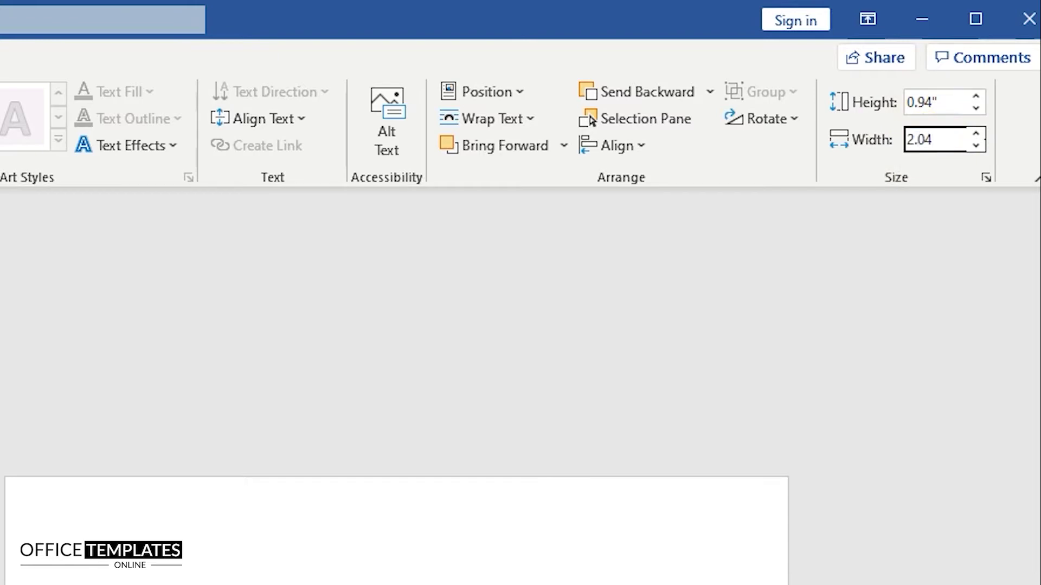
left_click(170, 449)
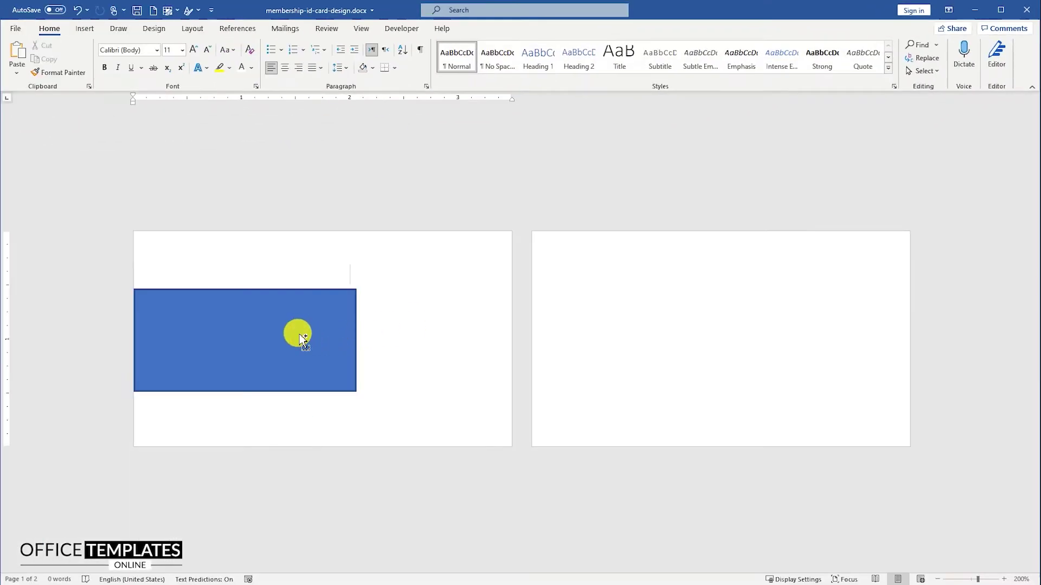
- Edit the rectangle's points, moving the lower-right corner inward along the bottom edge to slant the right side
scroll(300, 334, "up", 8)
left_click(399, 260)
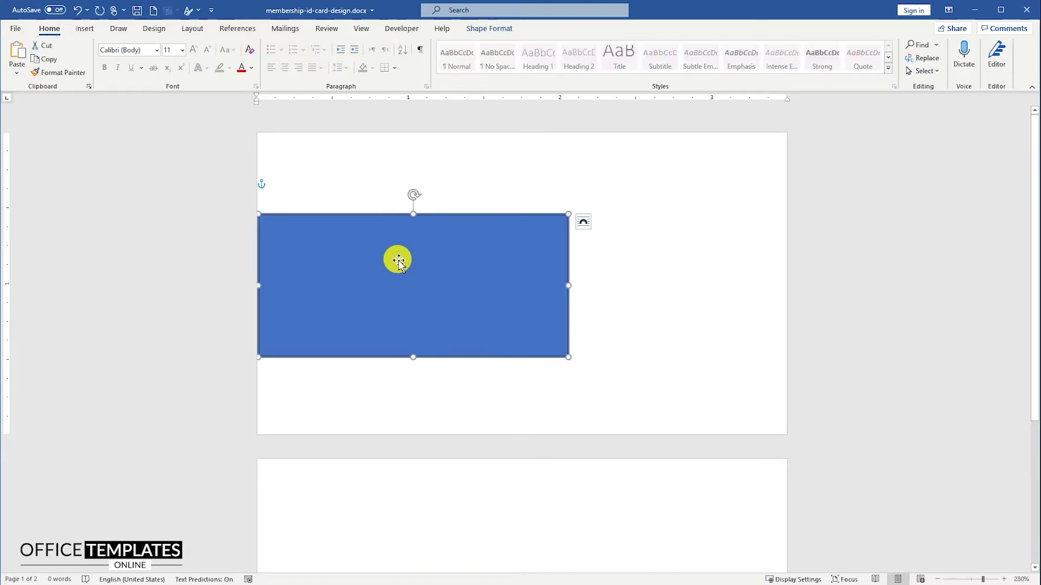
right_click(399, 260)
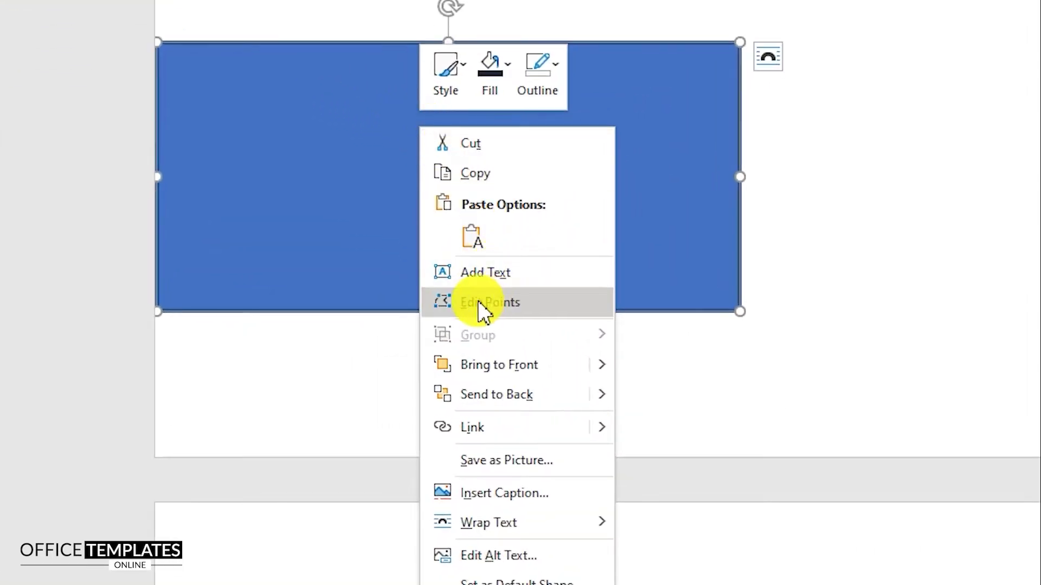
left_click(497, 314)
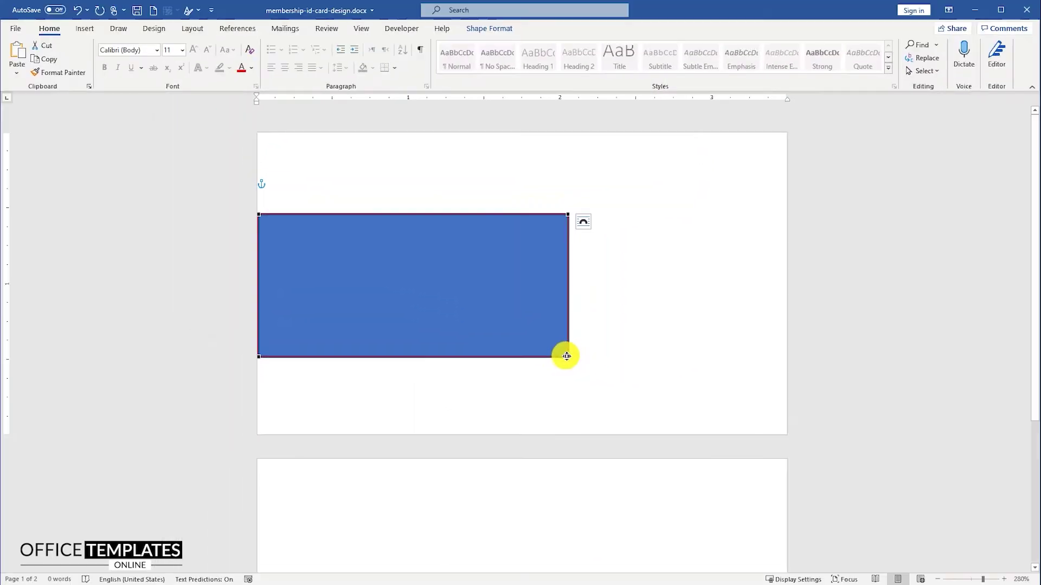
left_click_drag(569, 357, 547, 357)
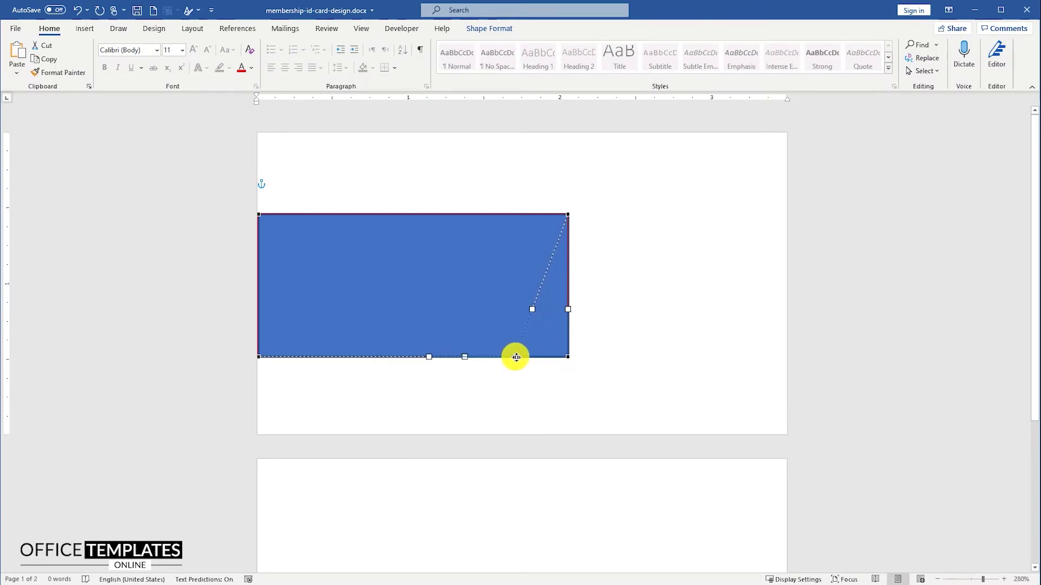
left_click_drag(518, 357, 515, 357)
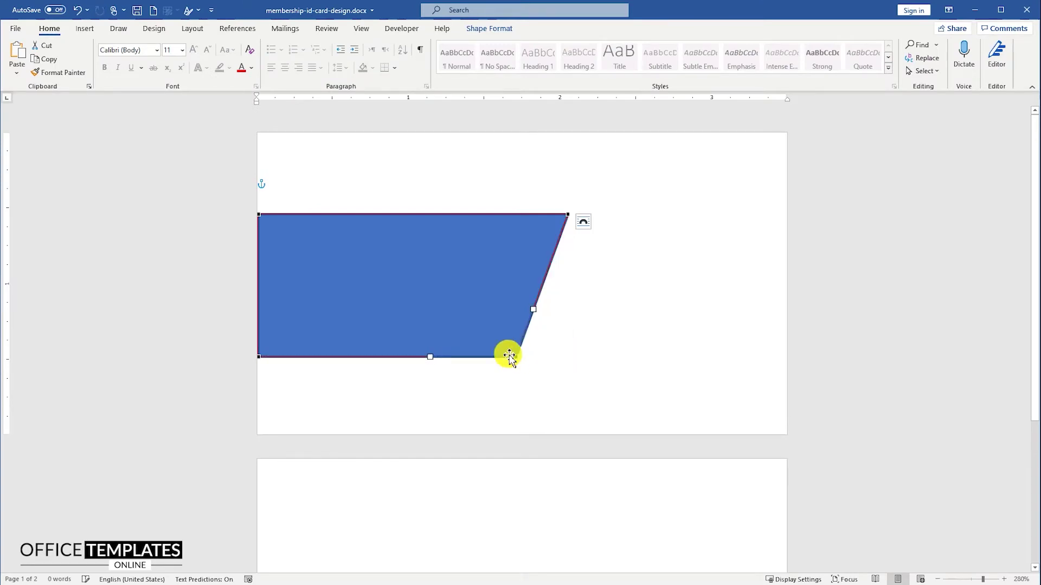
- Remove the slanted shape's outline and fill it with the recent dark navy color
right_click(475, 258)
left_click(535, 223)
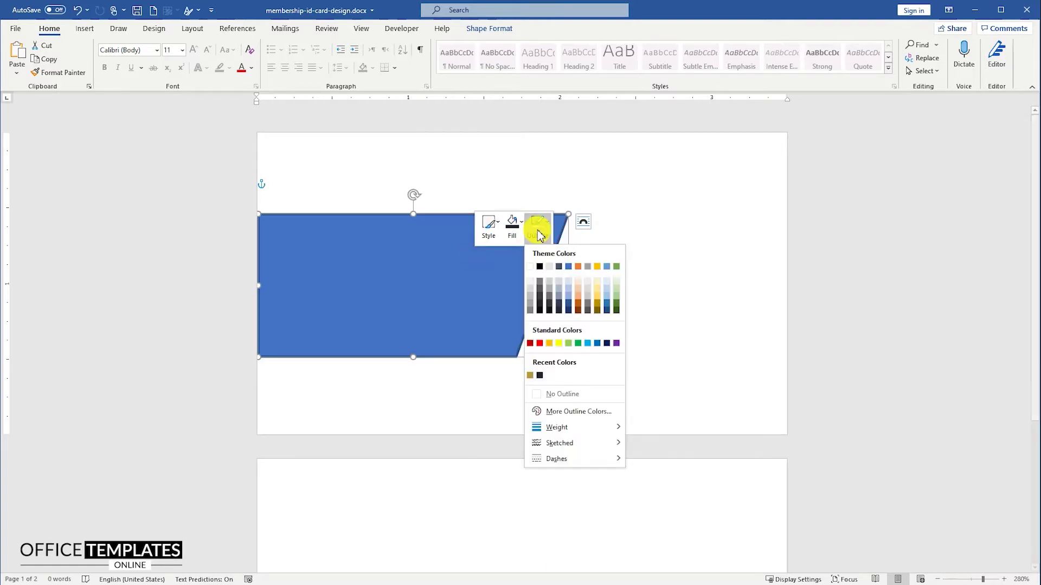
left_click(549, 396)
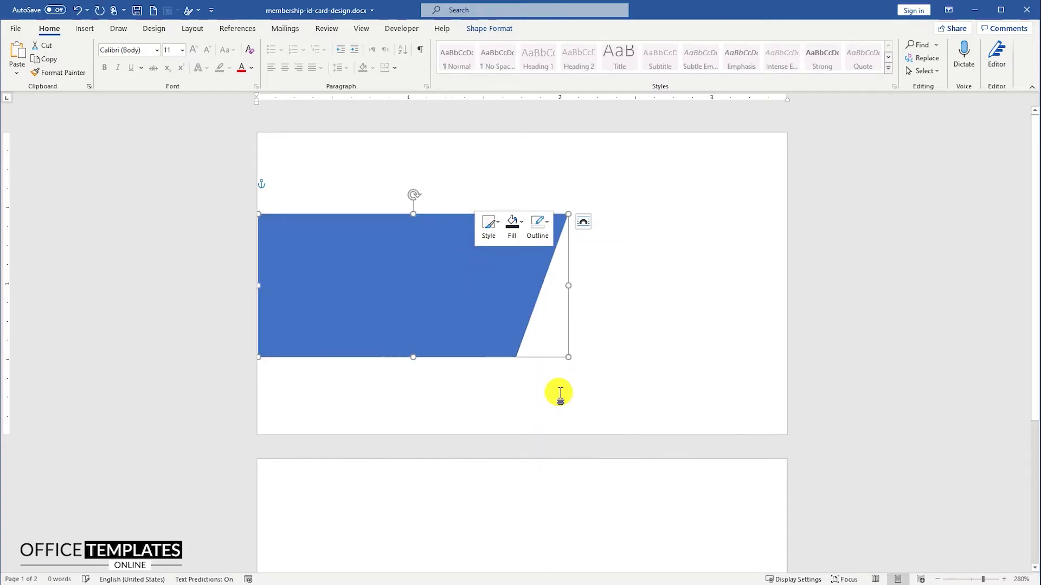
left_click(514, 228)
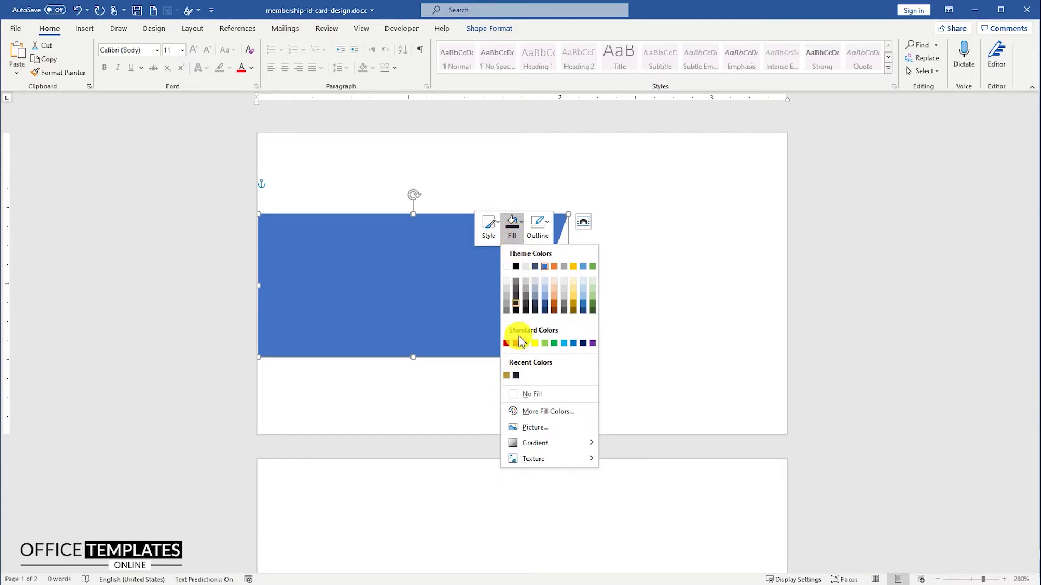
left_click(516, 376)
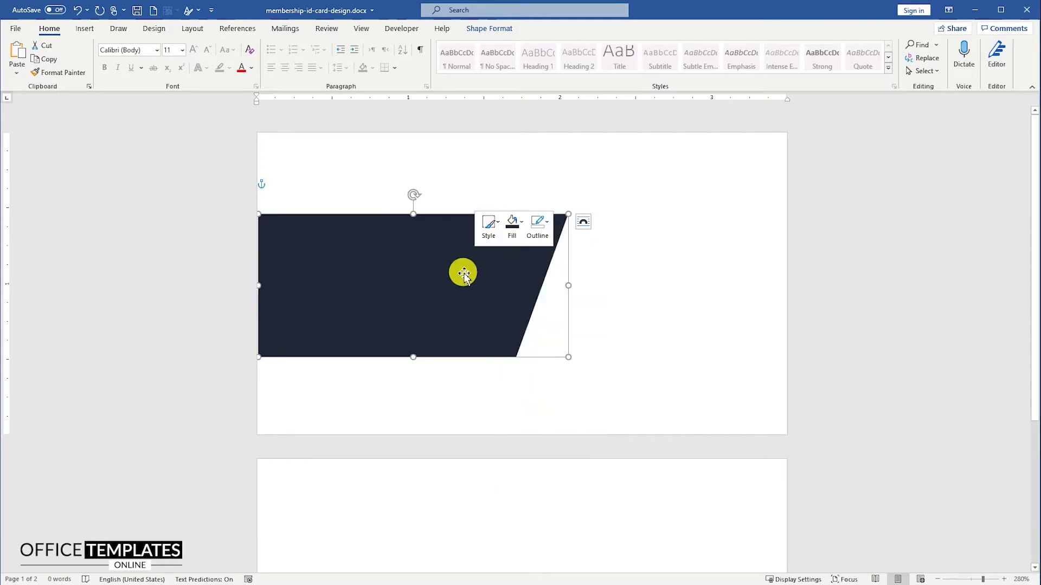
- Align the navy shape to the left and vertical middle of the page margins
left_click(499, 28)
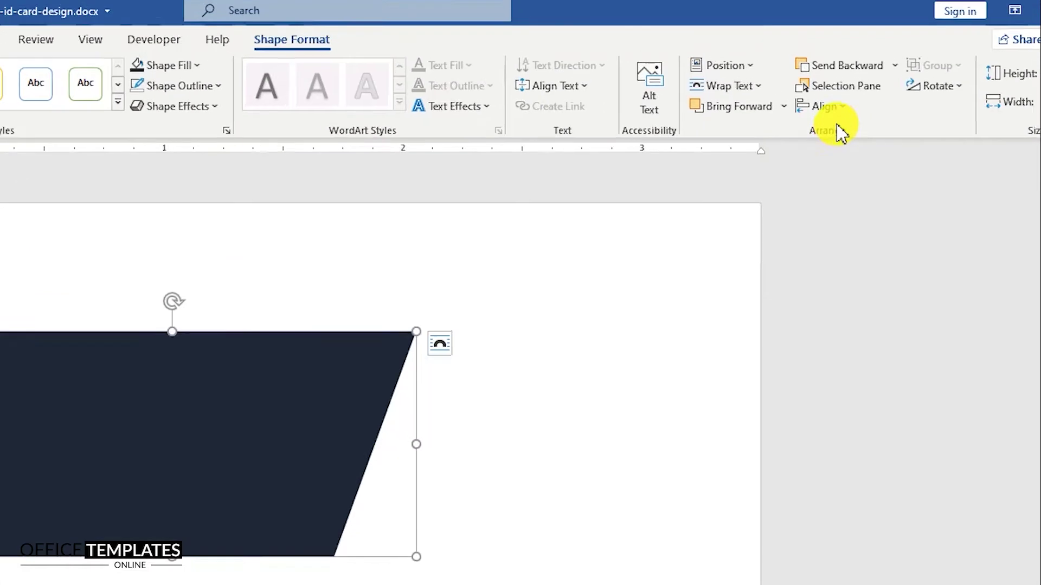
left_click(827, 107)
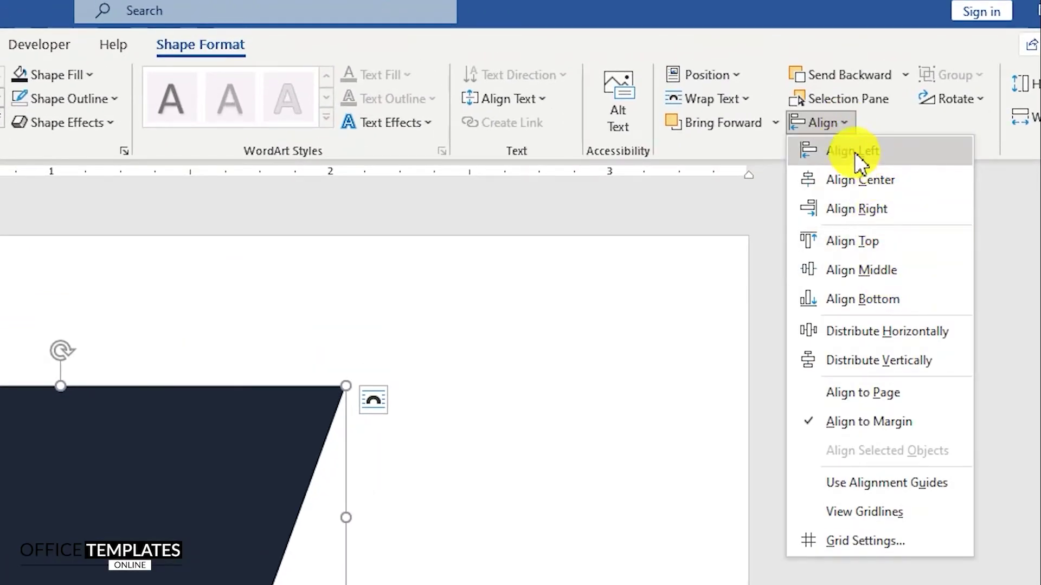
left_click(854, 154)
left_click(824, 122)
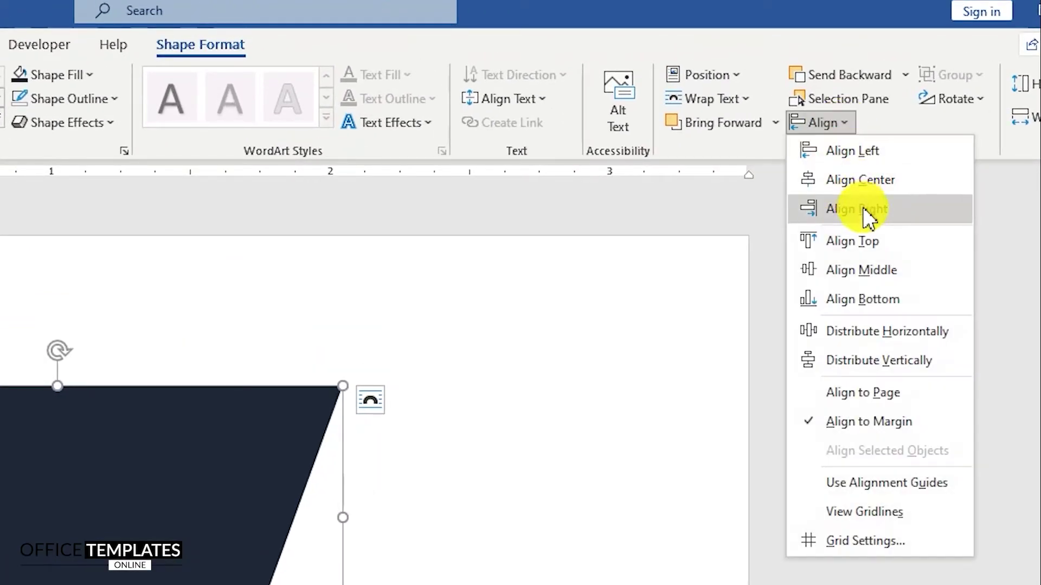
left_click(879, 259)
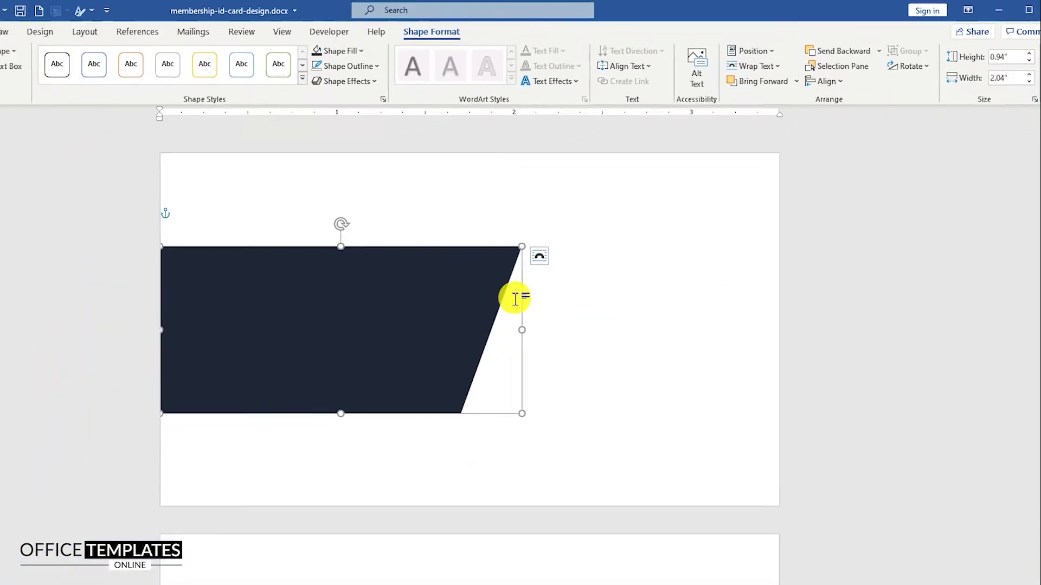
left_click(552, 291)
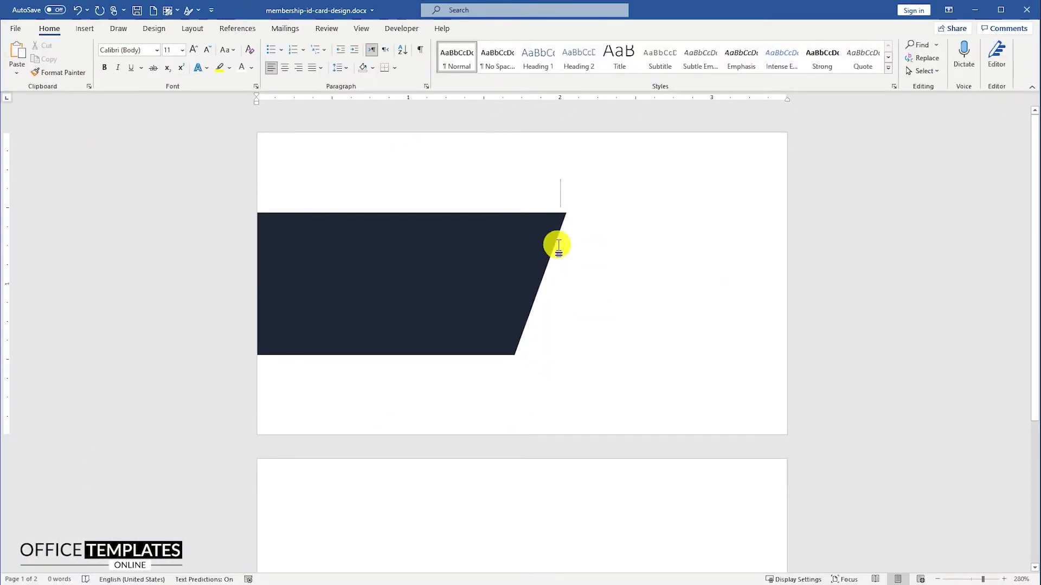
- Draw a slanted line about 2.02 by 0.74 inches along the shape's right edge, spanning the page from top to bottom
left_click(85, 28)
left_click(157, 64)
left_click(172, 103)
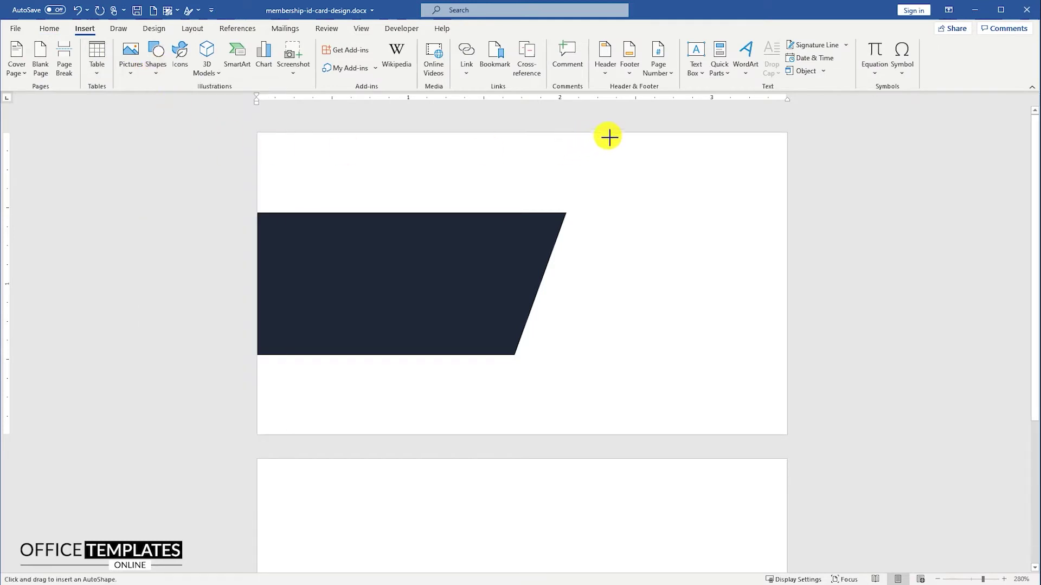
left_click_drag(599, 134, 487, 439)
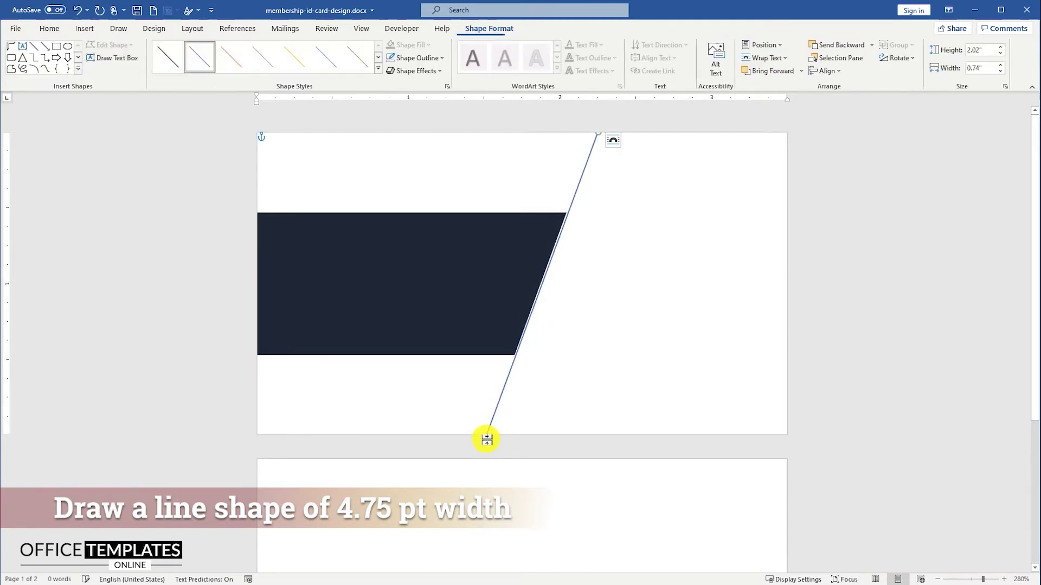
- Set the slanted line's width to 4.75 pt in its shape formatting settings
right_click(597, 136)
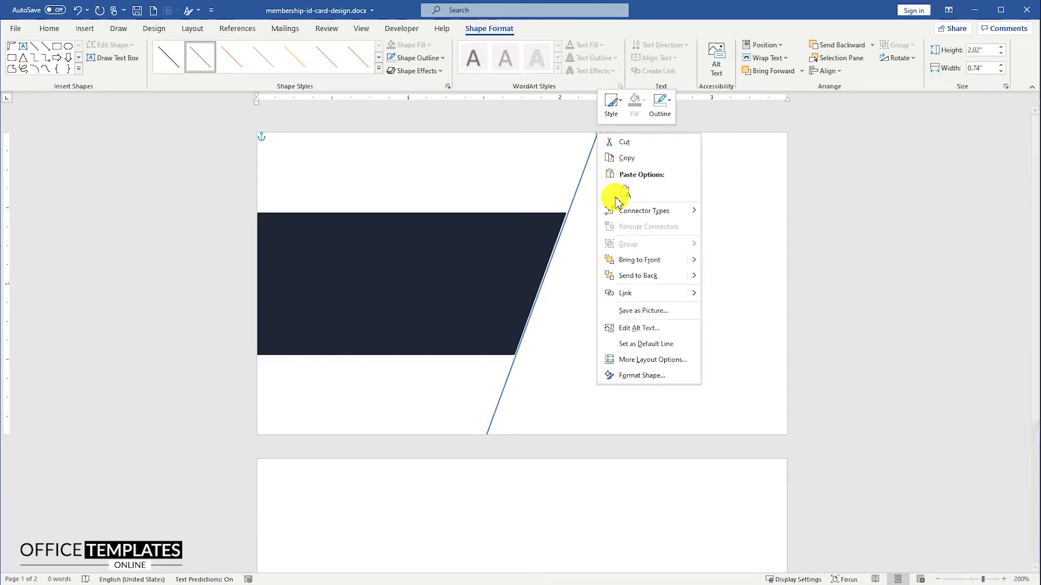
left_click(643, 377)
left_click(971, 337)
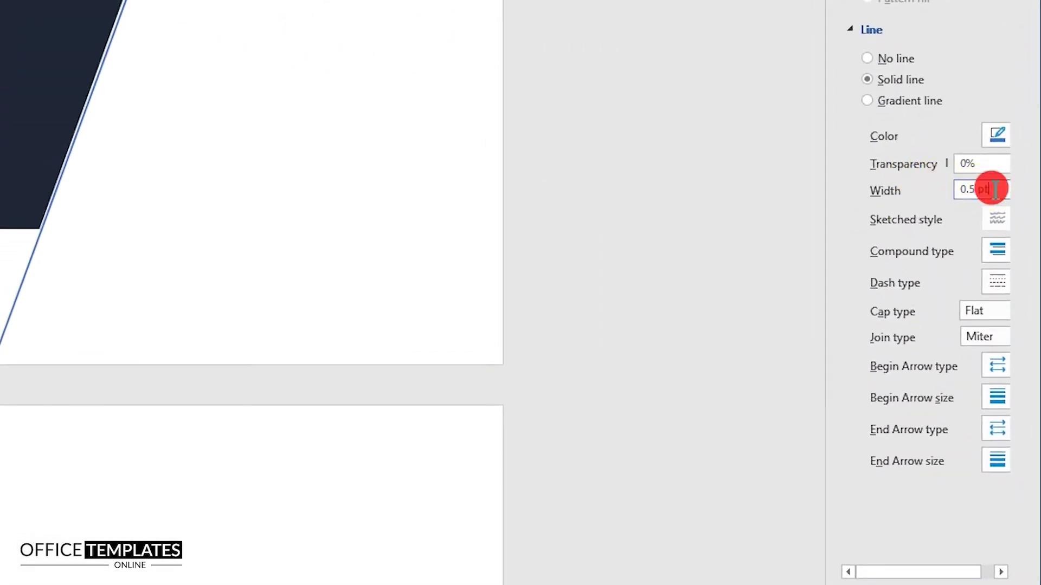
left_click_drag(825, 163, 775, 163)
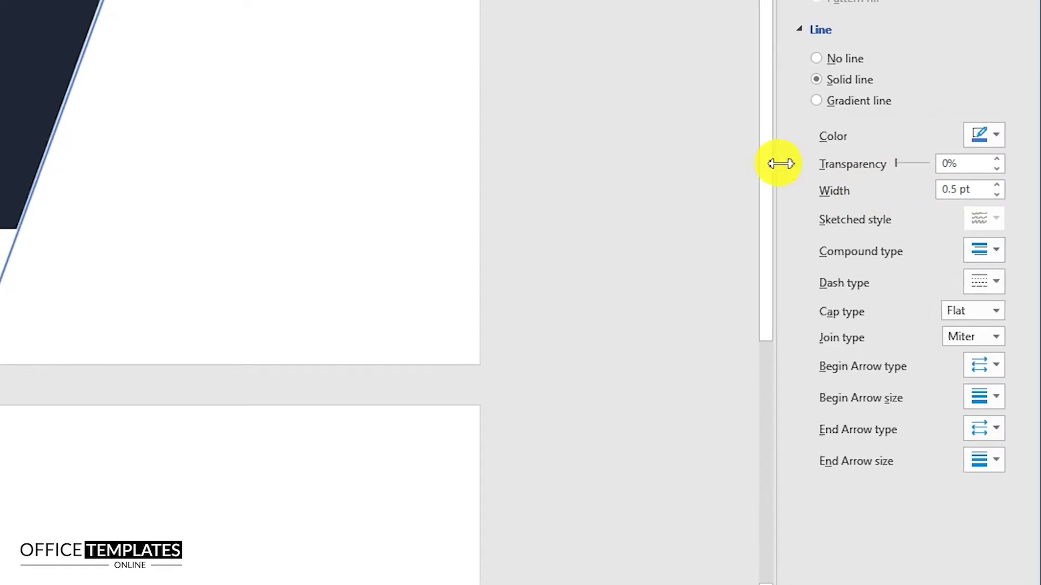
left_click(958, 192)
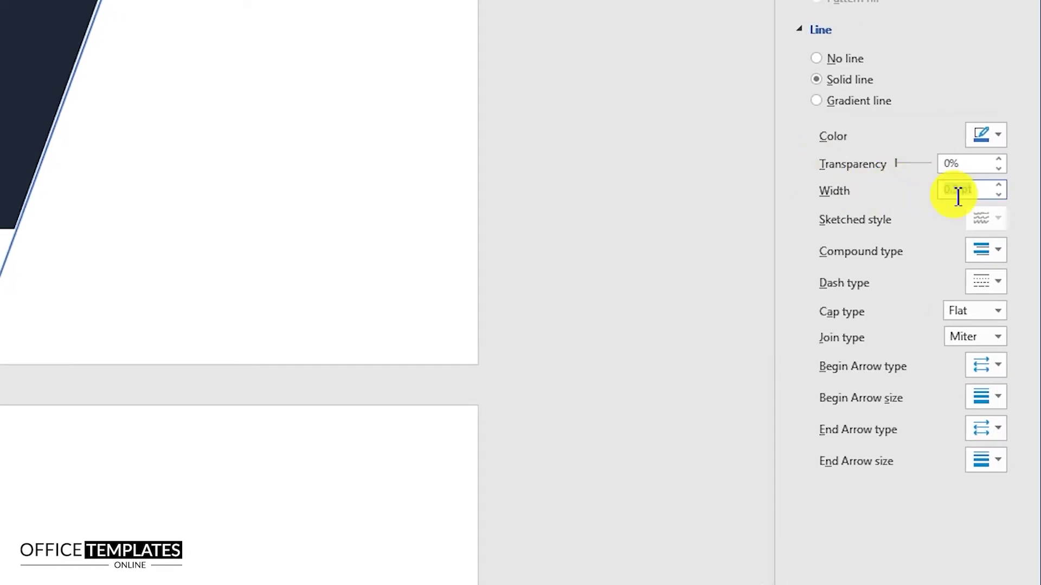
type("4.75")
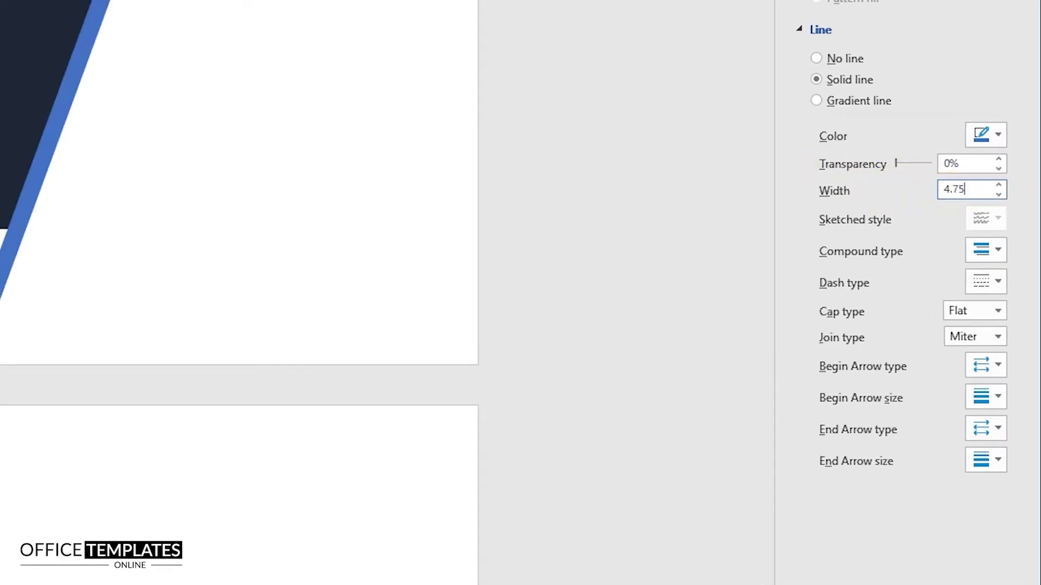
- Give the slanted line a gradient with only two end stops, both in the recent gold color
left_click(861, 111)
left_click(837, 271)
left_click(998, 305)
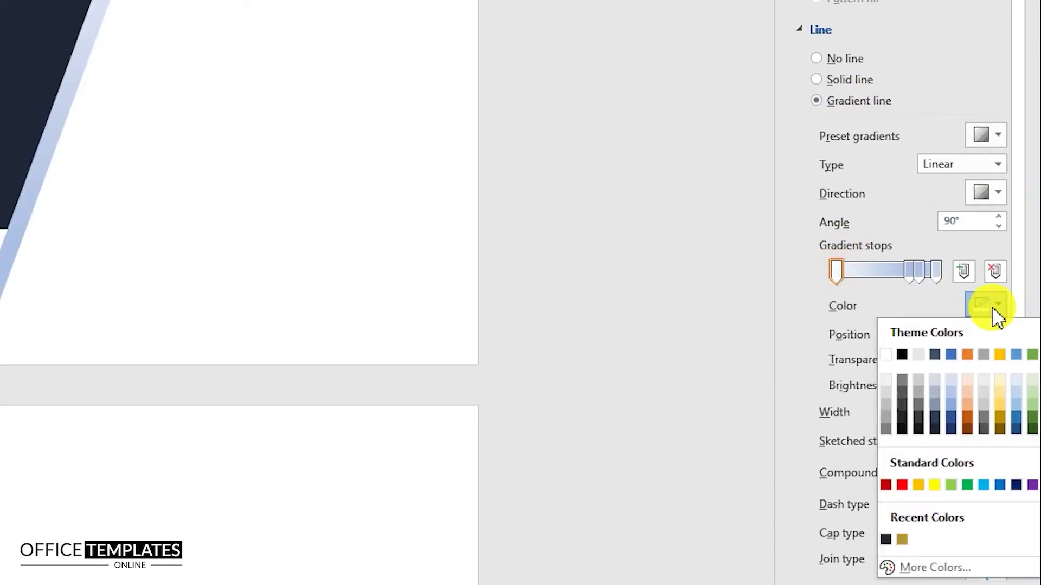
left_click(901, 540)
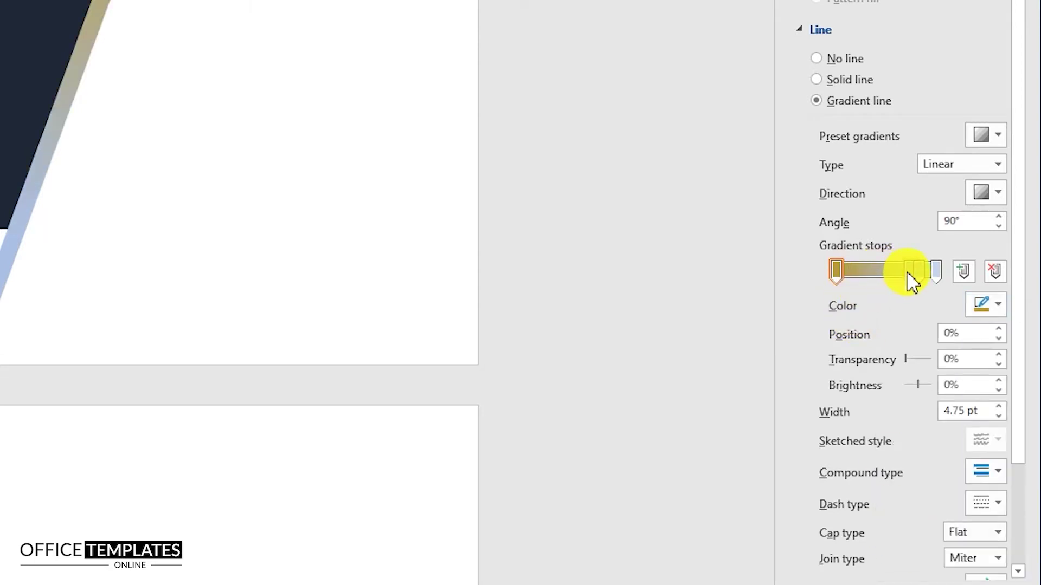
left_click_drag(915, 271, 930, 303)
left_click(937, 271)
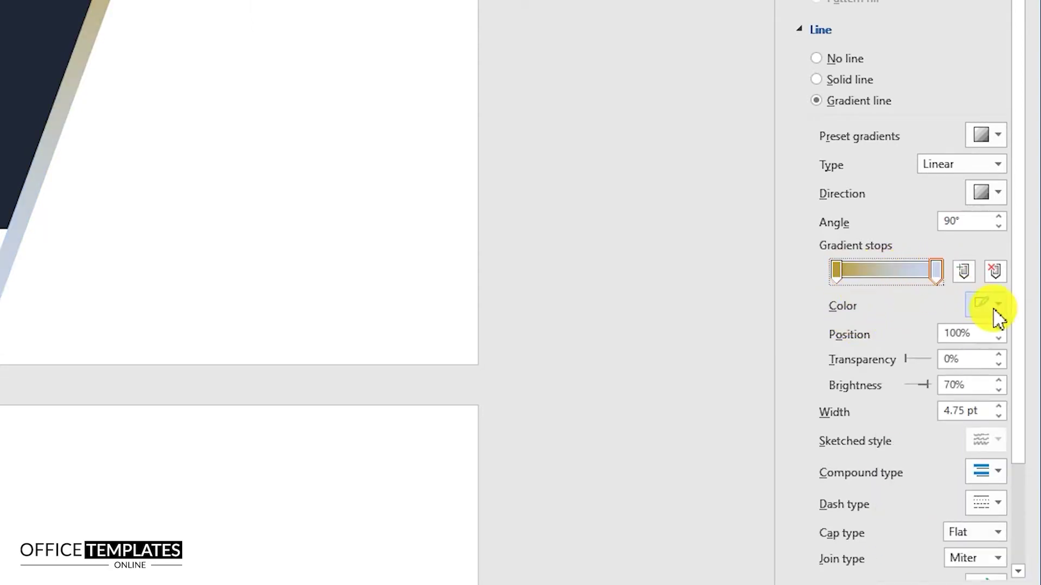
left_click(986, 307)
left_click(902, 540)
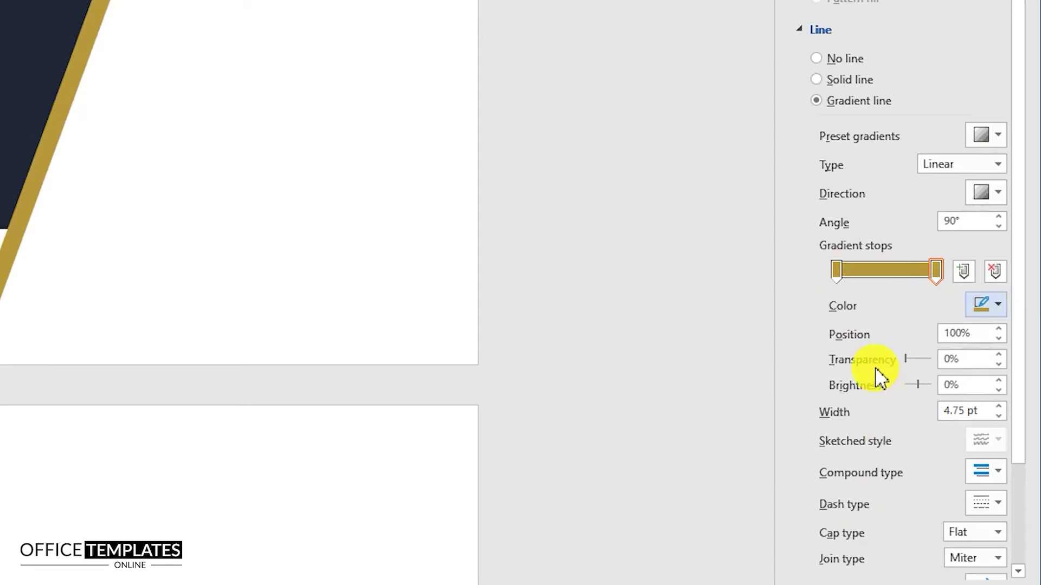
- Add a gradient stop at 36% with 24% brightness to the line and make the gradient type Radial
left_click(875, 277)
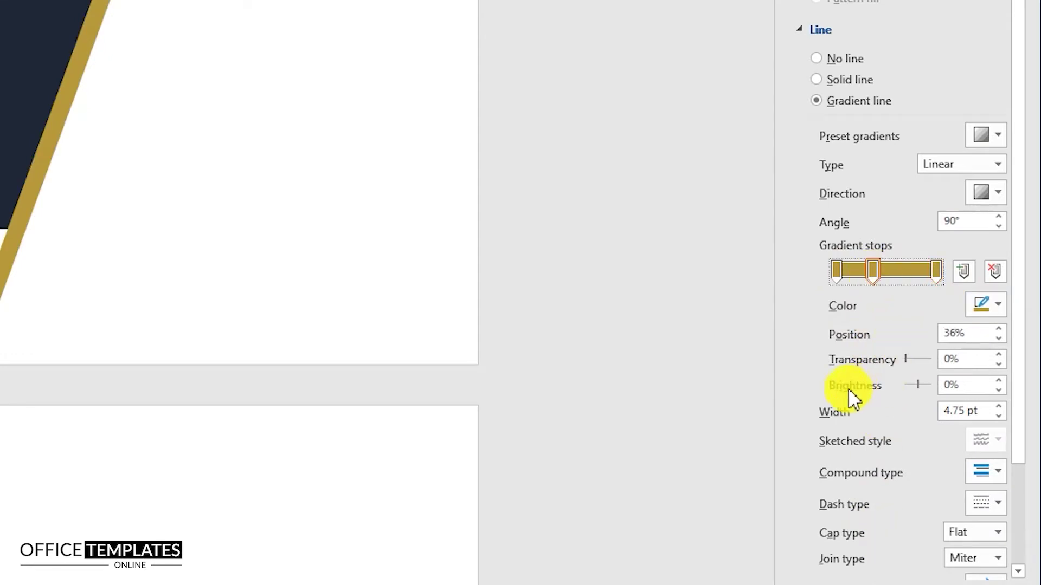
left_click_drag(964, 387, 932, 387)
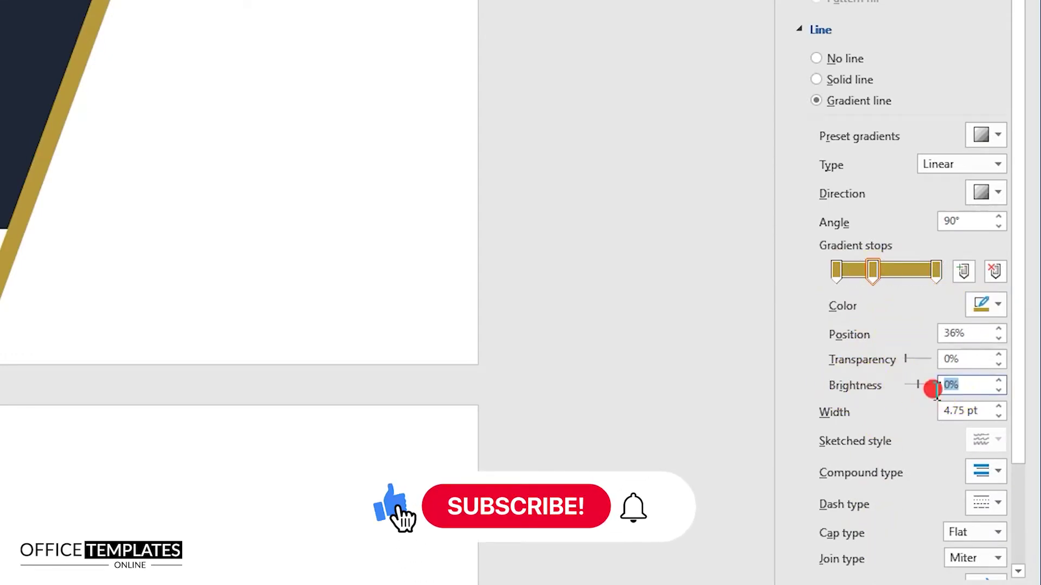
type("24")
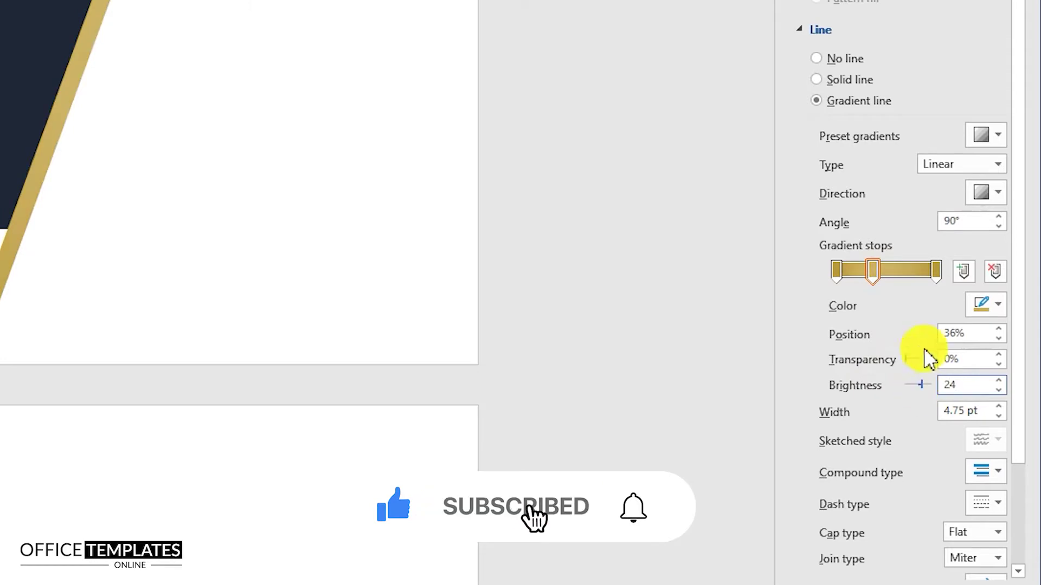
left_click(997, 165)
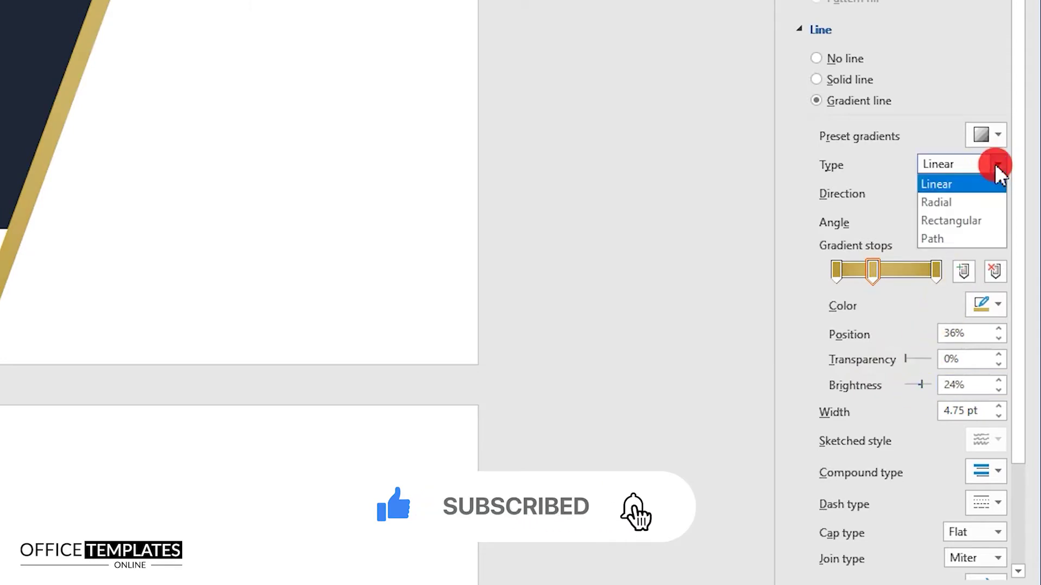
left_click(953, 201)
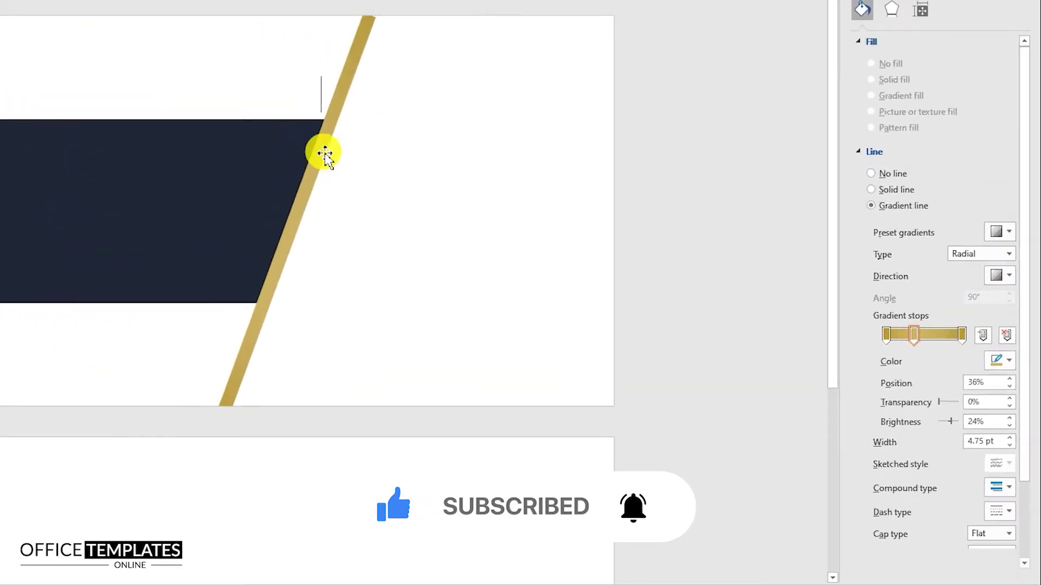
- Shift the gold line slightly to the right, leaving a narrow white gap beside the navy shape
left_click(94, 43)
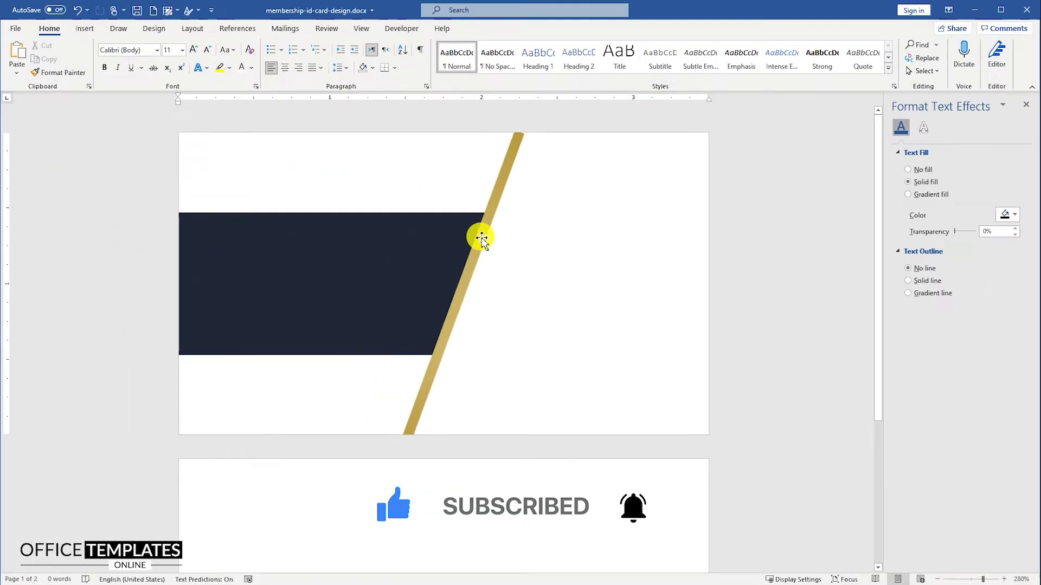
left_click_drag(482, 245, 488, 242)
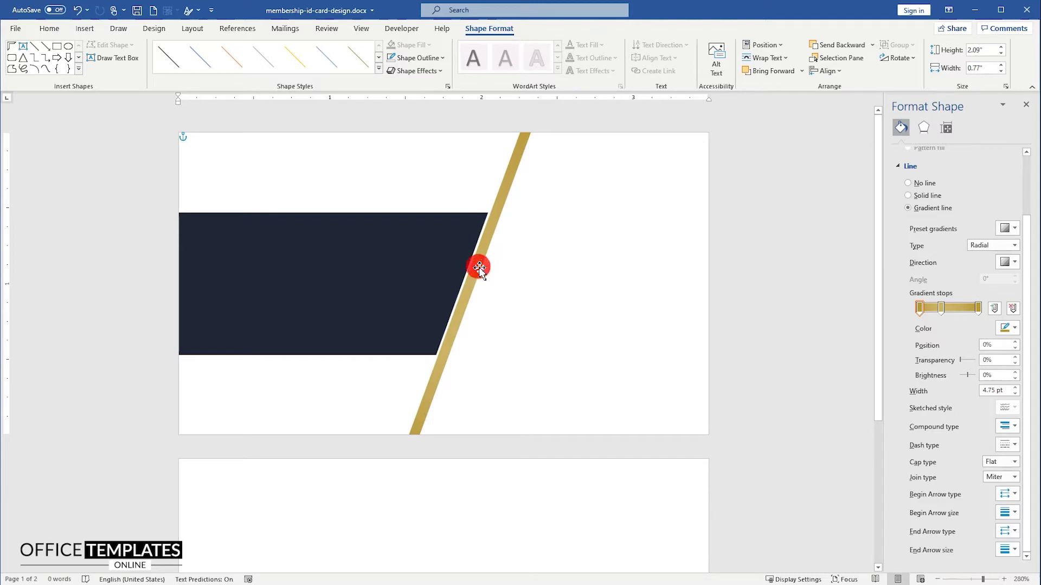
key("Right")
key("Right")
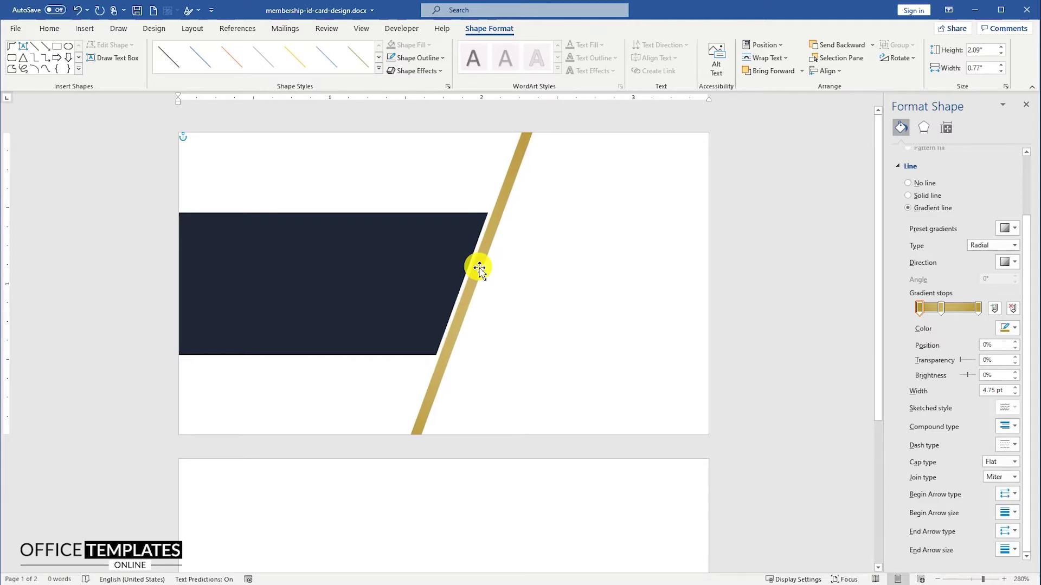
left_click(539, 274)
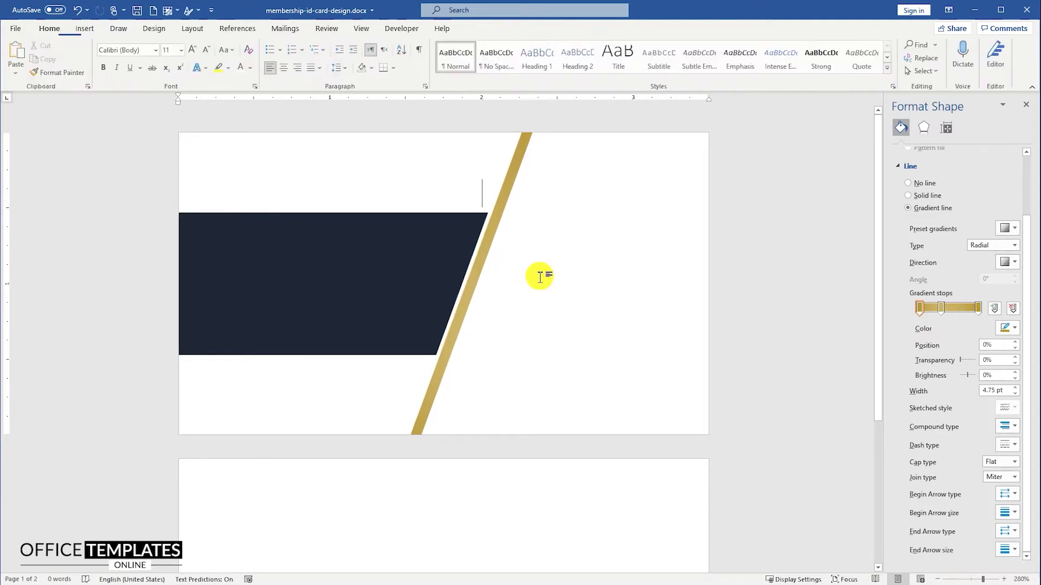
- Insert the car PNG picture from this device and set its text wrapping to In Front of Text
left_click(83, 32)
left_click(120, 54)
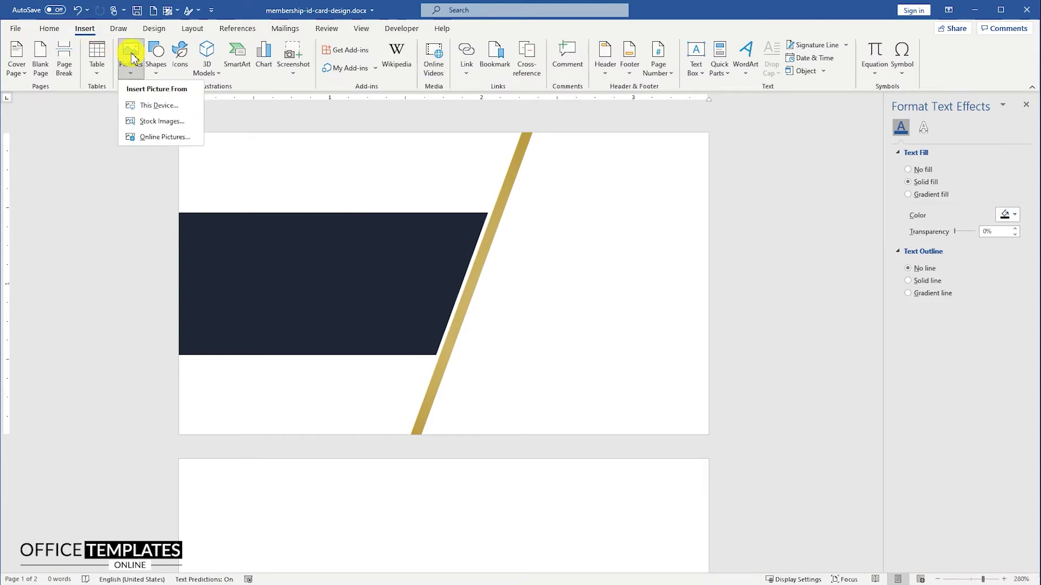
left_click(145, 103)
double_click(144, 93)
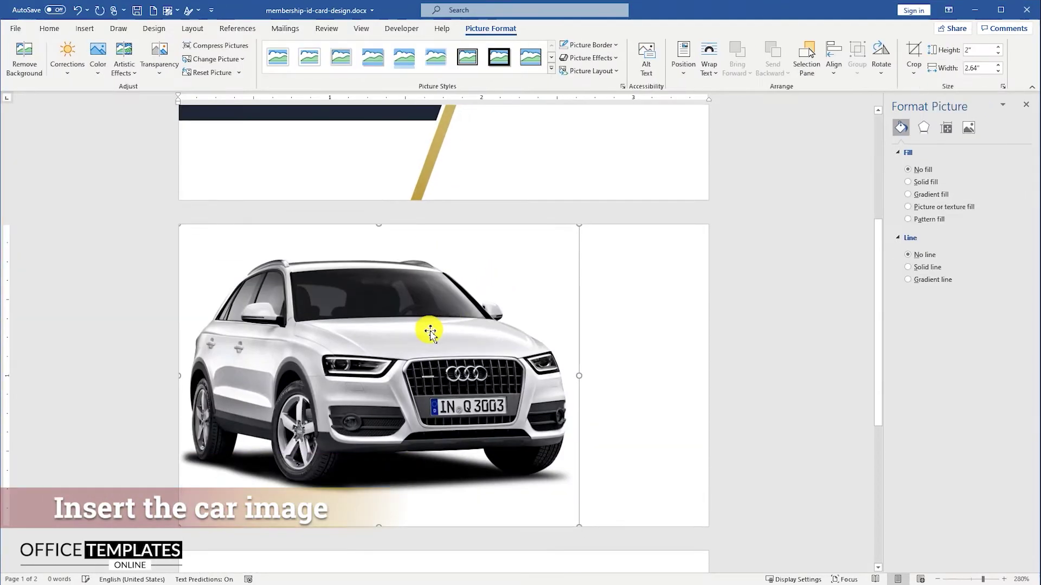
left_click(594, 233)
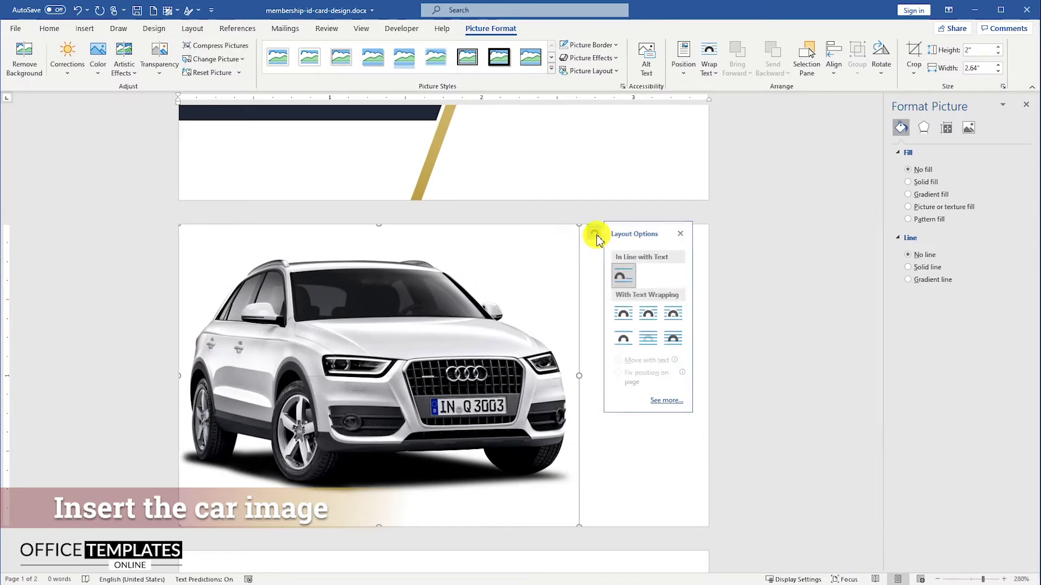
left_click(678, 339)
scroll(495, 179, "up", 5)
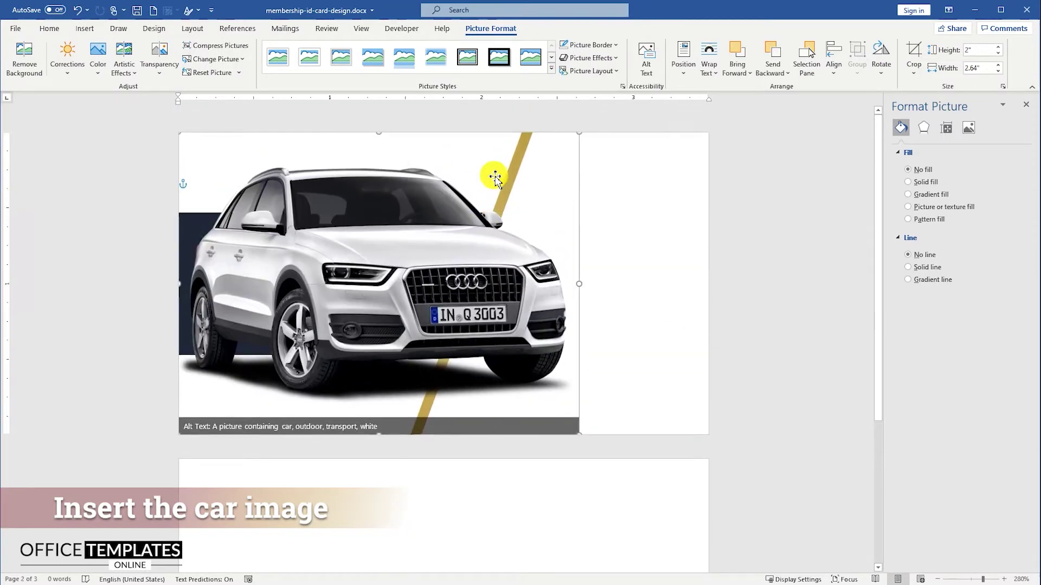
- Shrink the car picture to about 1.35 by 1.03 inches and move it to the card's right side
left_click_drag(579, 434, 385, 289)
left_click_drag(311, 198, 336, 212)
left_click_drag(464, 279, 568, 274)
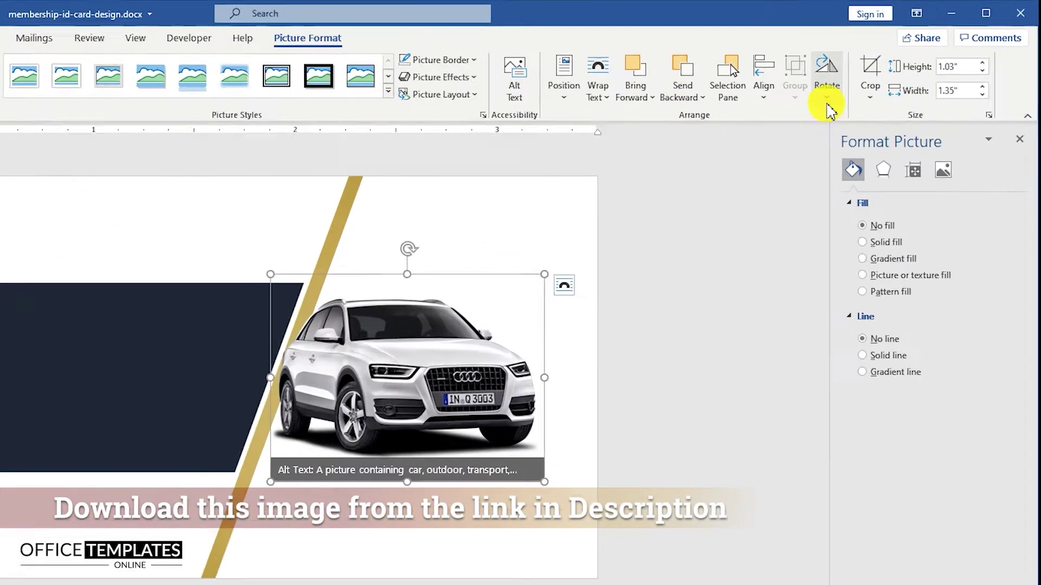
- Flip the car picture horizontally and set its height to 2.07 inches
left_click(827, 101)
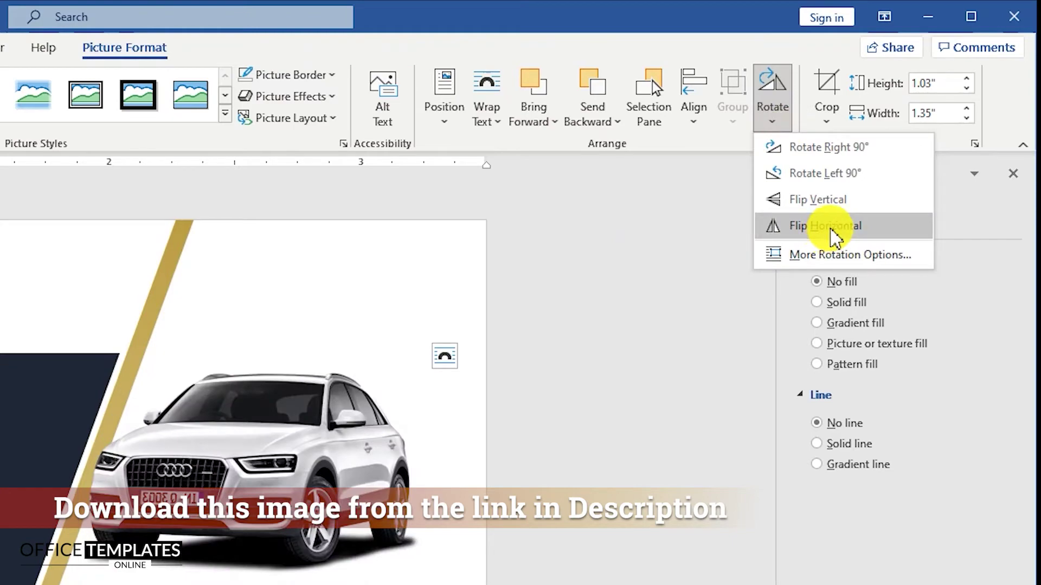
left_click(834, 237)
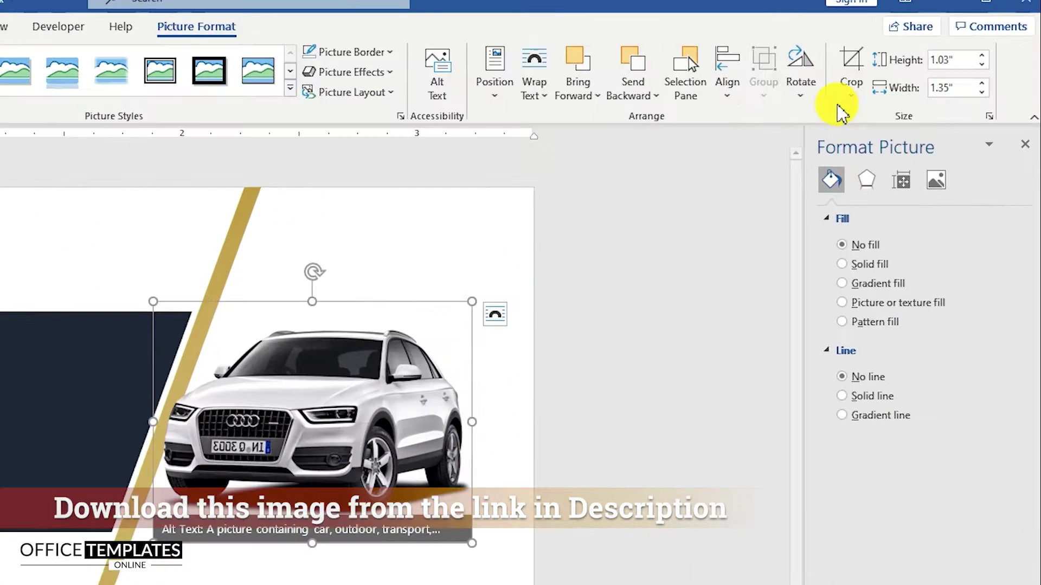
type("2.07")
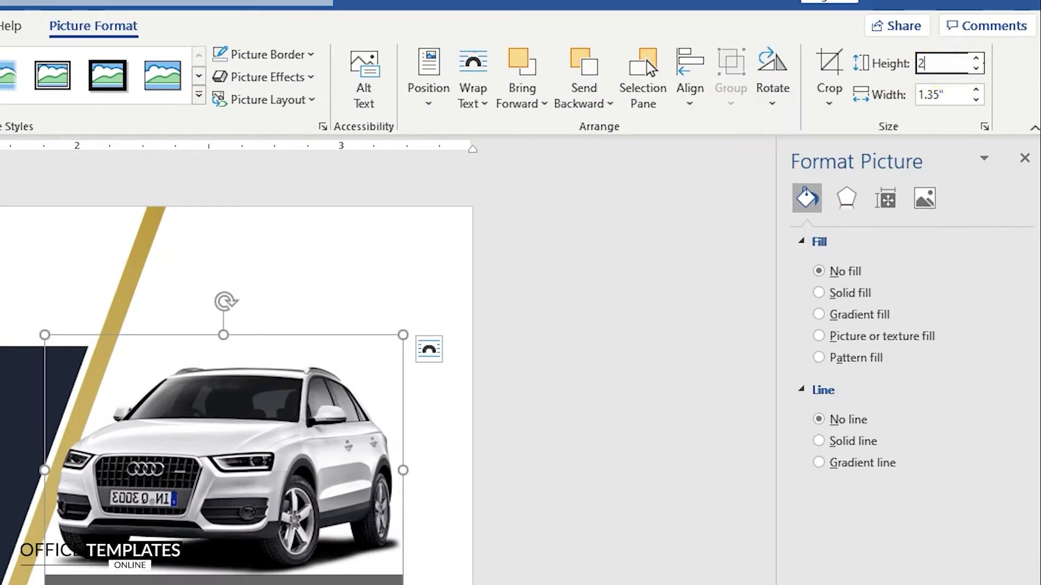
left_click(960, 100)
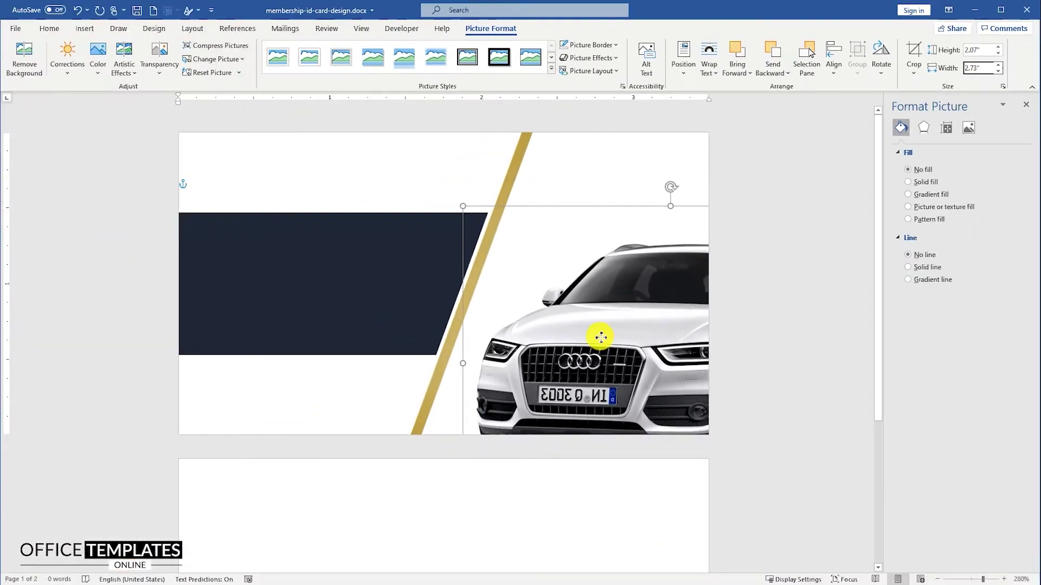
- Move the enlarged car picture up so the car sits beside the gold line and runs off the card's right edge
left_click_drag(600, 337, 604, 280)
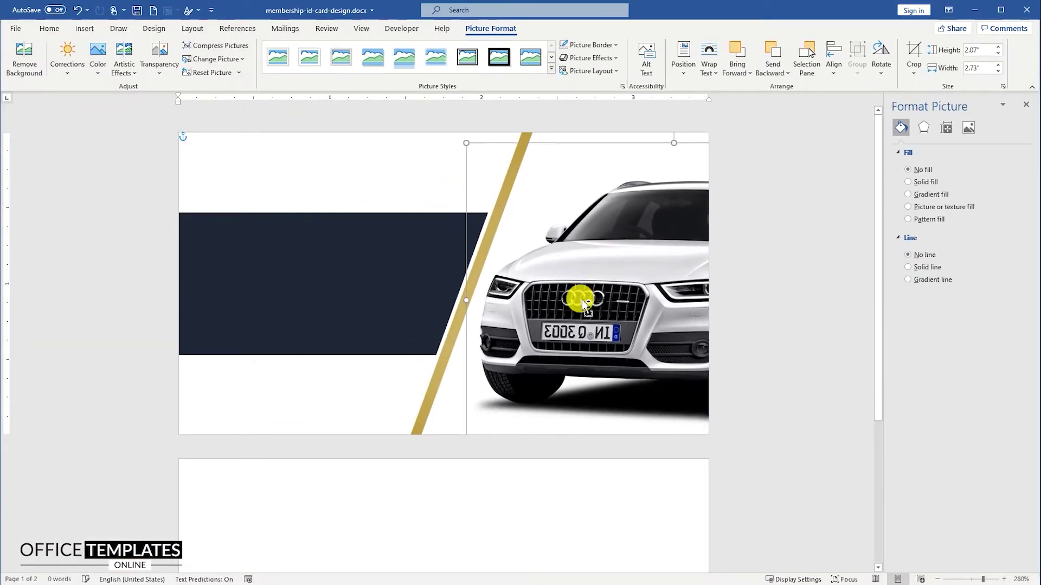
scroll(571, 297, "down", 4, "ctrl")
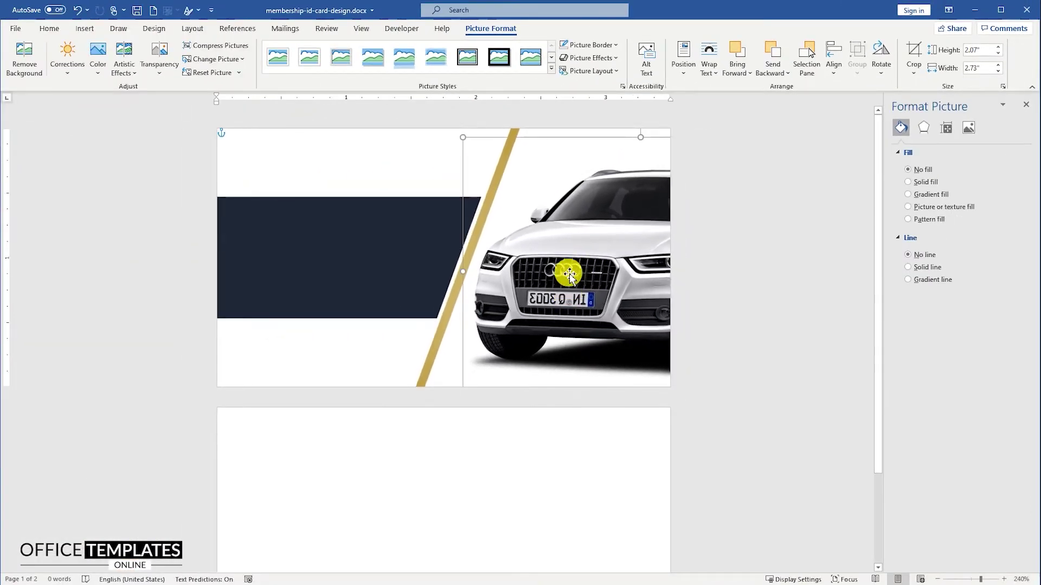
left_click_drag(564, 278, 561, 280)
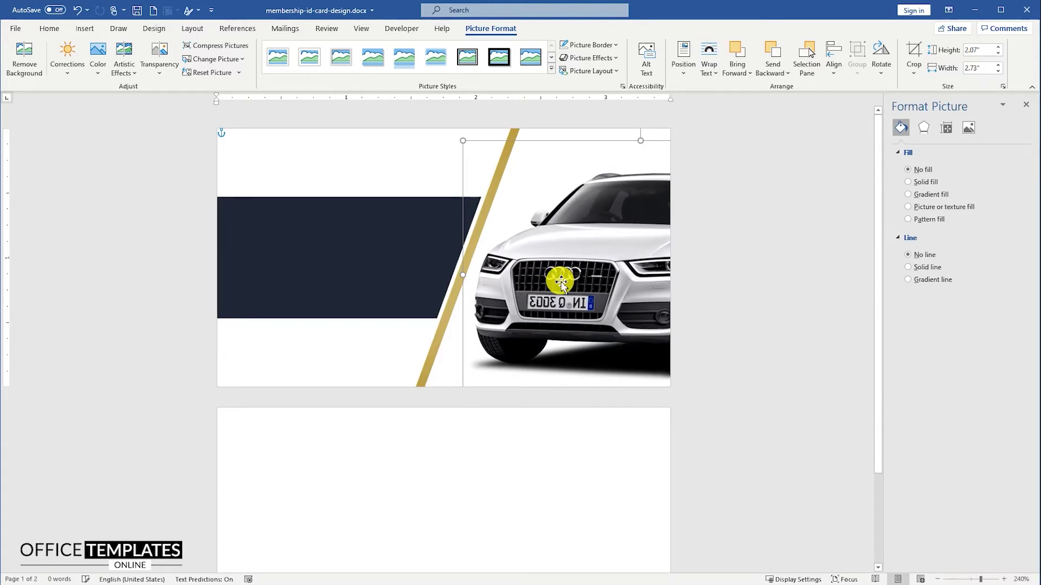
- Insert the logo-13b graphic from this device and set its text wrapping to In Front of Text
left_click(371, 352)
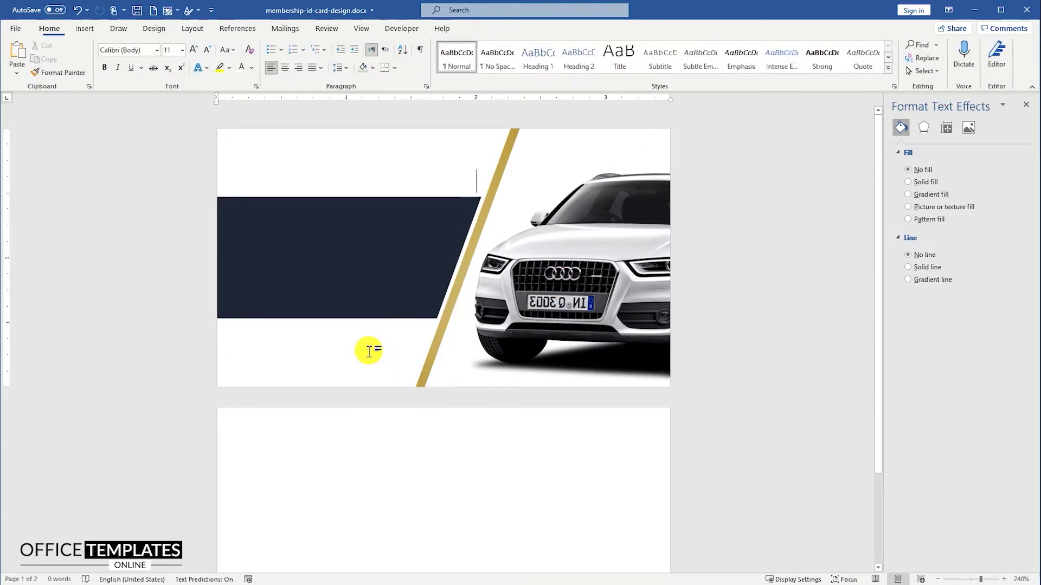
left_click(87, 30)
left_click(133, 59)
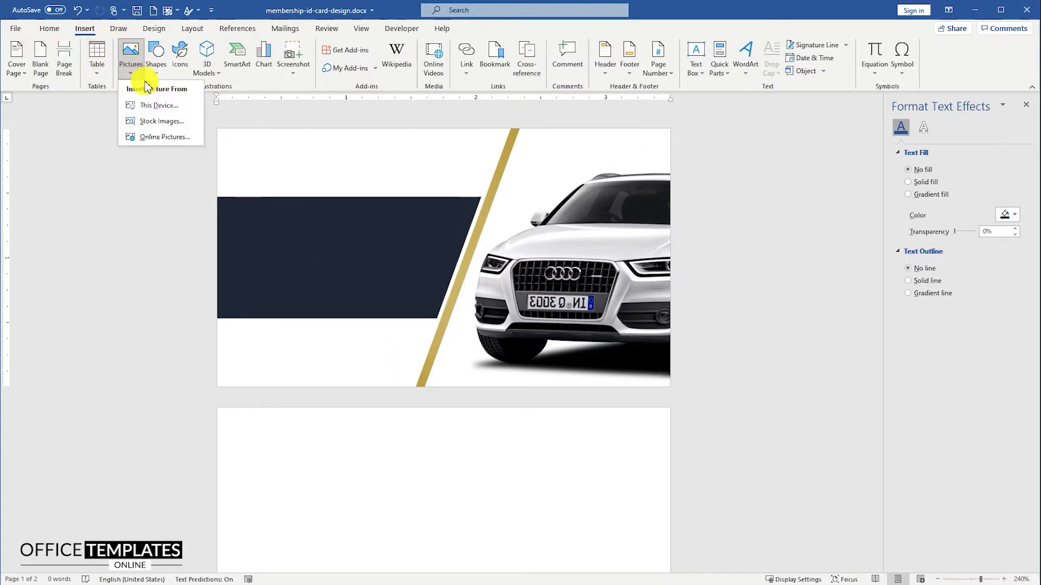
left_click(154, 103)
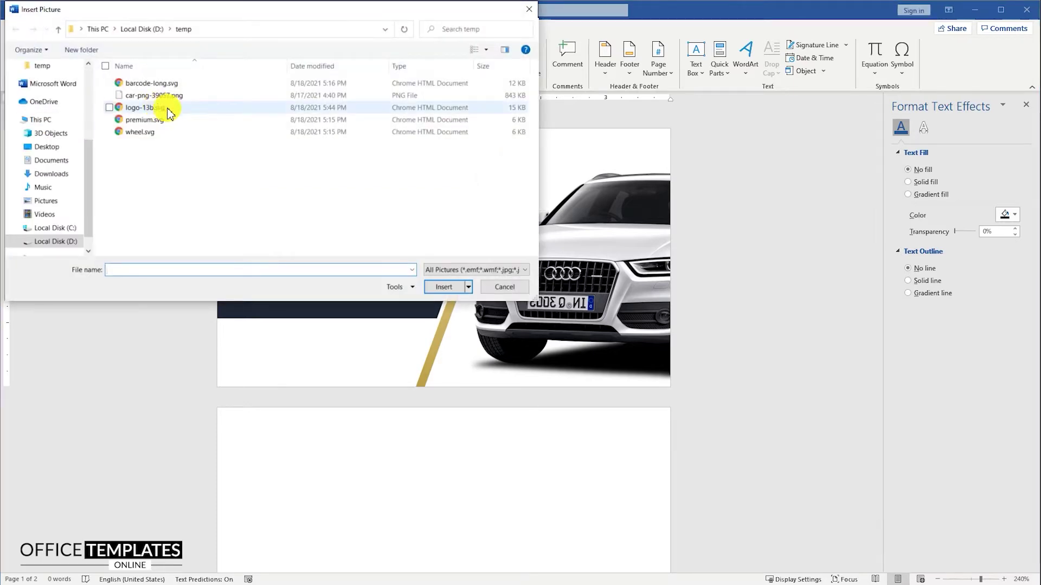
double_click(157, 107)
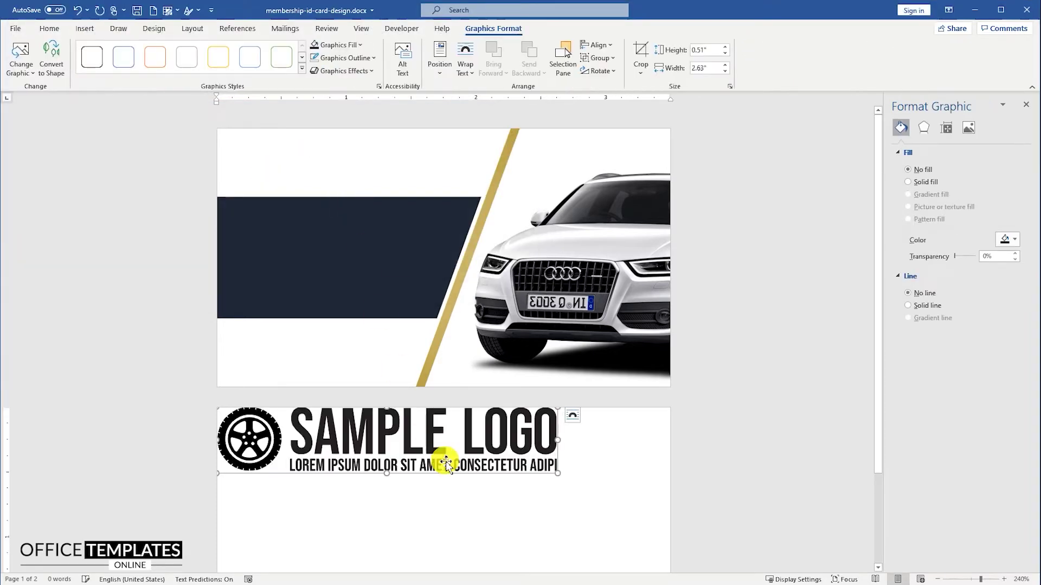
left_click(573, 422)
left_click(652, 497)
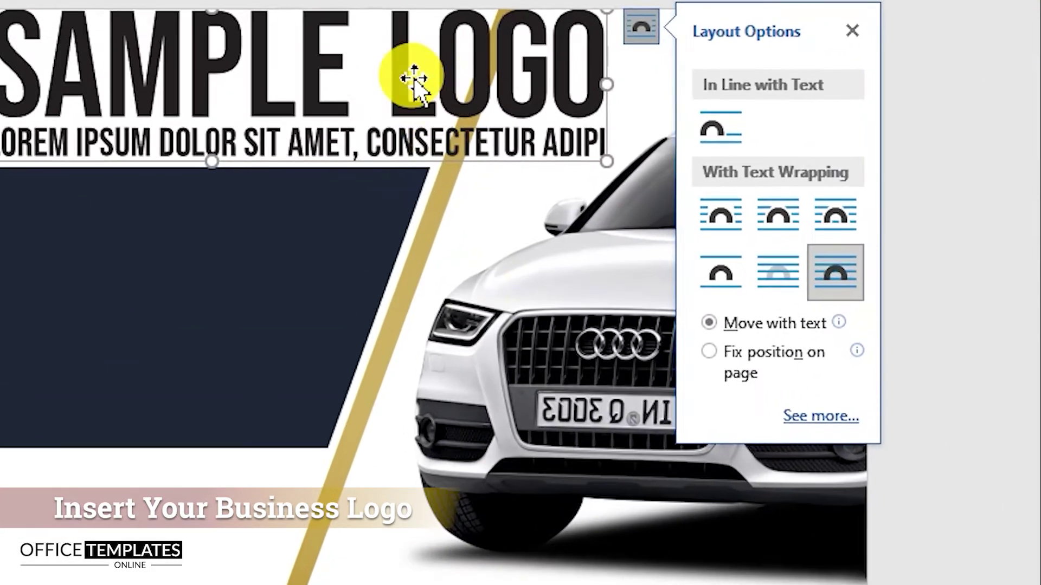
- Convert the logo graphic to shapes and shrink it to fit the white area above the navy shape
right_click(444, 132)
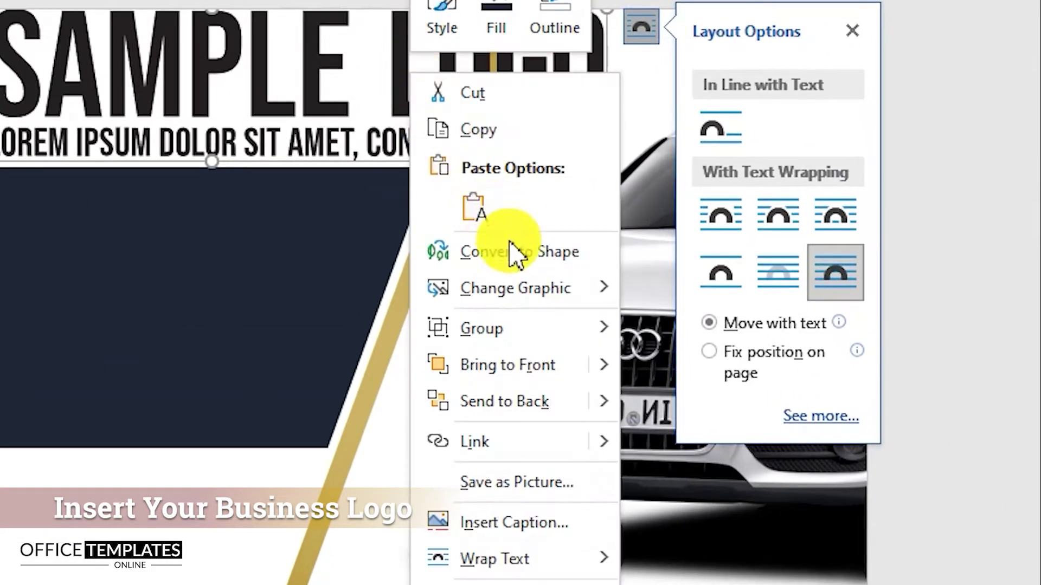
left_click(525, 259)
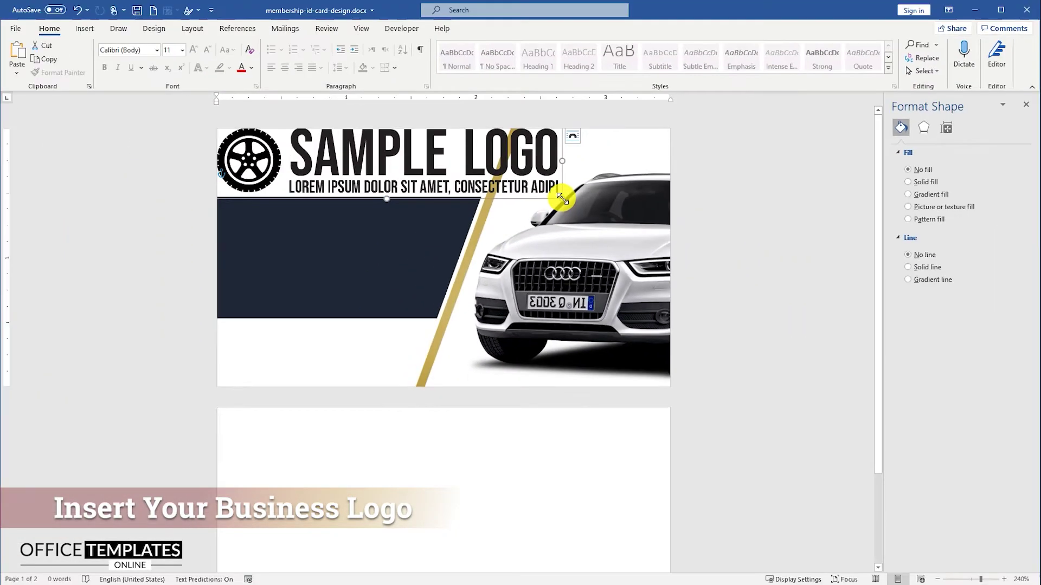
left_click_drag(509, 182, 428, 168)
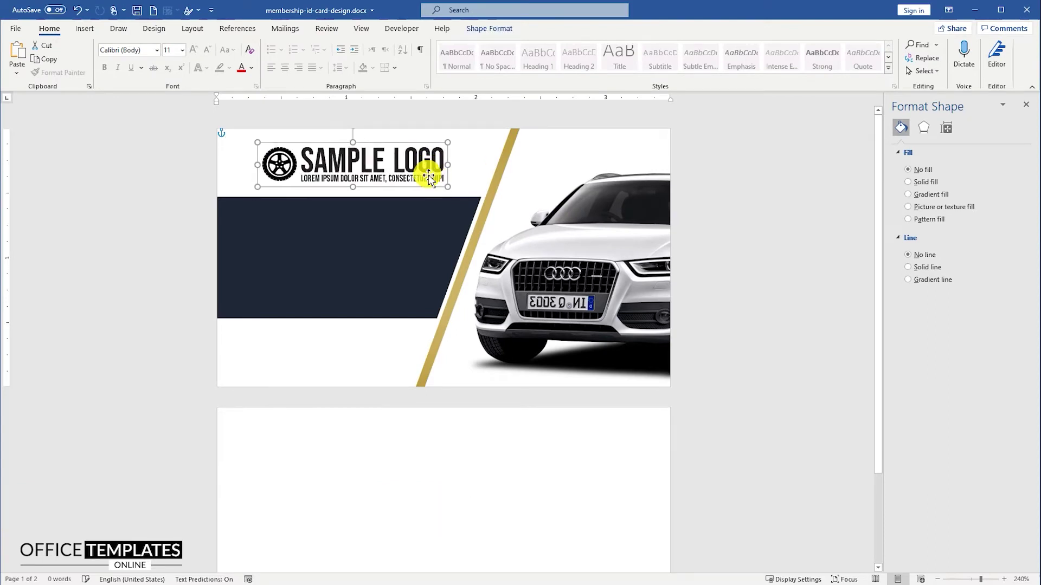
scroll(428, 184, "up", 2)
scroll(428, 198, "up", 2)
left_click_drag(449, 193, 357, 169)
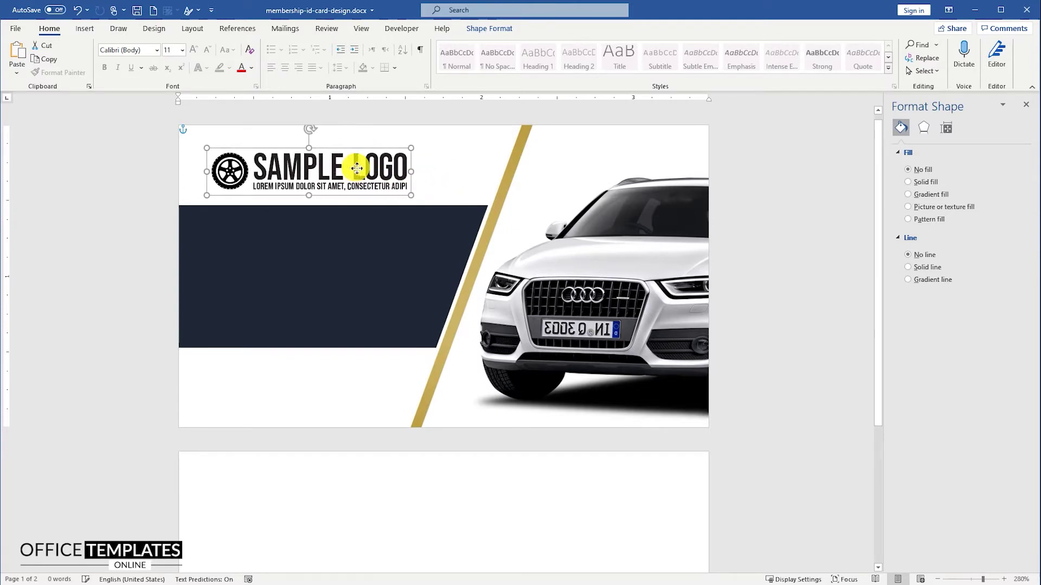
- Apply the gold gradient fill to the logo's wheel and the letters of the word LOGO
left_click(231, 167)
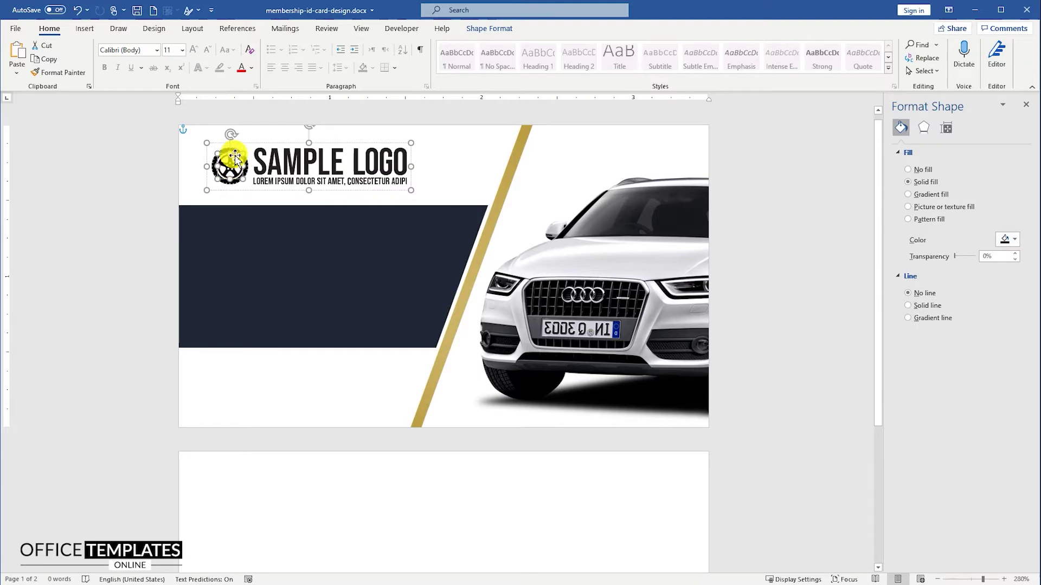
scroll(238, 157, "up", 12)
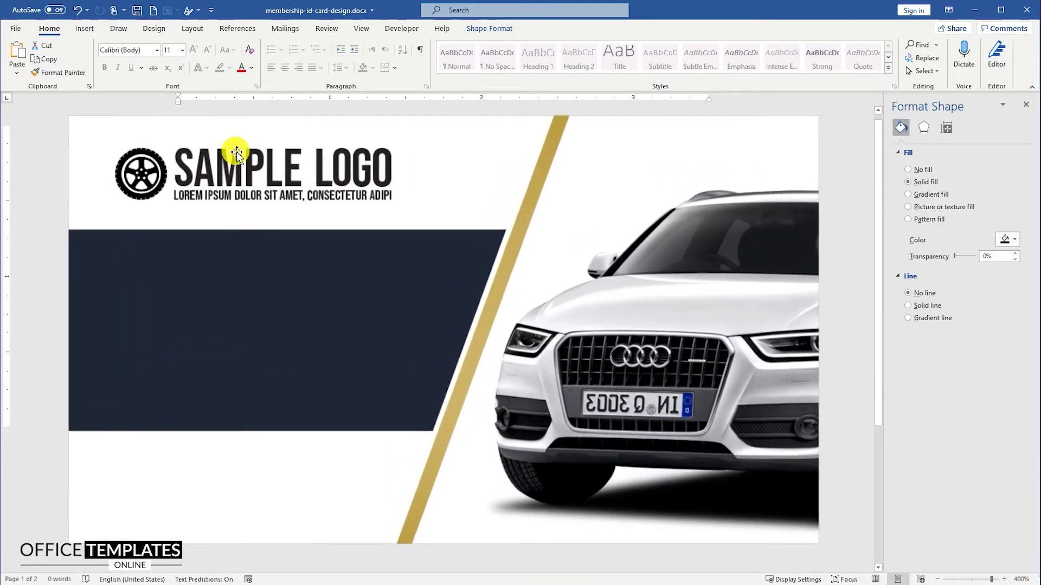
left_click(144, 154)
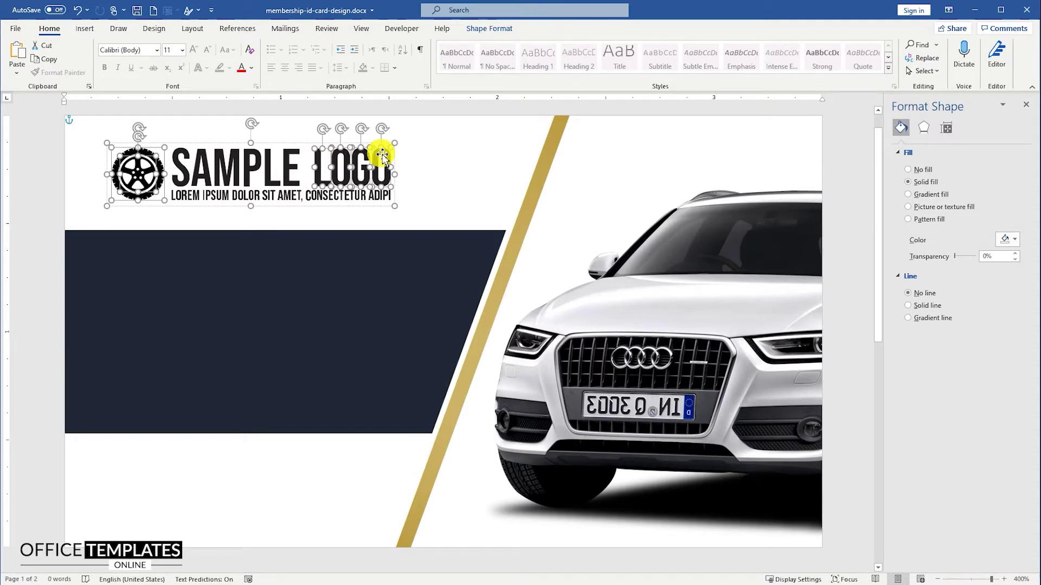
right_click(382, 156)
left_click(407, 425)
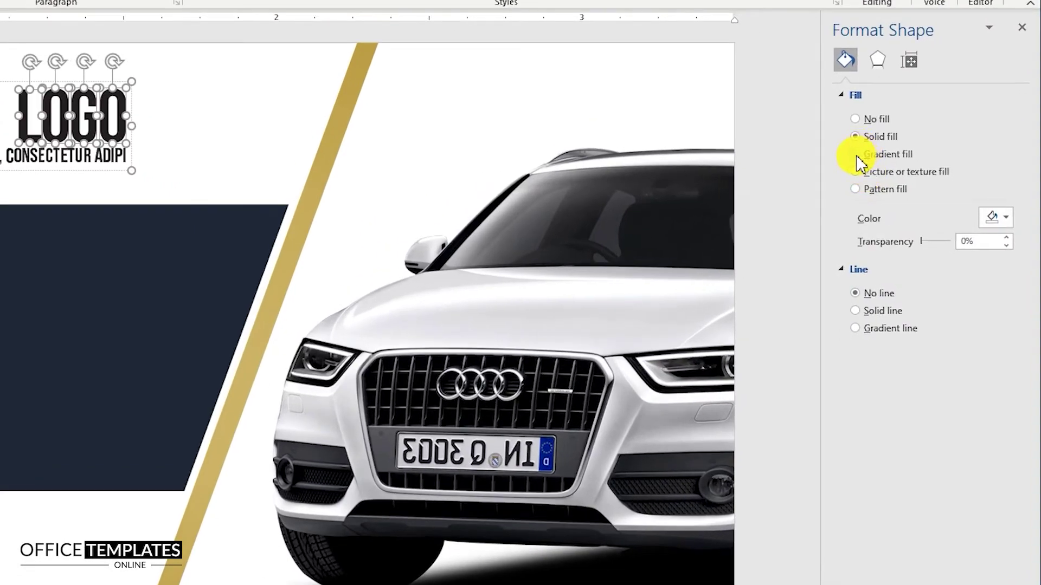
left_click(856, 157)
left_click(872, 331)
left_click_drag(880, 344, 920, 344)
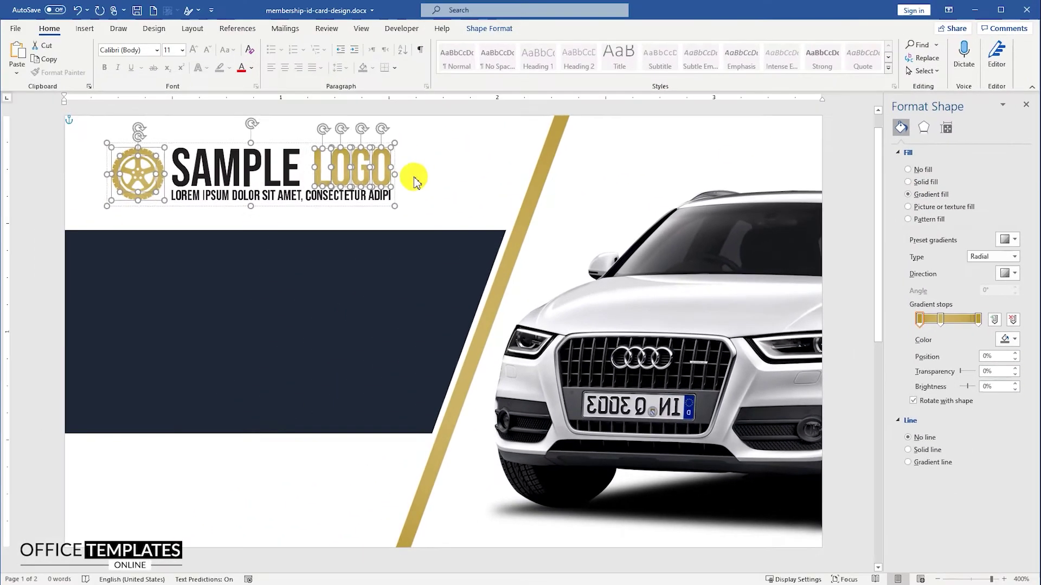
left_click(20, 136)
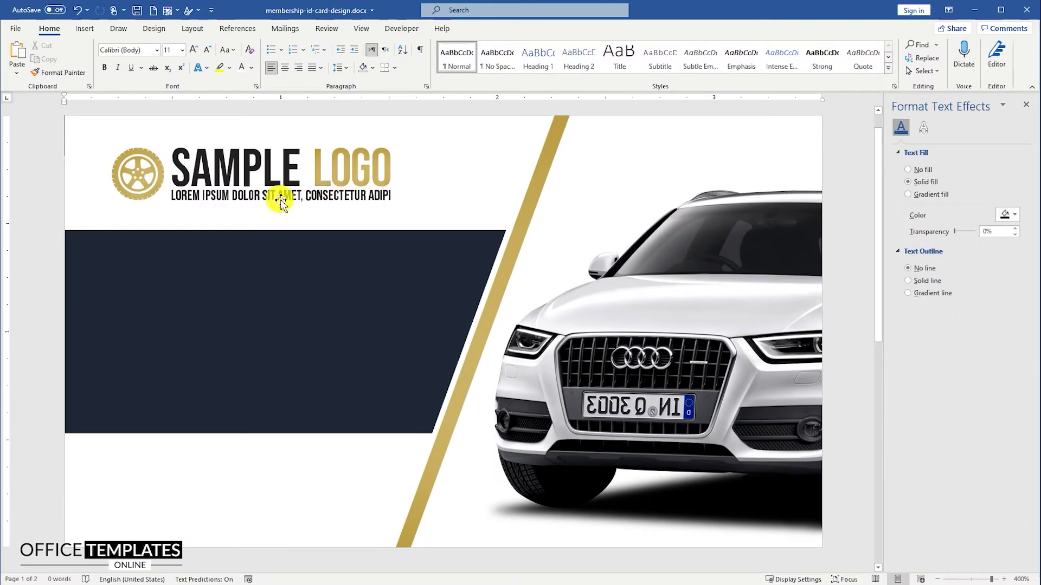
- Draw a text box about 1 inch high over the navy shape and enter PREMIUM in it
scroll(249, 228, "down", 11)
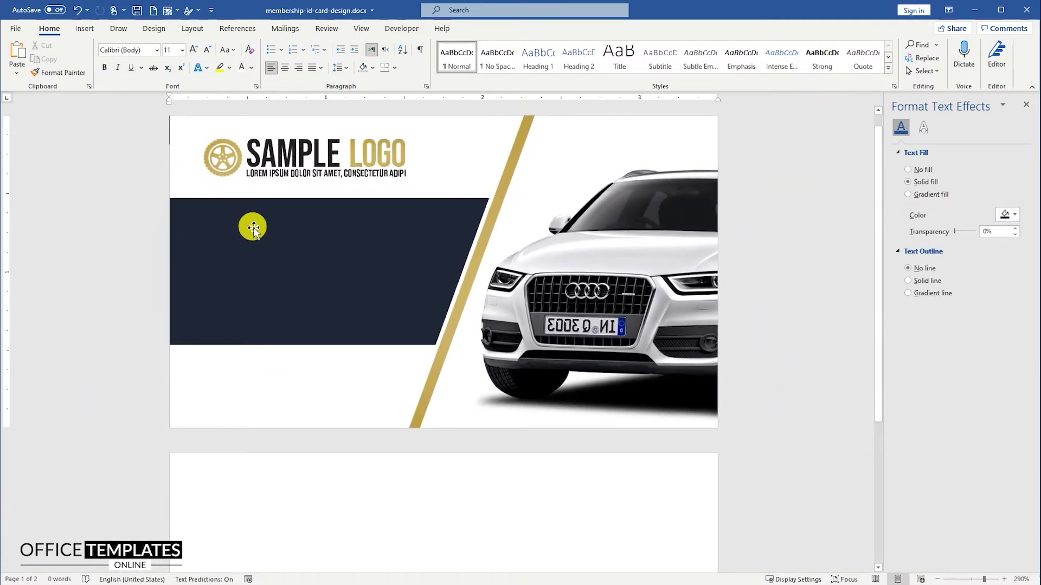
left_click(84, 28)
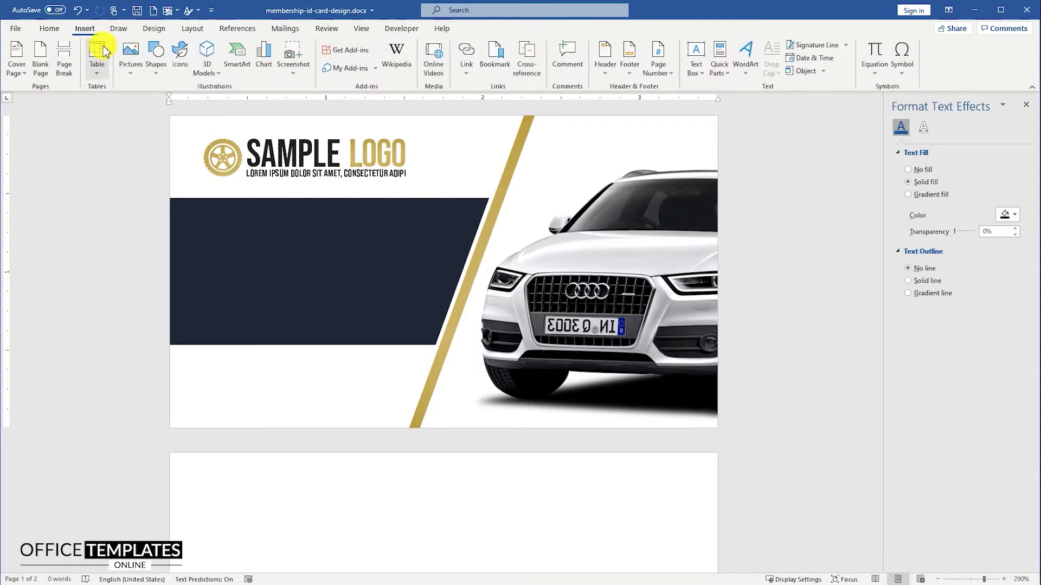
left_click(158, 61)
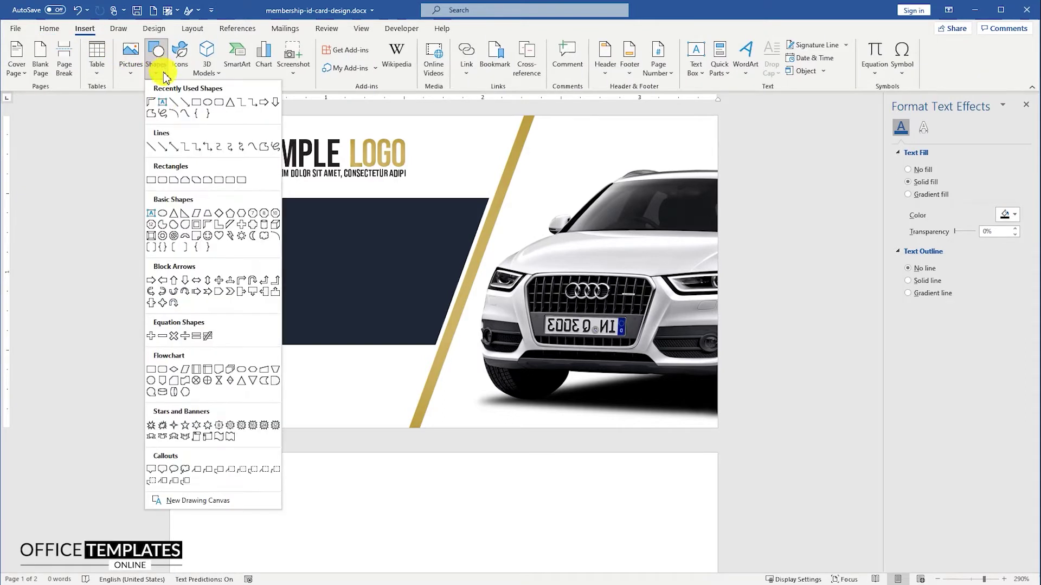
left_click(164, 104)
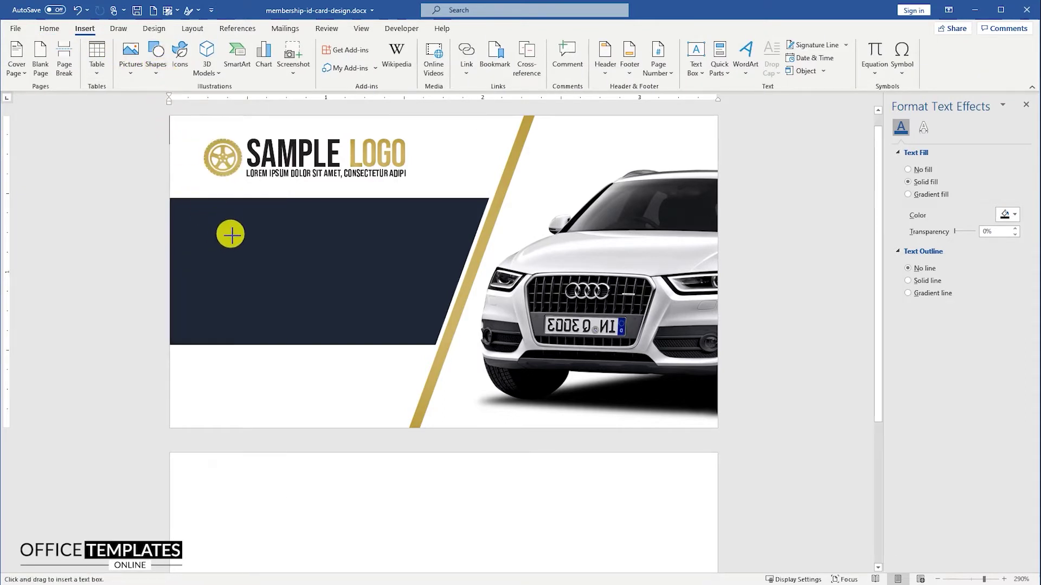
left_click_drag(231, 234, 277, 390)
type("PREMIUM")
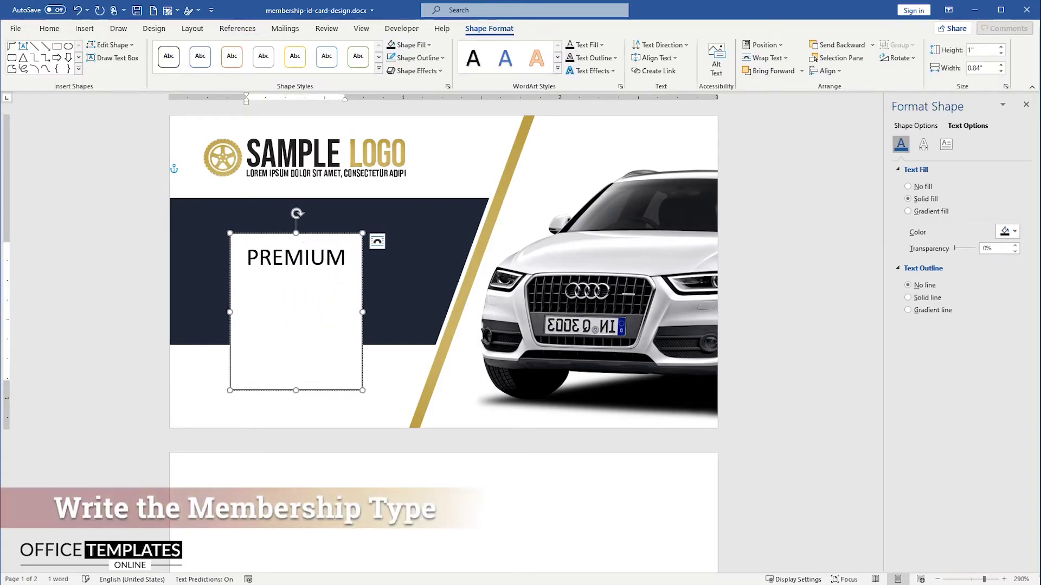
- Format the PREMIUM text in Adobe Gothic Std B at size 12
triple_click(288, 256)
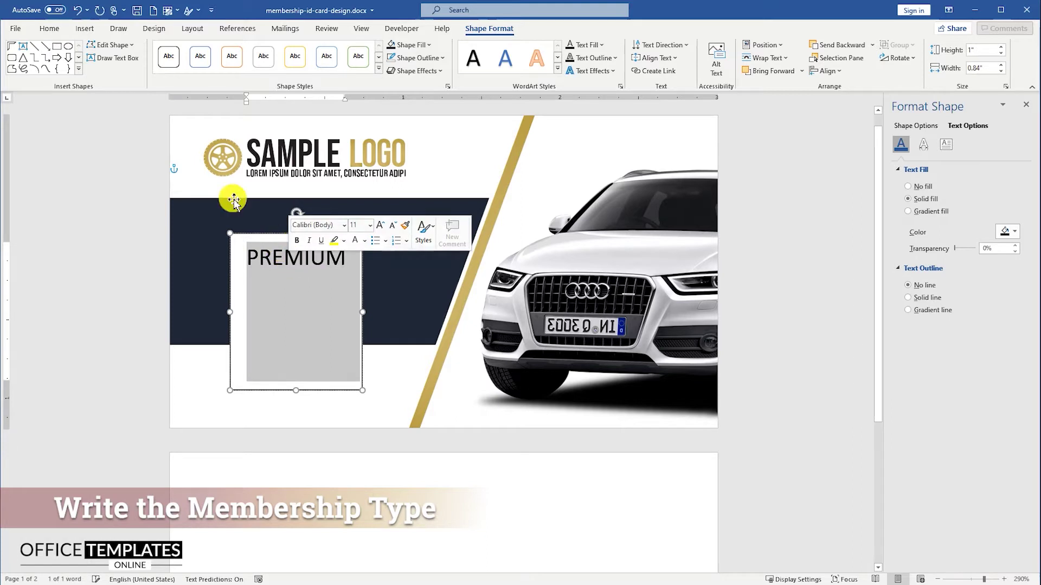
left_click(49, 28)
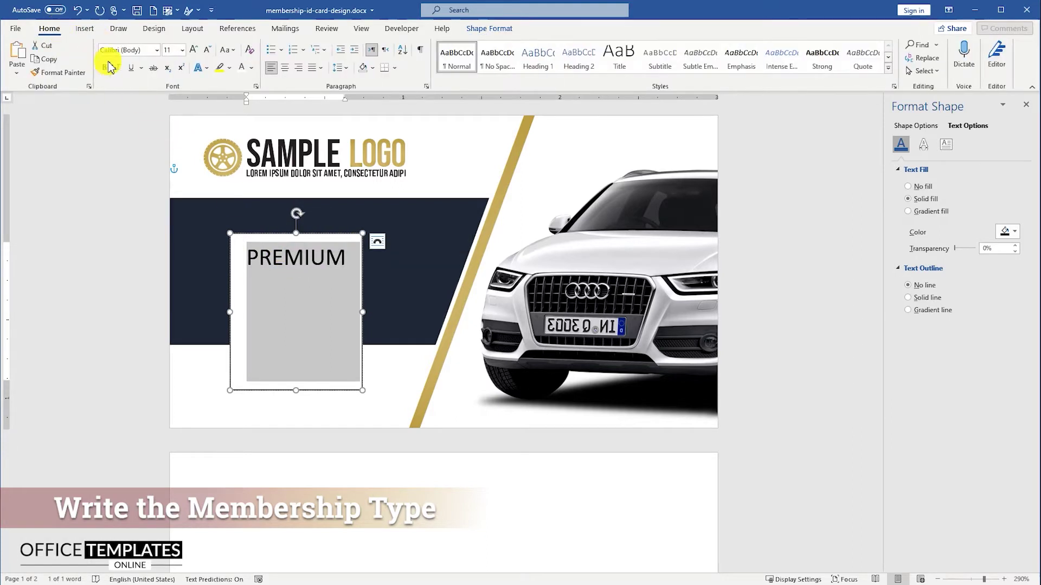
left_click(157, 50)
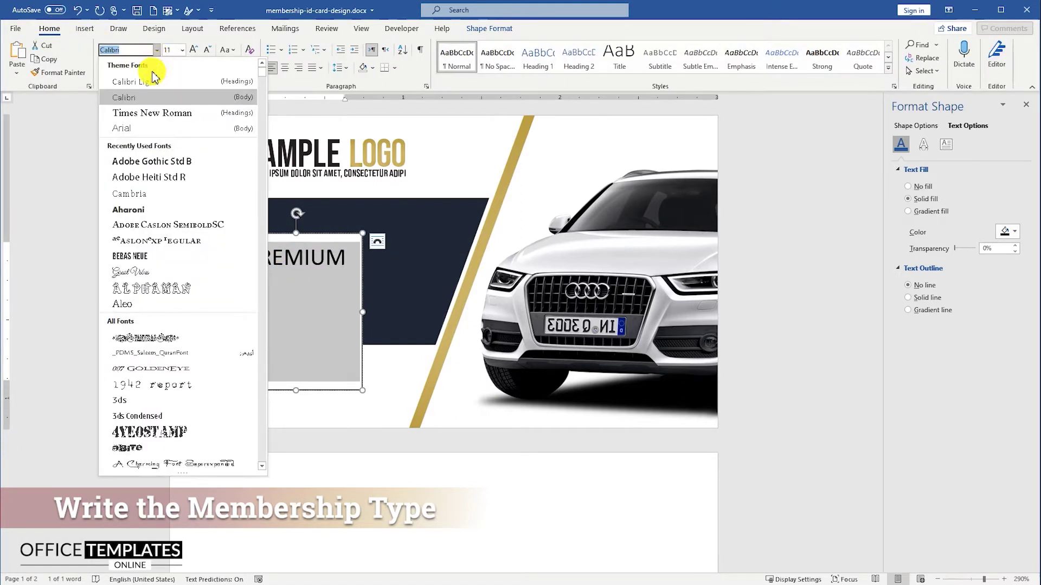
left_click(166, 162)
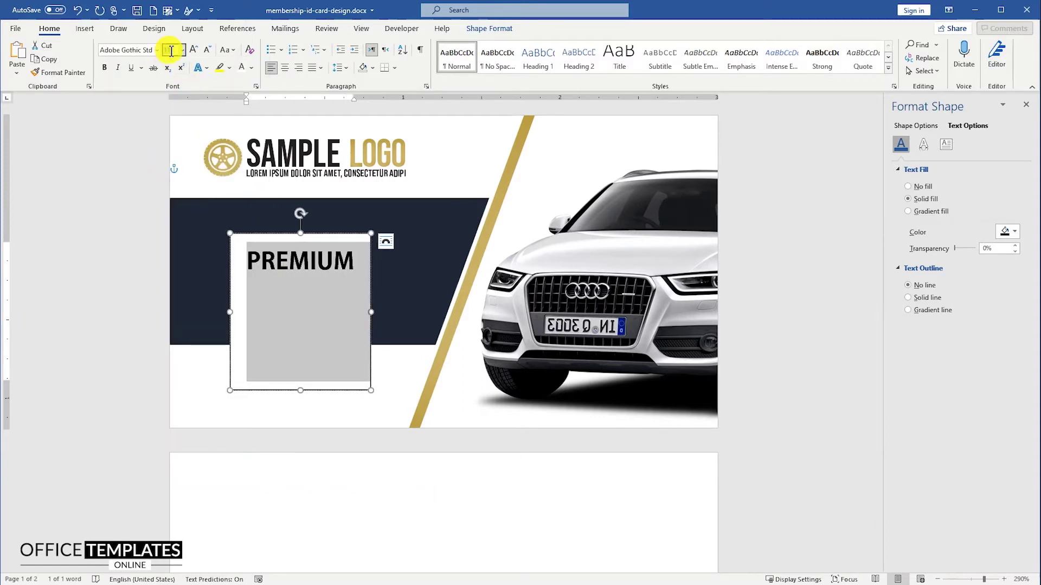
type("12")
key("Return")
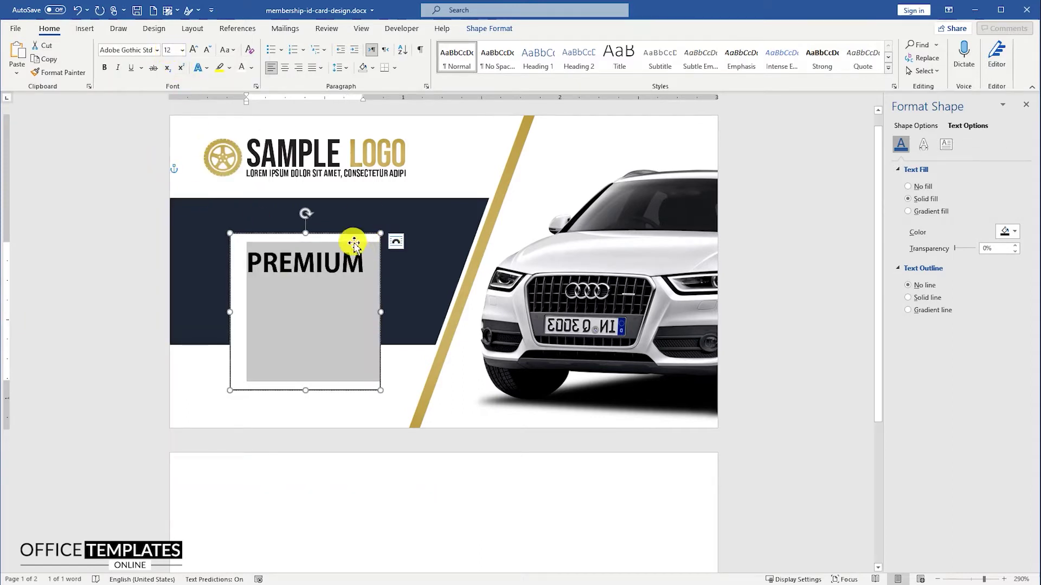
- Set the left, right, top and bottom internal margins of the PREMIUM text box to 0 inches
left_click(347, 237)
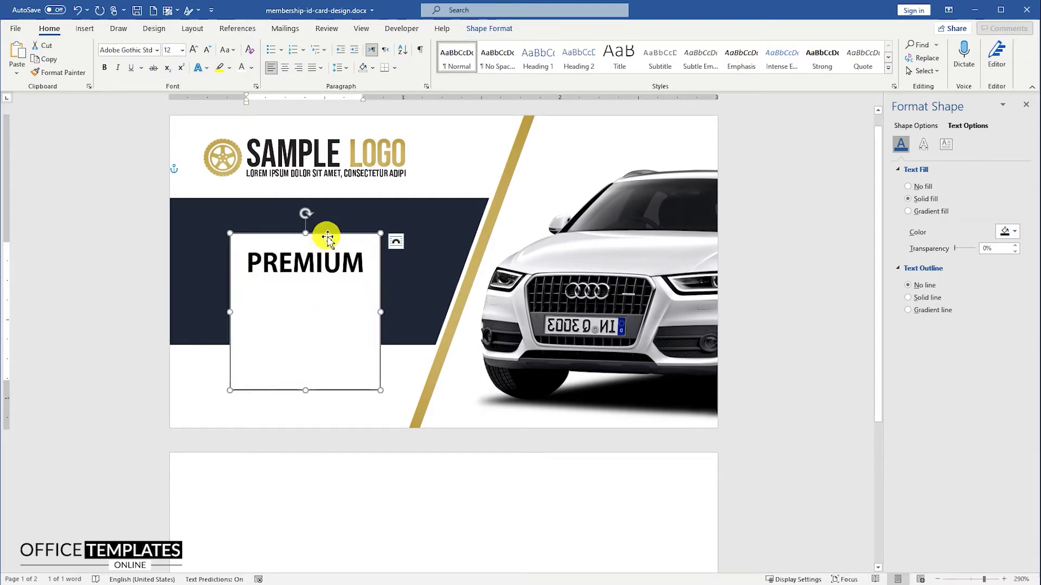
right_click(327, 238)
left_click(370, 504)
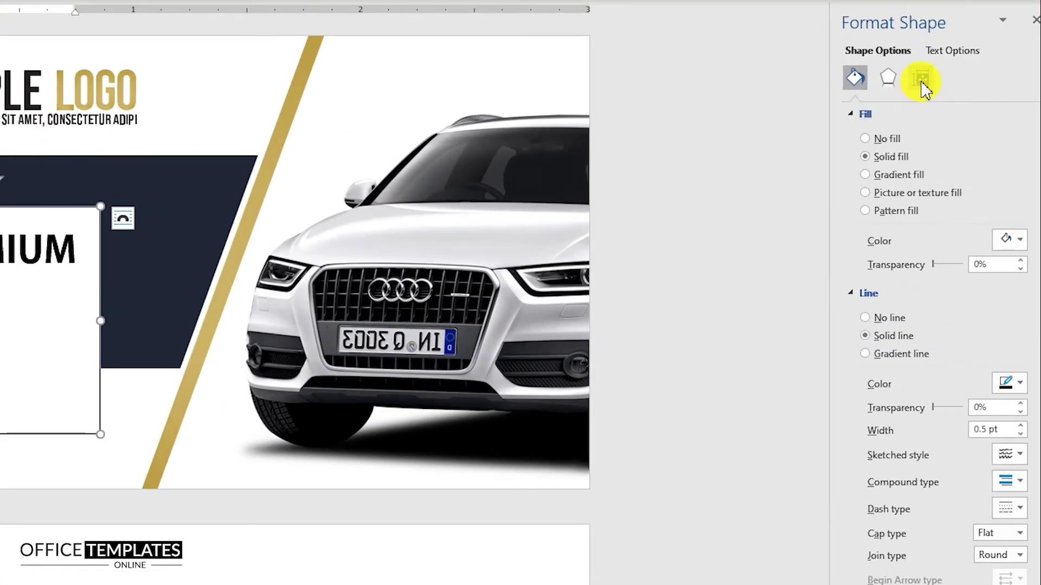
left_click(921, 80)
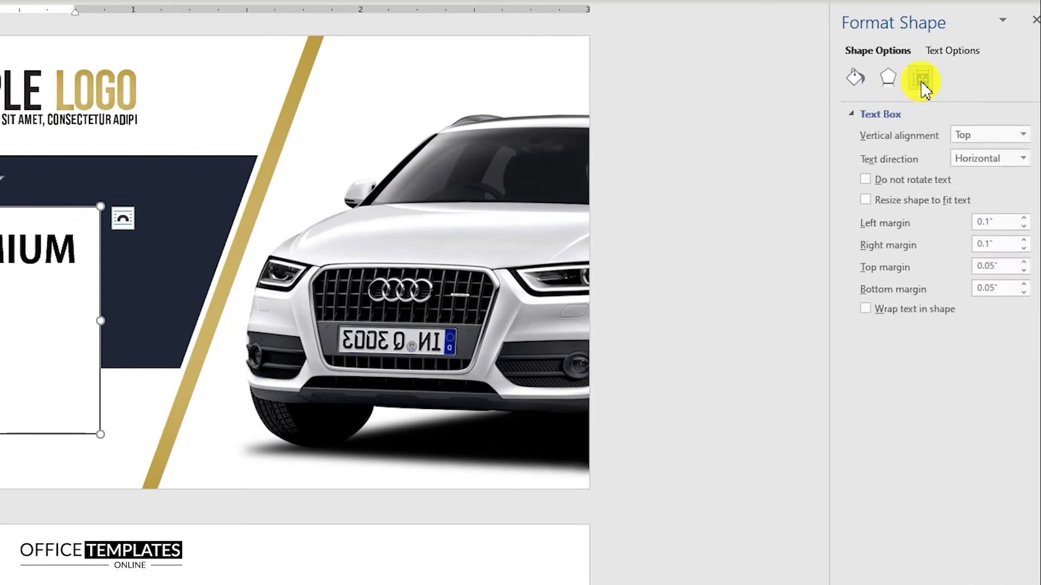
left_click(1023, 226)
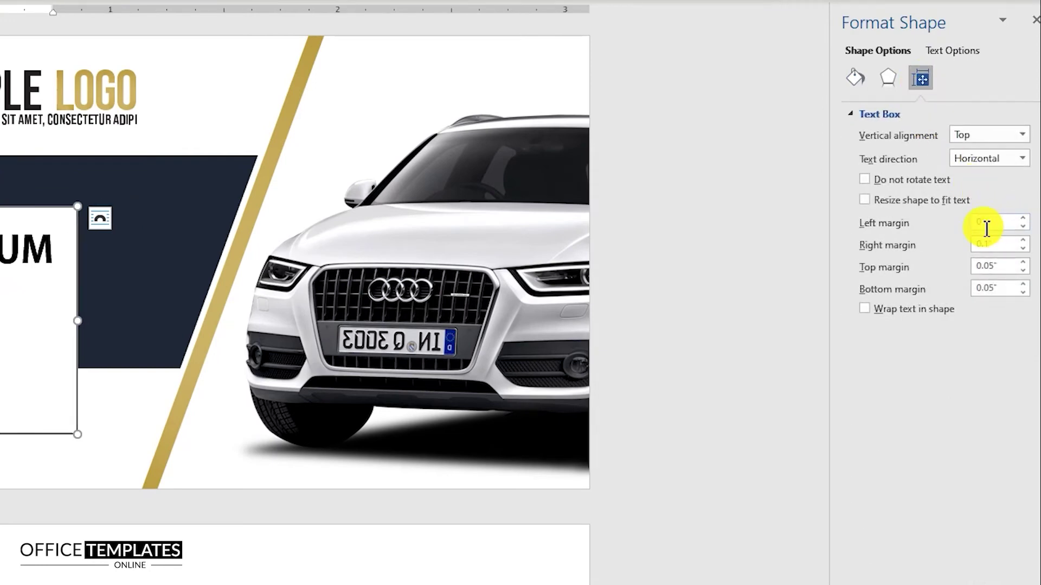
left_click(1023, 249)
left_click(1023, 271)
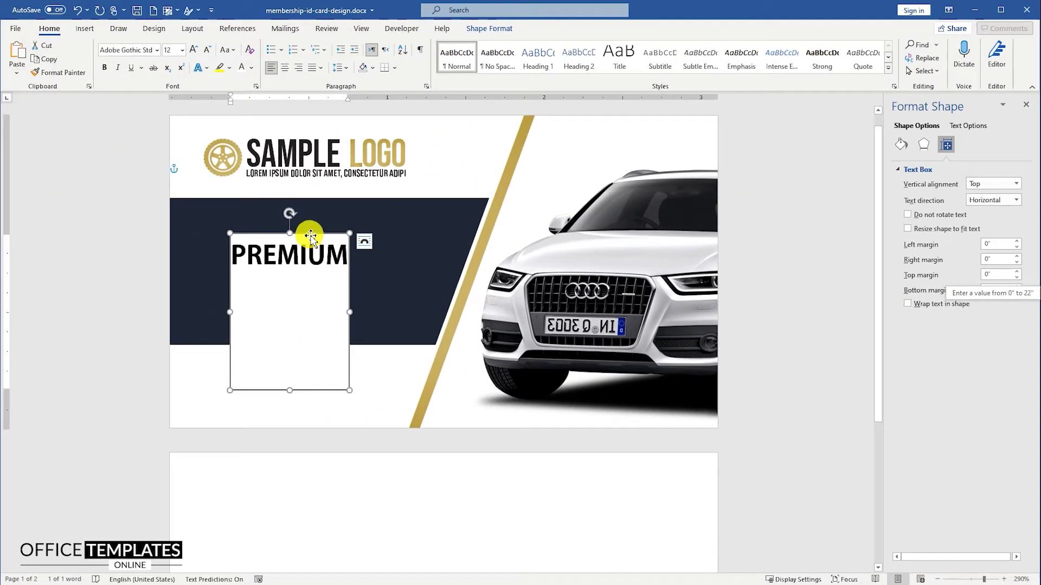
- Remove the PREMIUM text box's outline and fill, and colour its text white
right_click(311, 235)
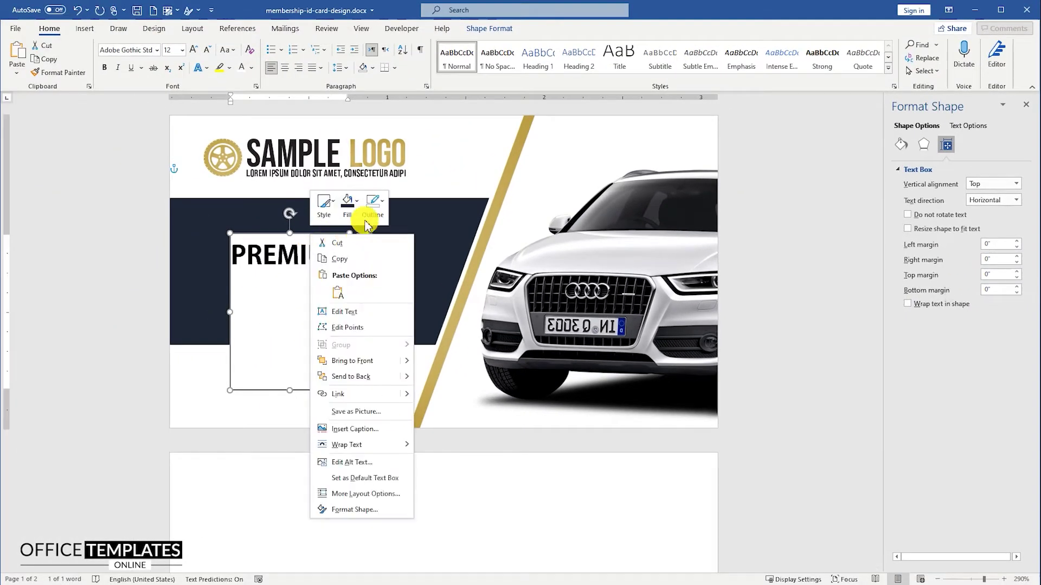
left_click(373, 205)
left_click(397, 377)
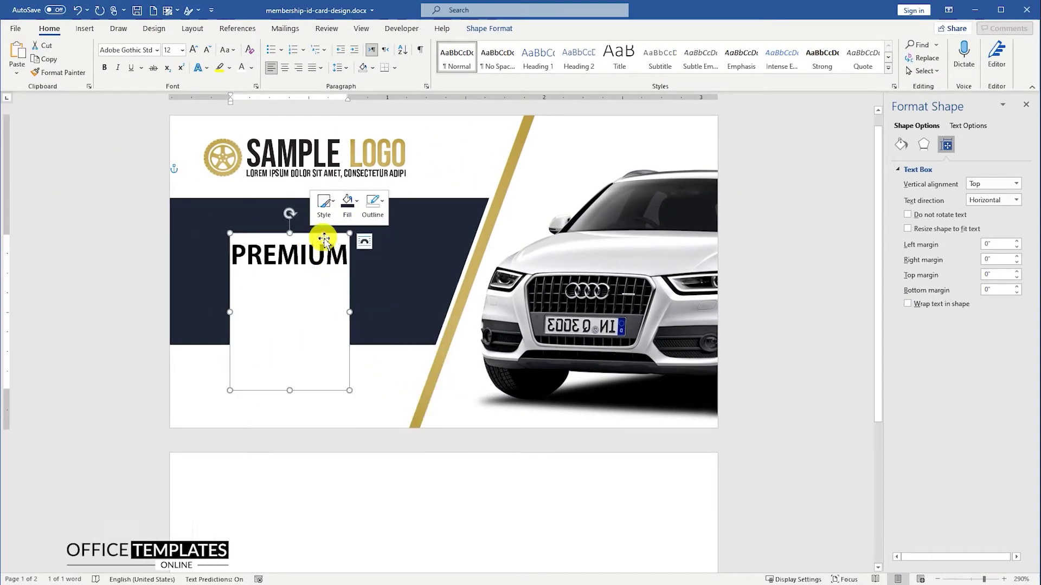
left_click(347, 205)
left_click(367, 373)
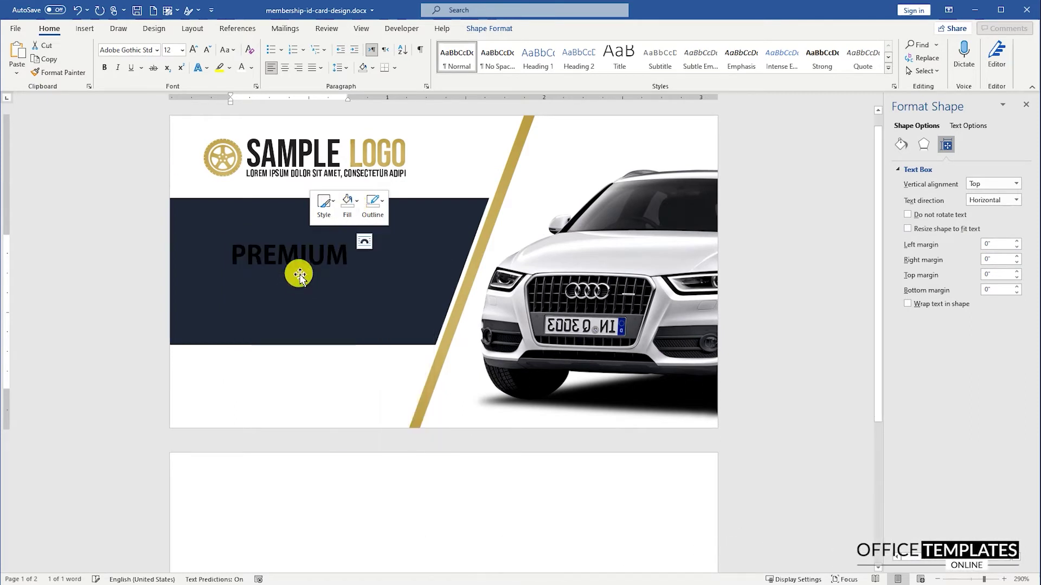
left_click(253, 69)
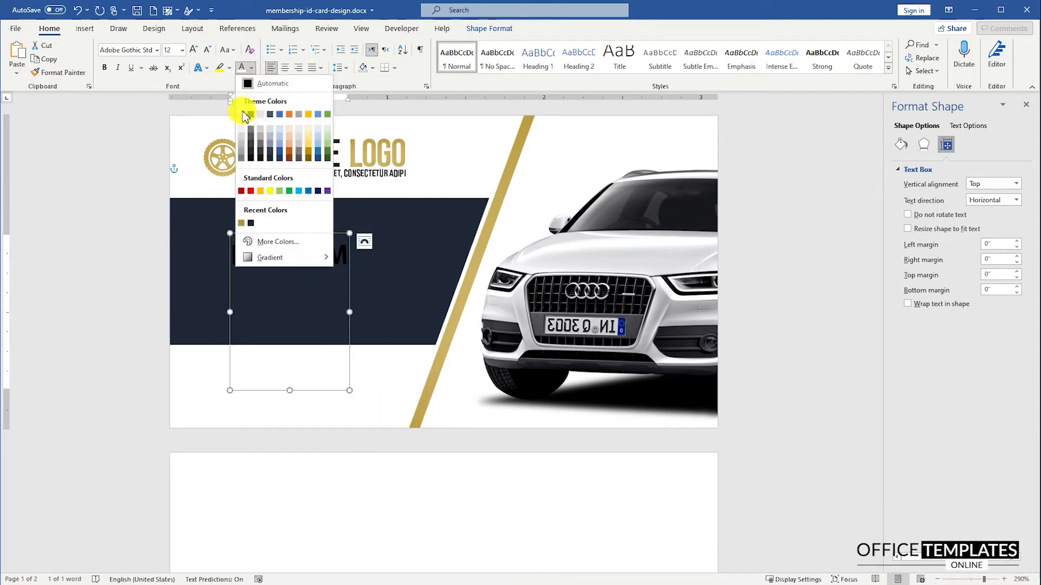
left_click(241, 111)
- Remove the space after the PREMIUM paragraph and set its line spacing to Multiple at 0.75
triple_click(289, 255)
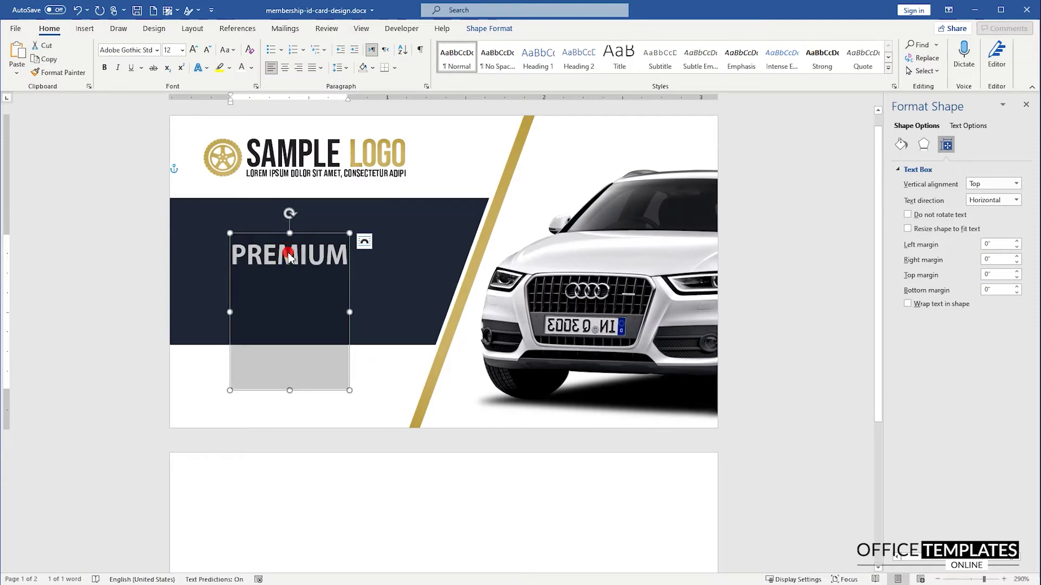
left_click(344, 68)
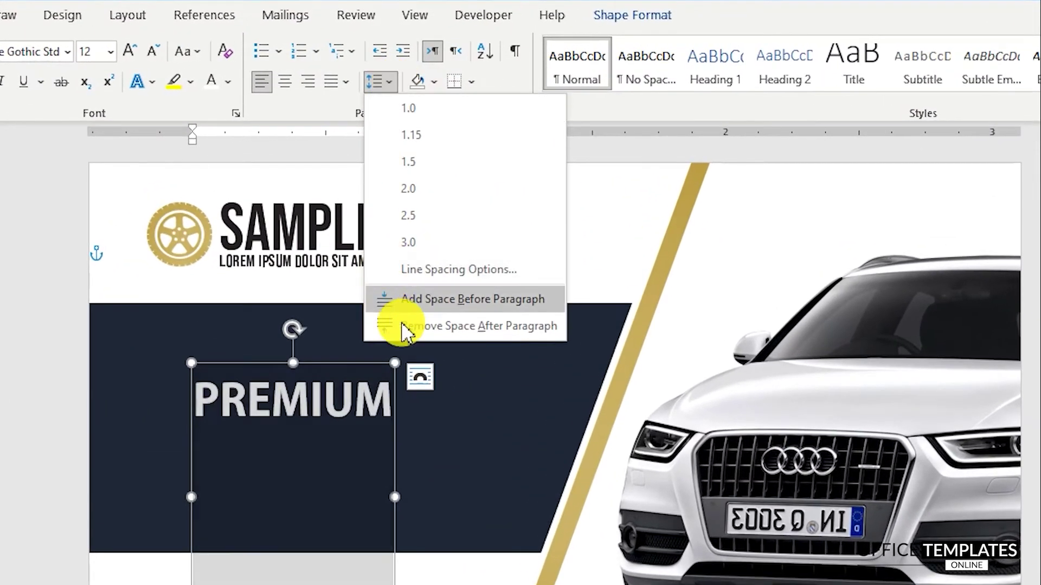
left_click(423, 317)
left_click(394, 84)
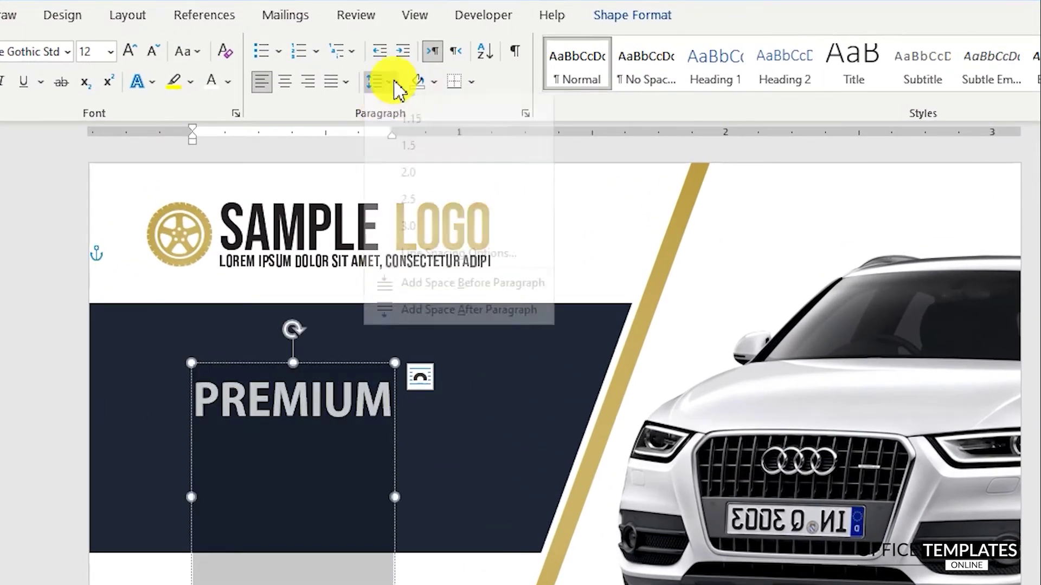
left_click(431, 319)
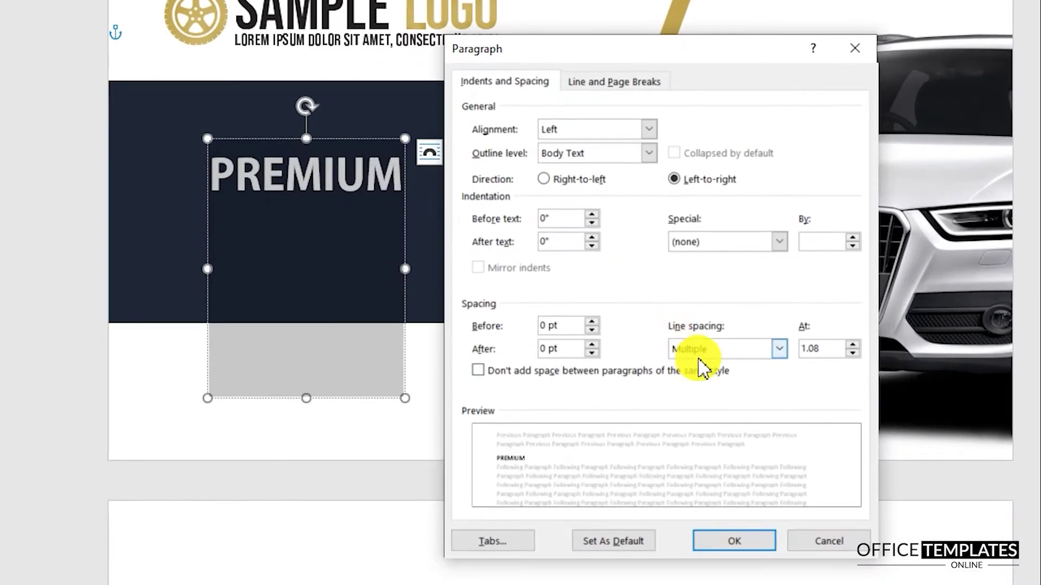
double_click(806, 349)
type("0.75")
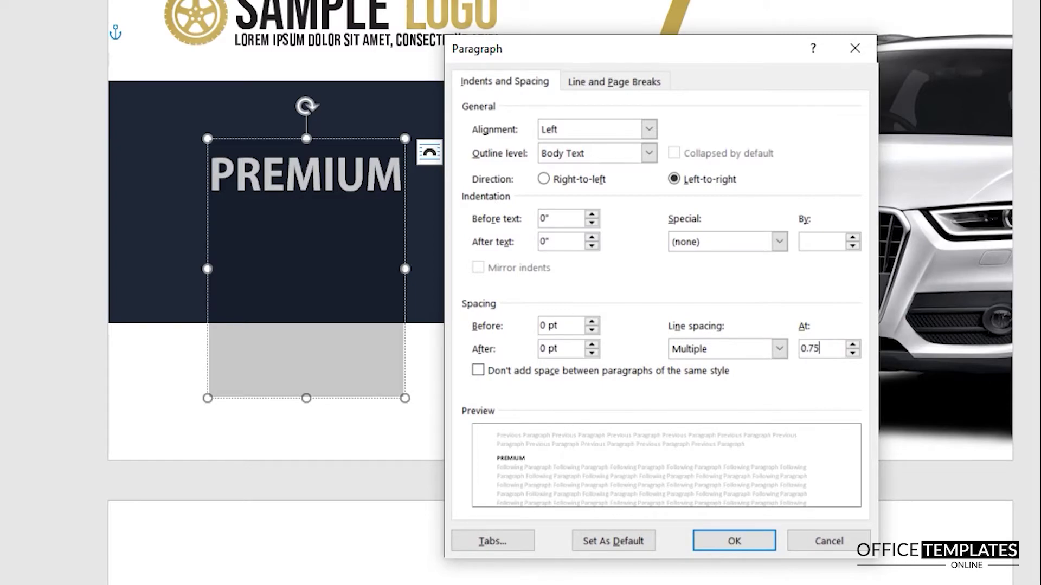
key("Return")
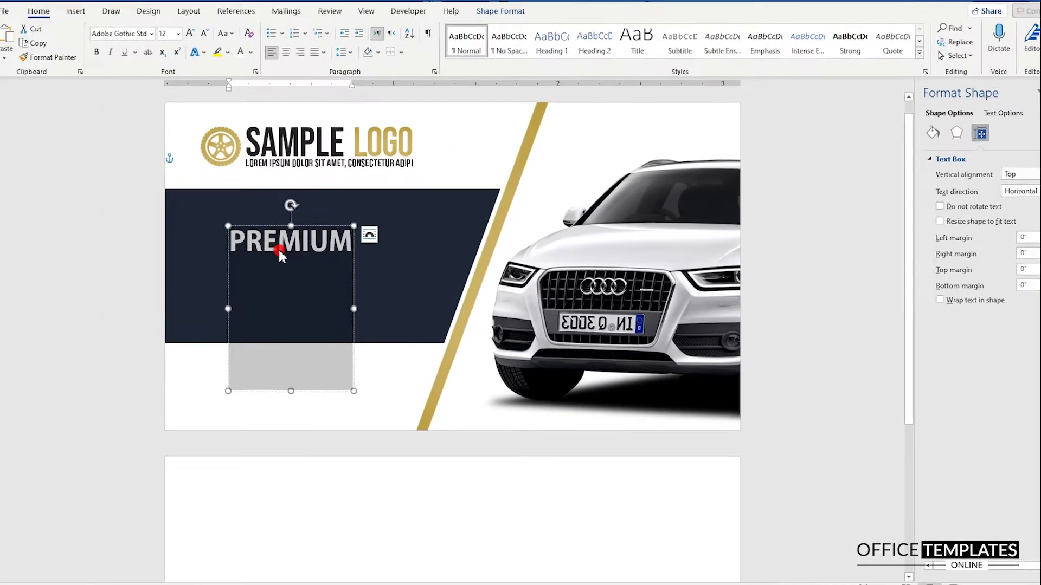
- Shorten the PREMIUM text box to fit its text, duplicate it directly below and replace the duplicate's text with MEMBER
left_click(278, 251)
left_click_drag(291, 354, 286, 274)
left_click(305, 259)
right_click(286, 274)
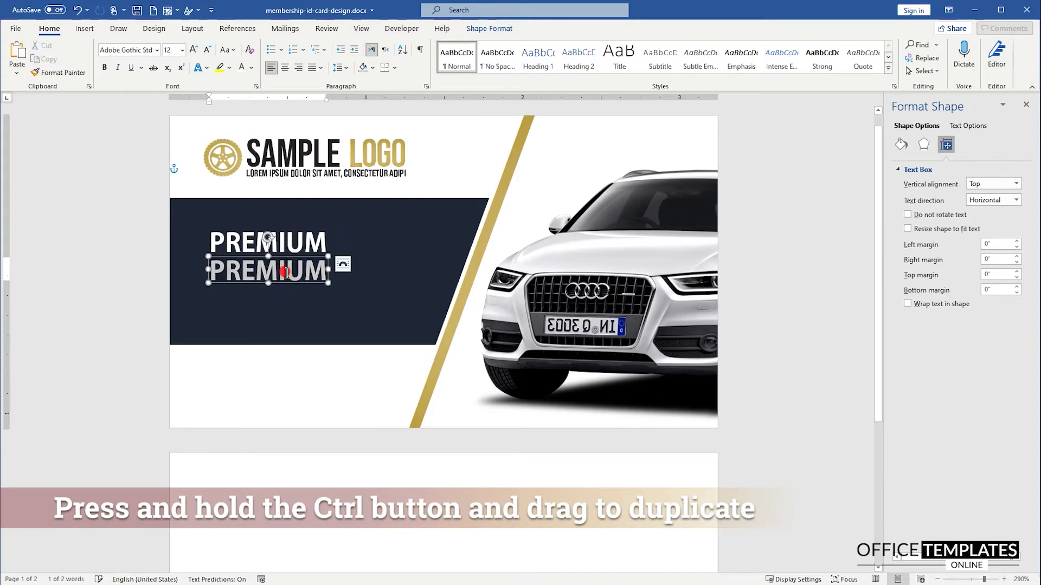
type("MEMBER")
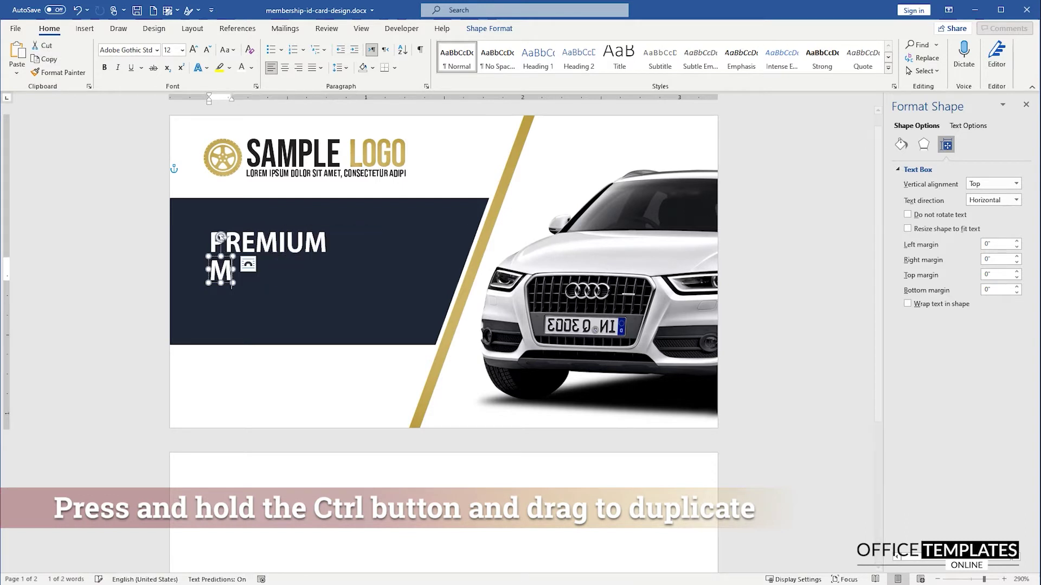
- Set the MEMBER text to size 19 and heighten its text box to show the full letters
left_click(265, 275)
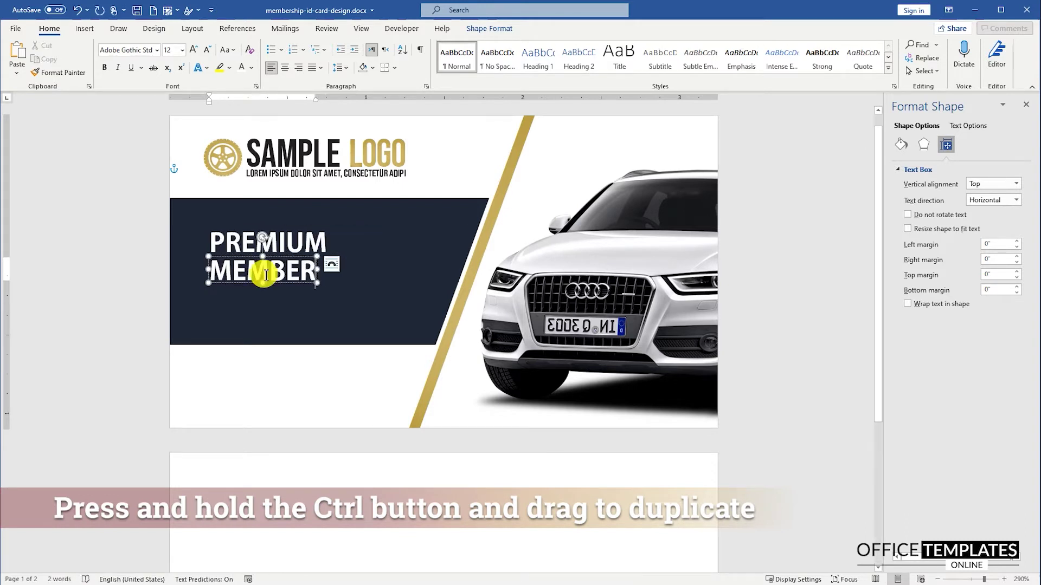
double_click(269, 271)
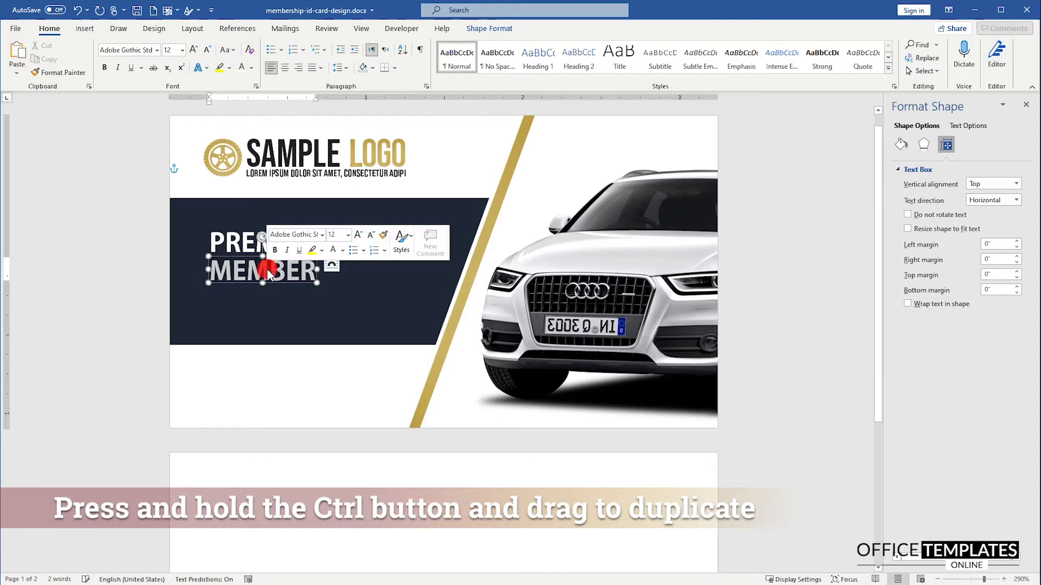
left_click(169, 50)
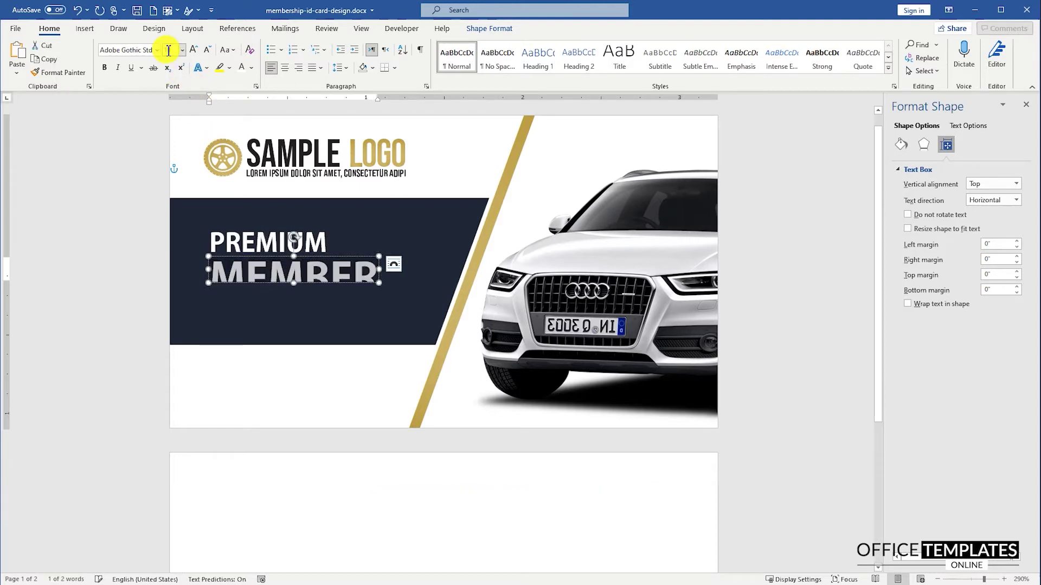
left_click_drag(295, 282, 297, 296)
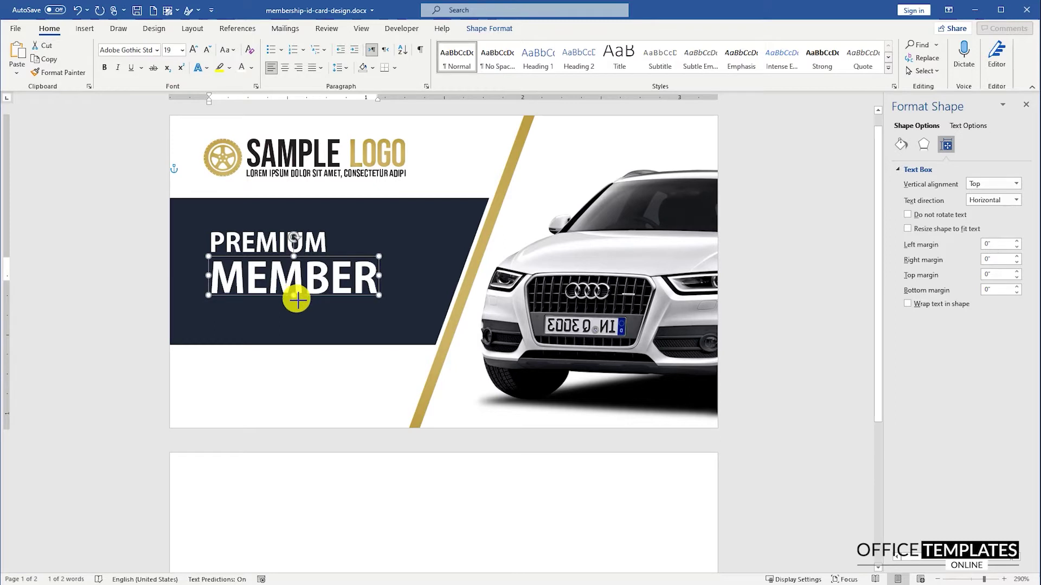
- Group the PREMIUM and MEMBER text boxes and move the group slightly down and left within the dark band
left_click(258, 237, "shift")
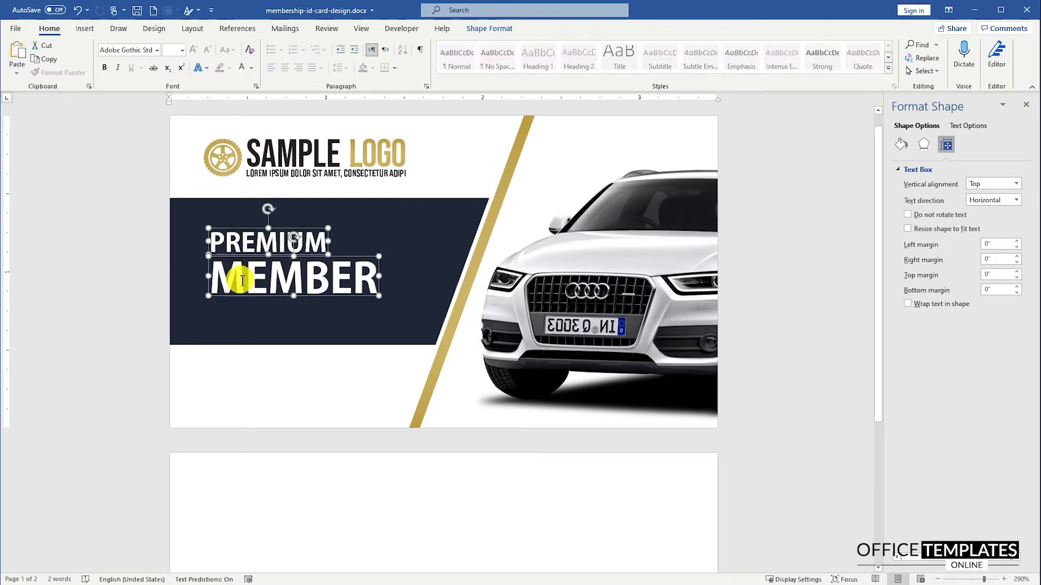
right_click(296, 230)
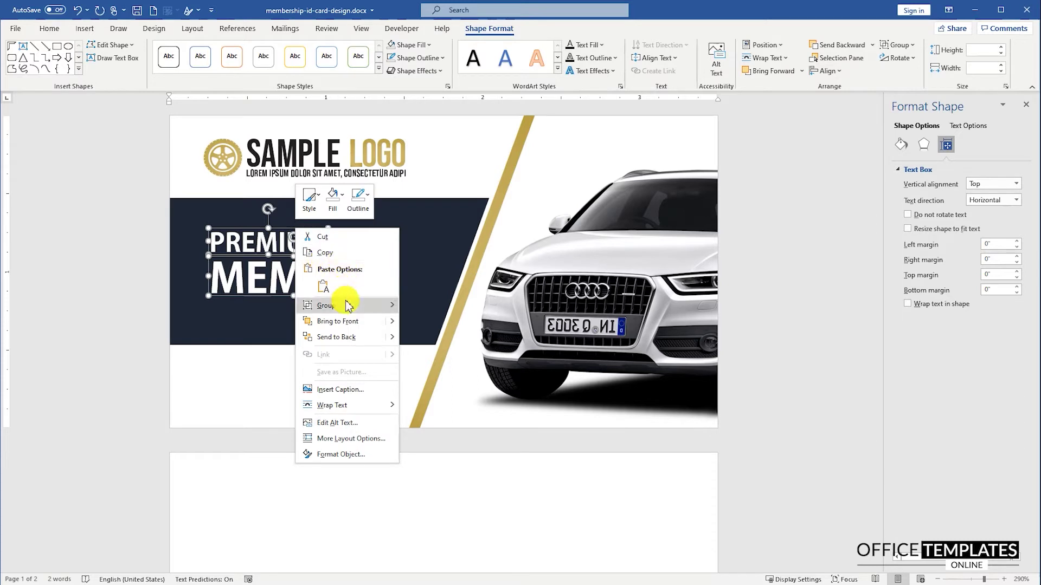
mouse_move(347, 306)
left_click(421, 305)
left_click_drag(308, 302, 298, 314)
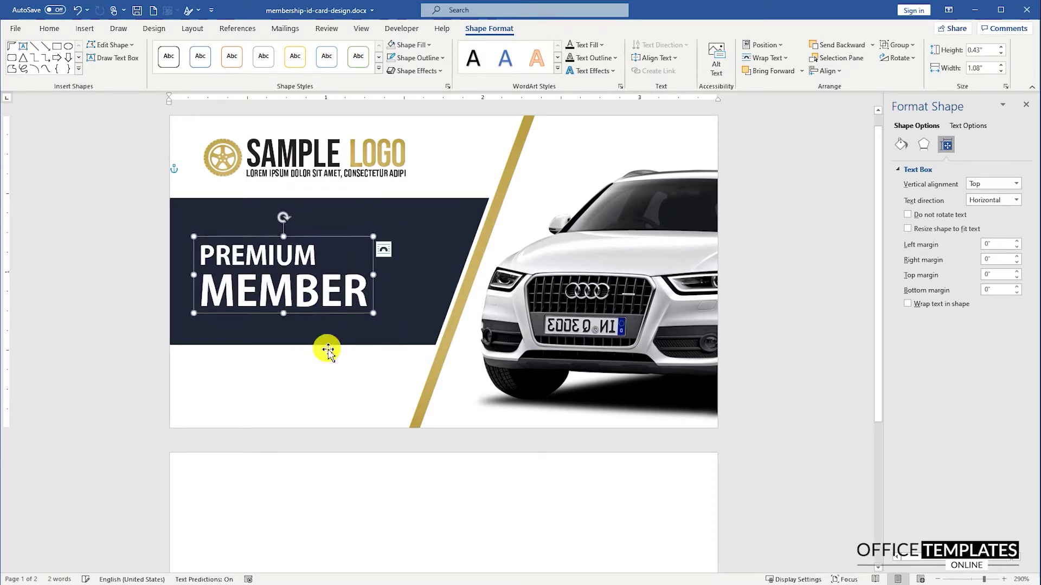
- Insert the premium.svg badge picture from the temp folder on this device
left_click(348, 375)
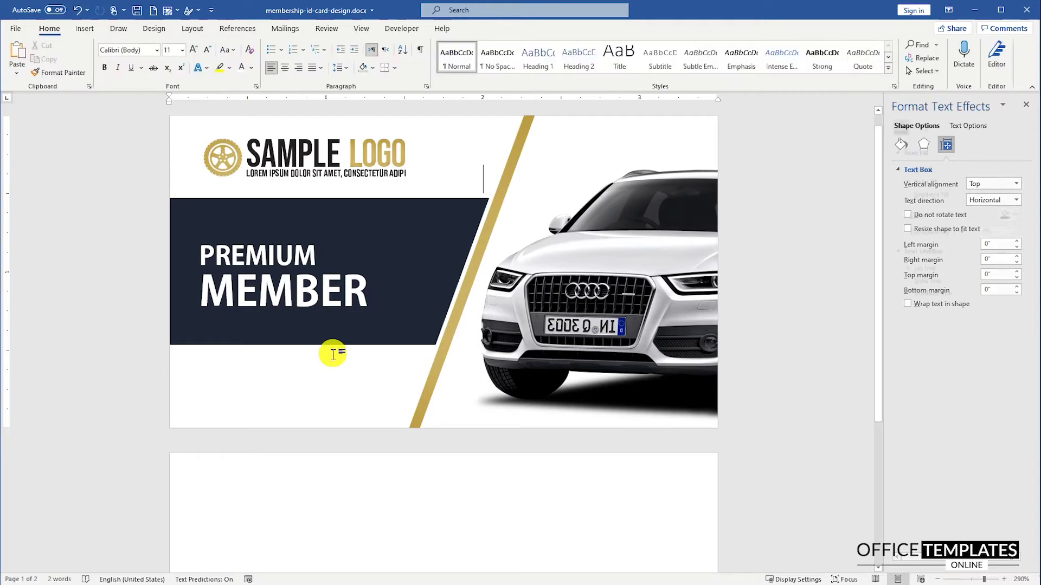
left_click(85, 30)
left_click(128, 56)
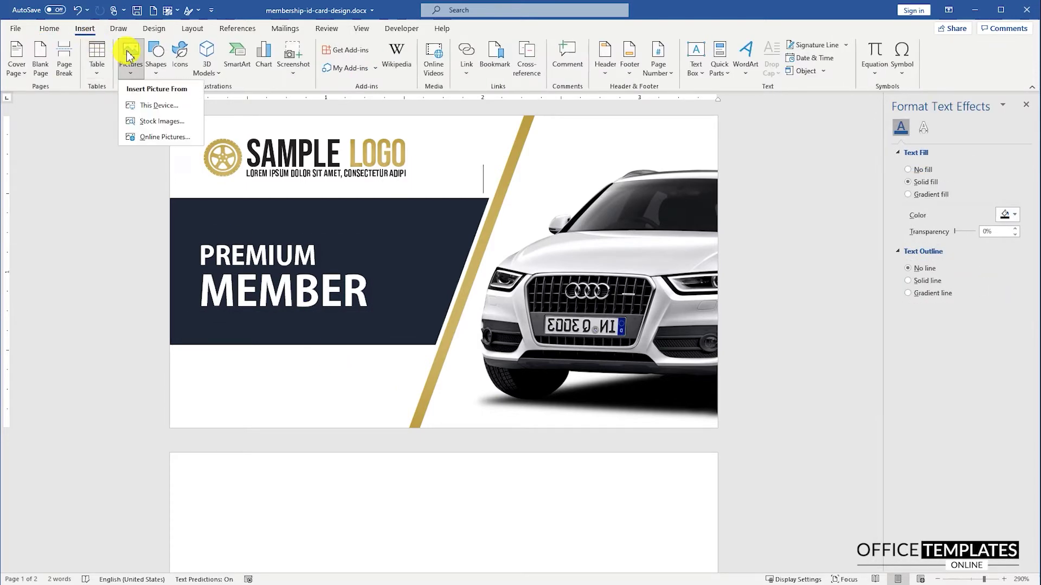
left_click(151, 105)
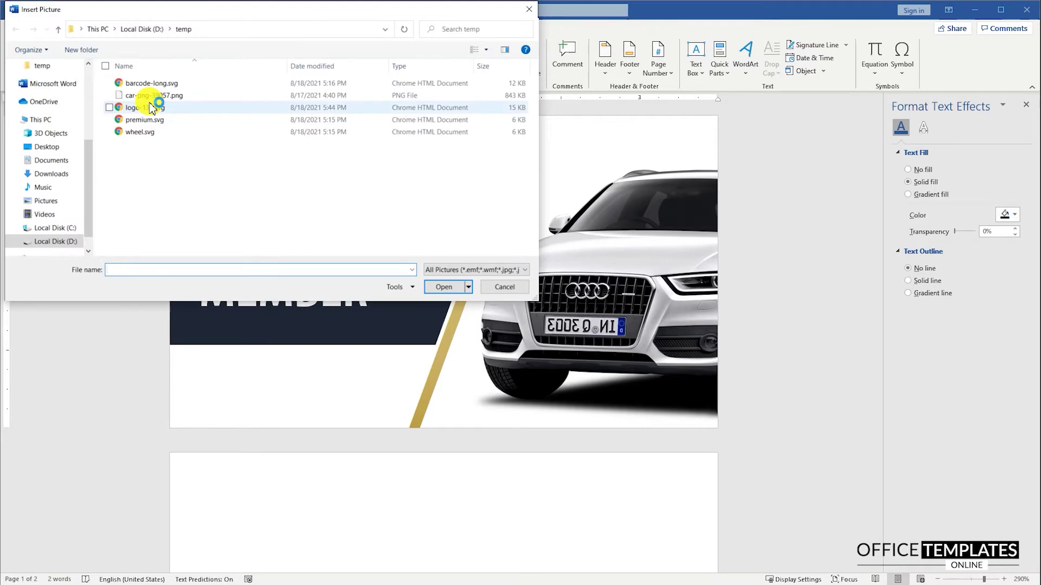
double_click(151, 108)
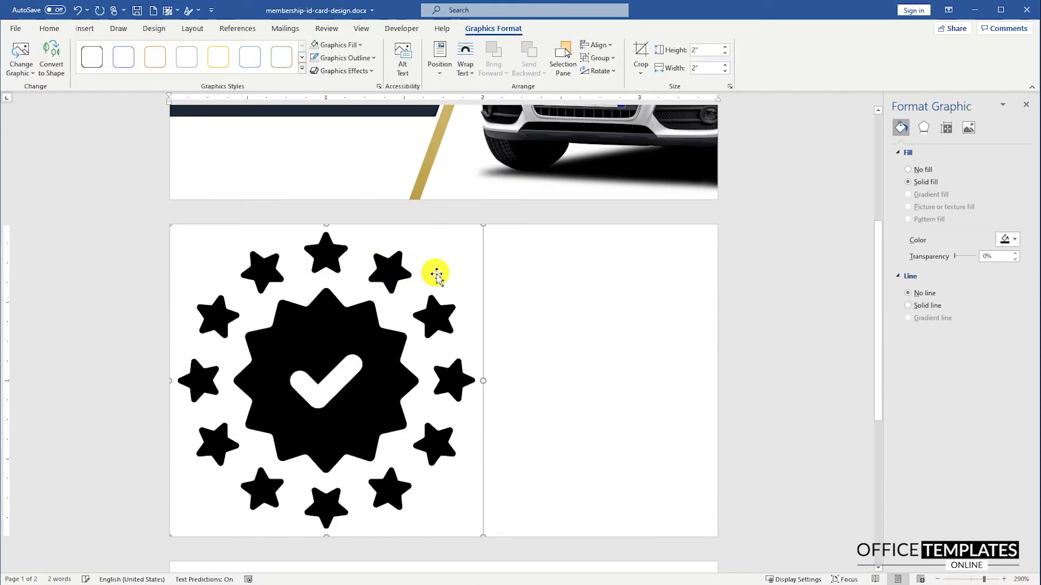
- Place the badge graphic in front of text, shrink it to about 0.47 inches square and move it into the dark band
left_click(499, 232)
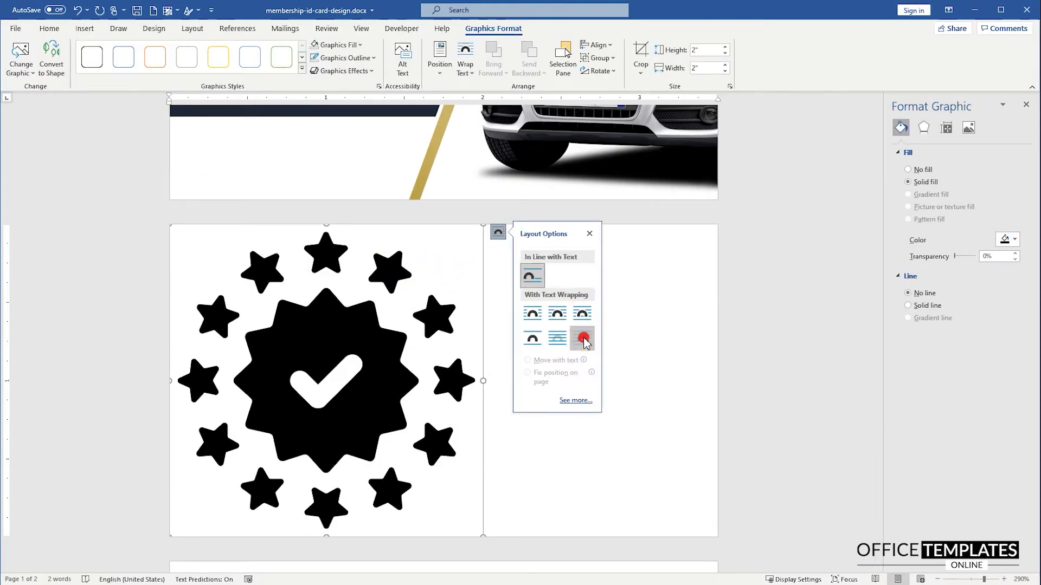
left_click(582, 339)
left_click_drag(482, 137, 406, 257)
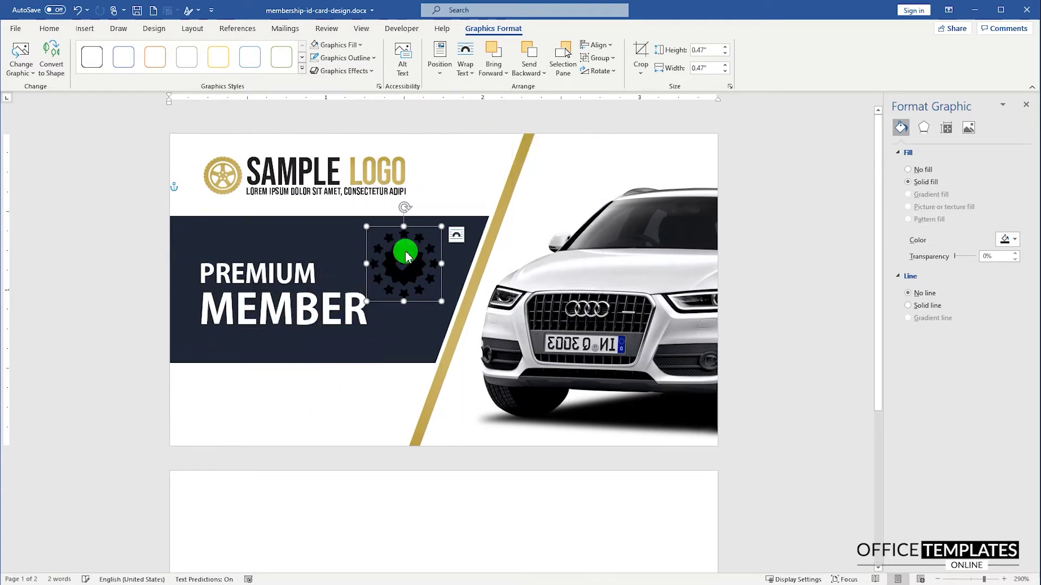
- Convert the badge graphic to editable shapes and fill it with white
right_click(406, 252)
left_click(428, 317)
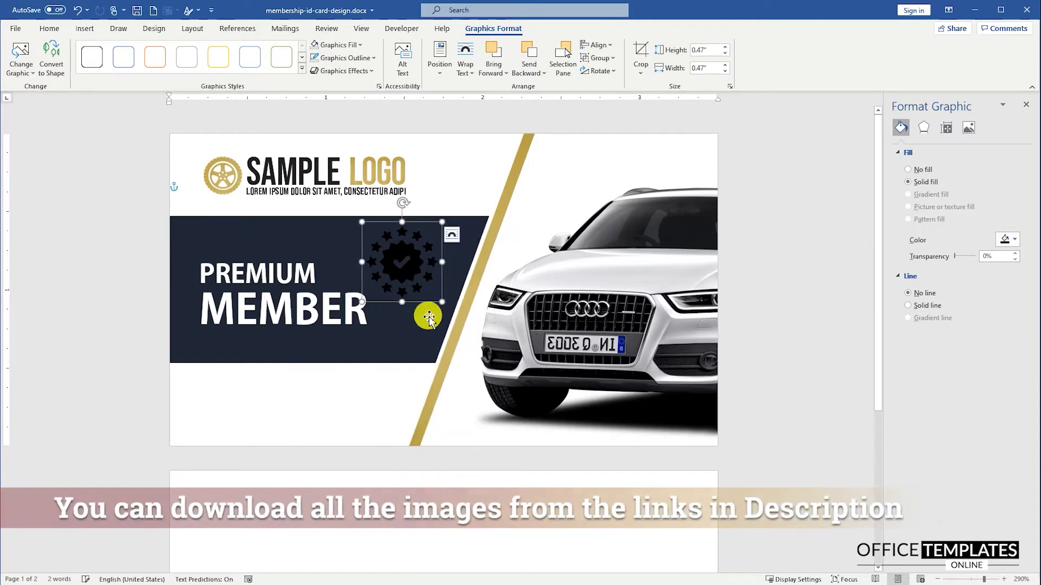
left_click(415, 262)
right_click(415, 255)
left_click(452, 222)
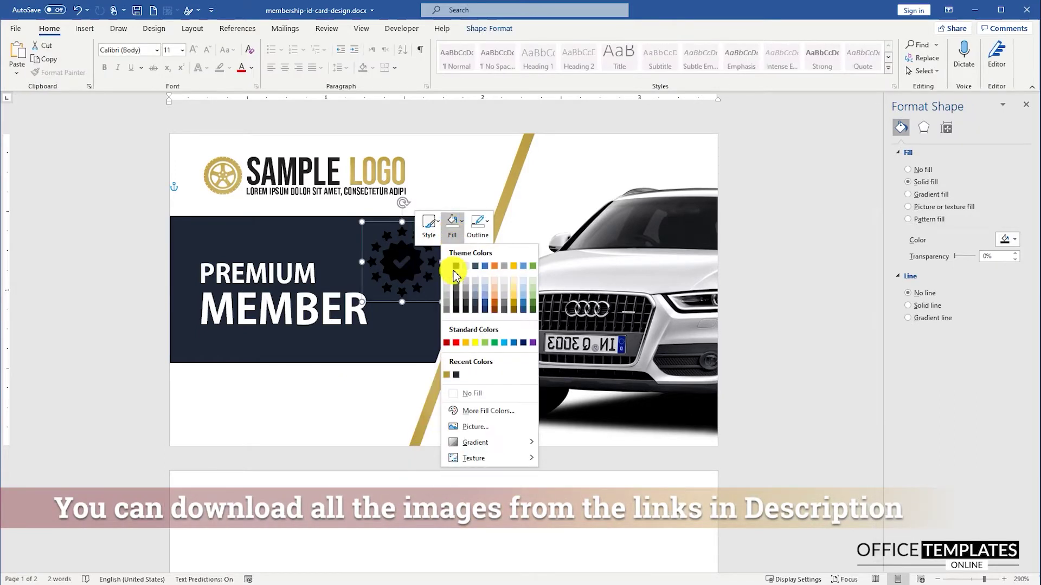
left_click(445, 265)
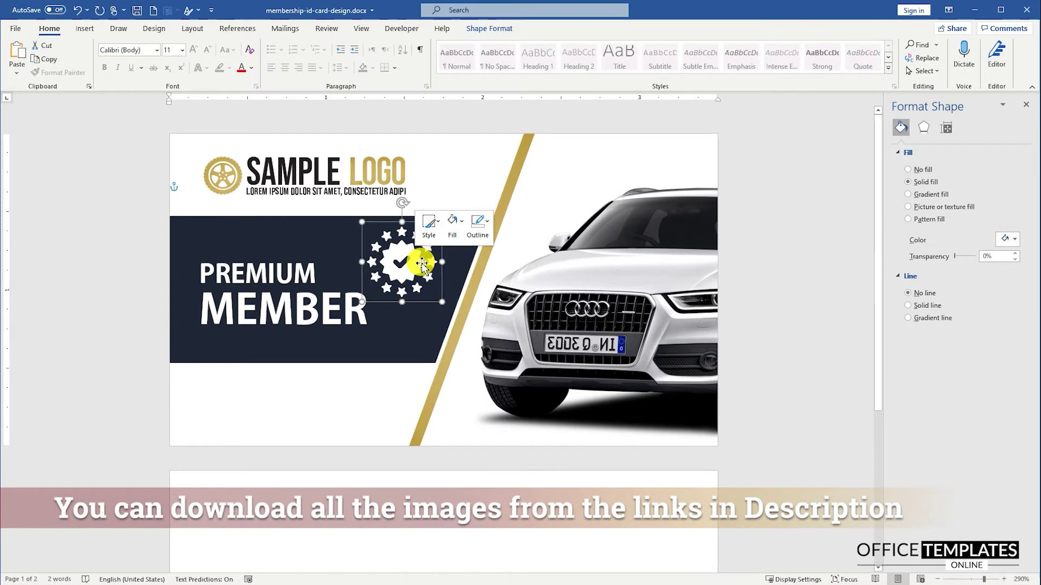
- Apply the gold radial gradient fill to the badge's central seal, leaving the surrounding stars white
left_click(408, 261)
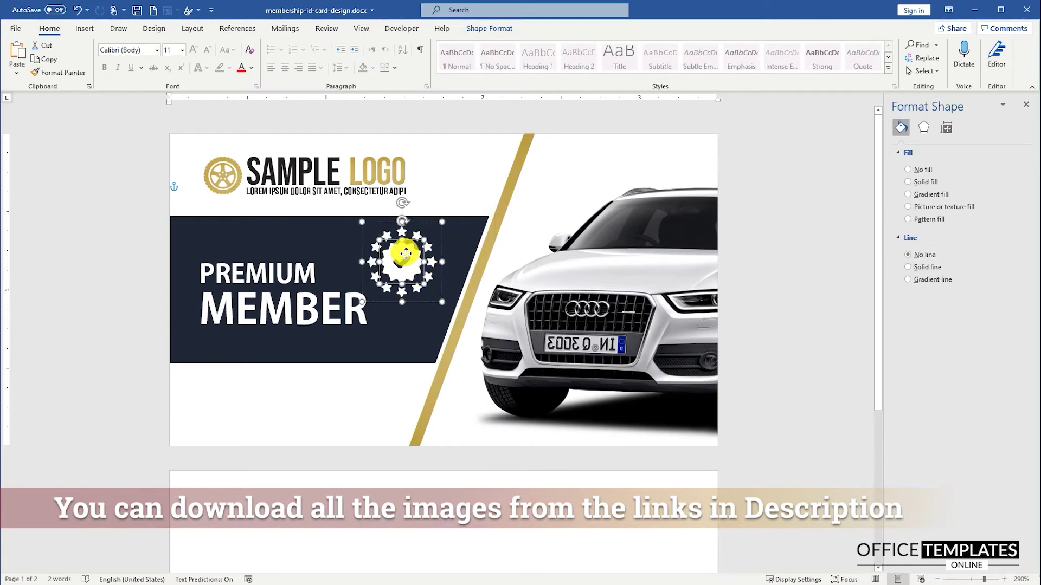
right_click(405, 253)
left_click(413, 528)
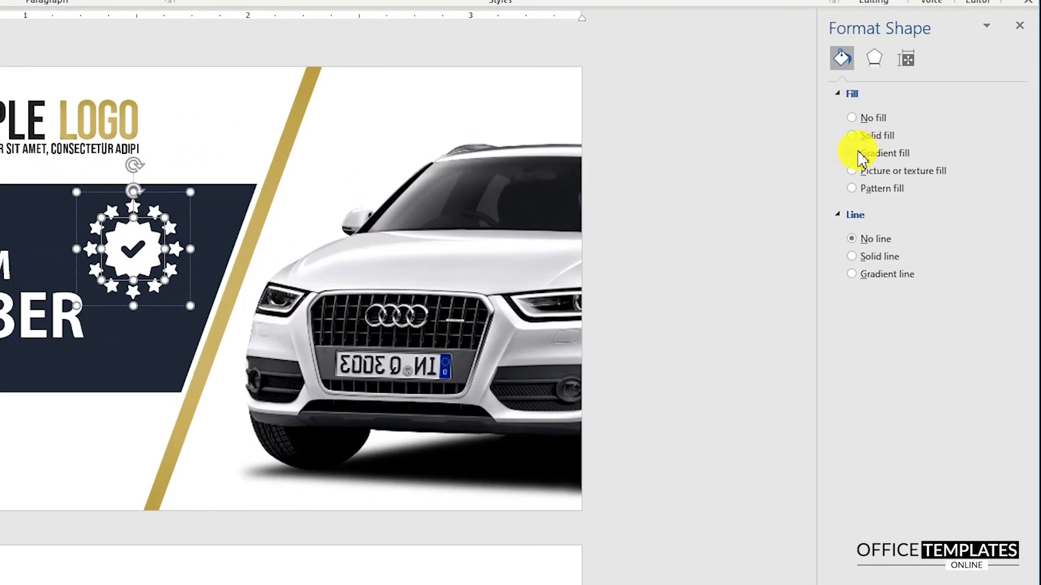
left_click(852, 153)
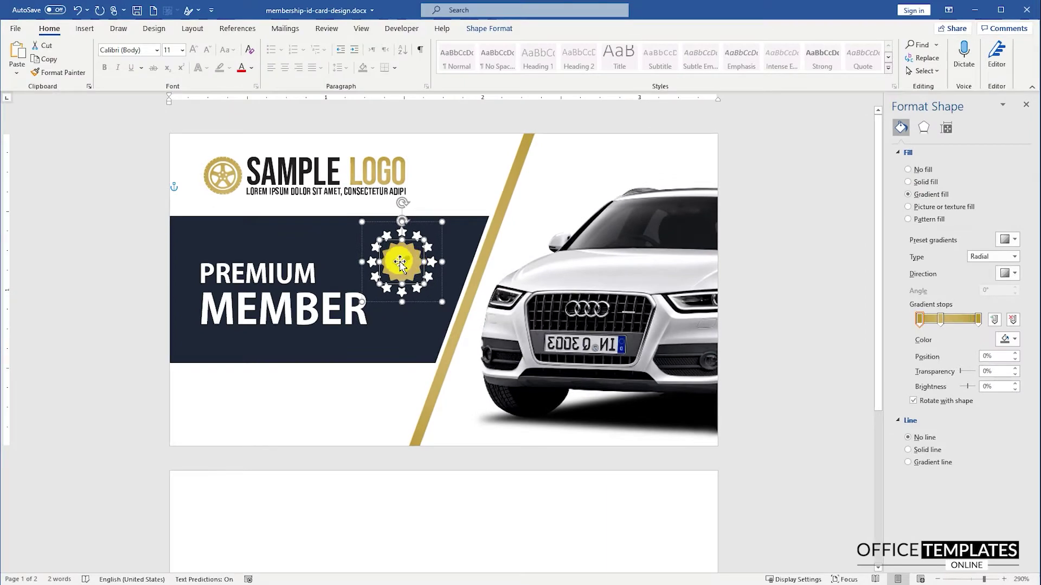
- Shrink the badge slightly and position it beside PREMIUM, above the end of MEMBER
left_click(358, 302)
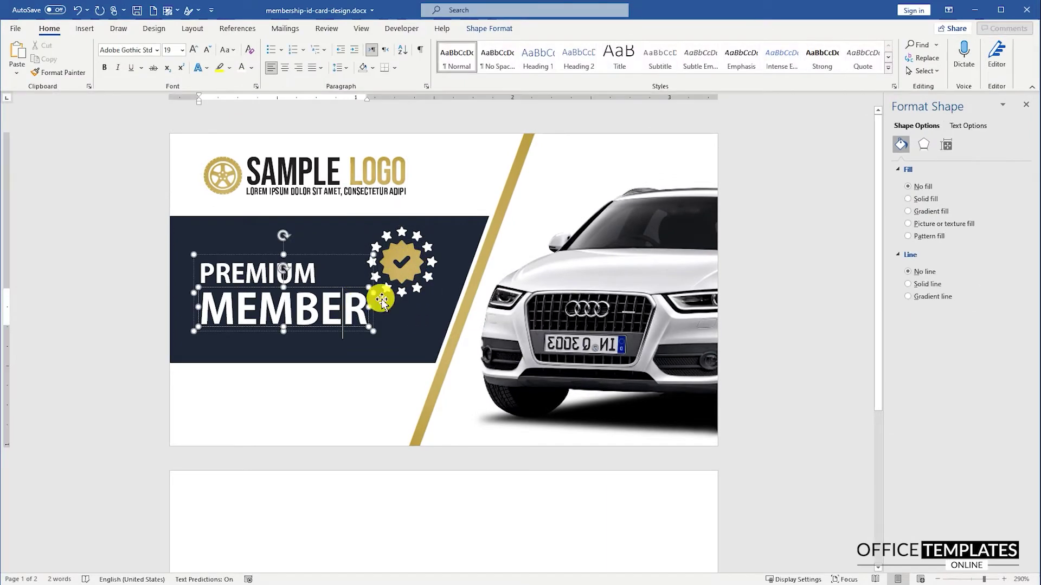
left_click(399, 263)
left_click_drag(437, 298, 360, 259)
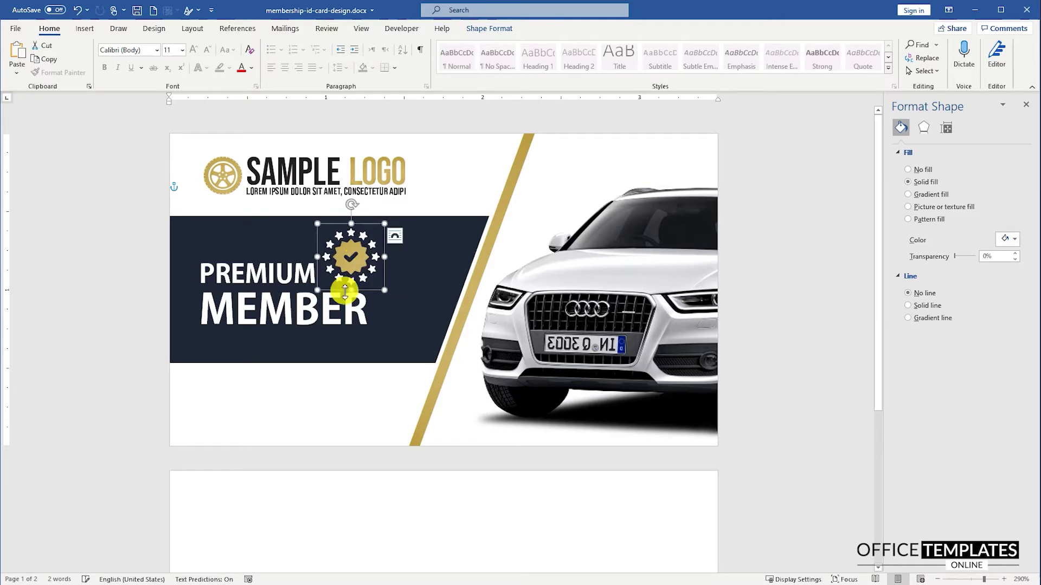
- Group the badge with the PREMIUM MEMBER text and move the group slightly down within the dark band
left_click(303, 276, "shift")
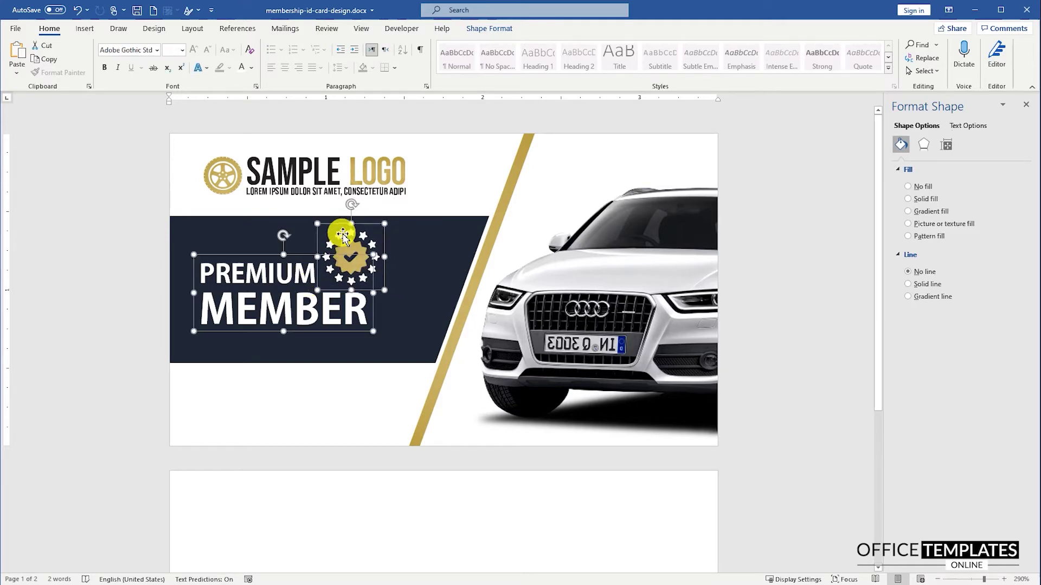
right_click(313, 257)
mouse_move(347, 332)
left_click(432, 333)
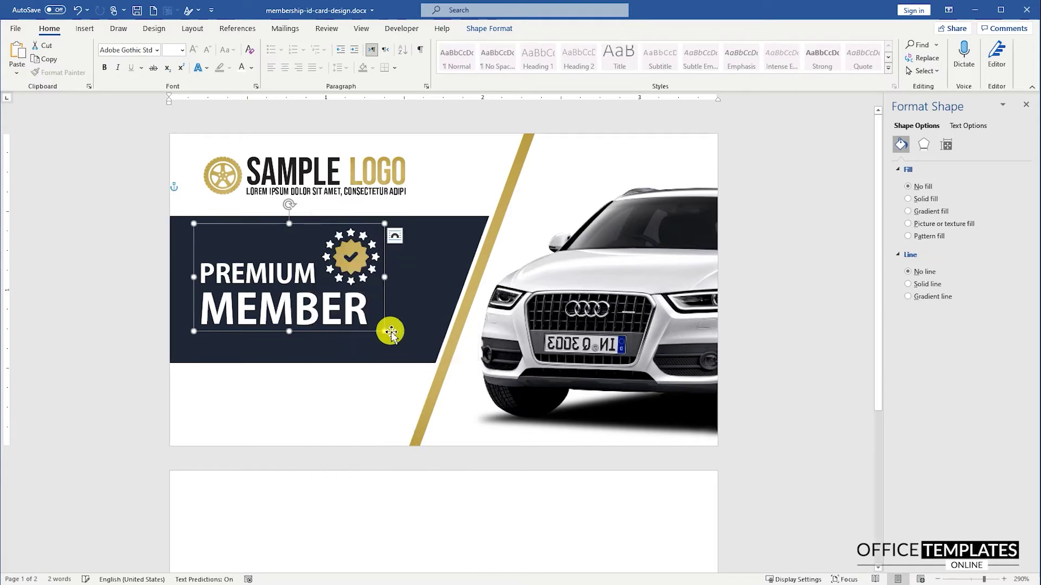
left_click_drag(386, 310, 386, 321)
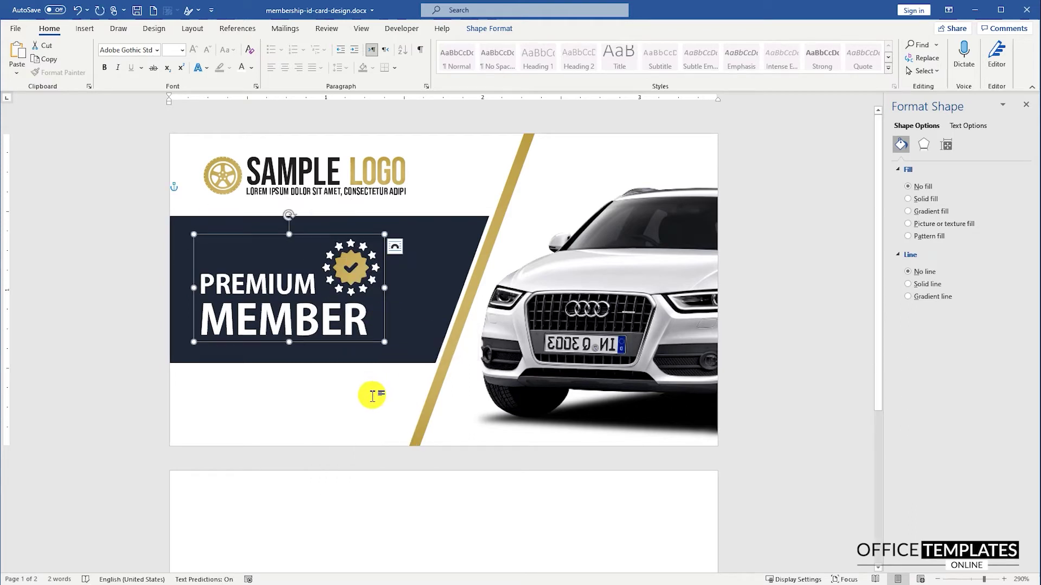
left_click(371, 395)
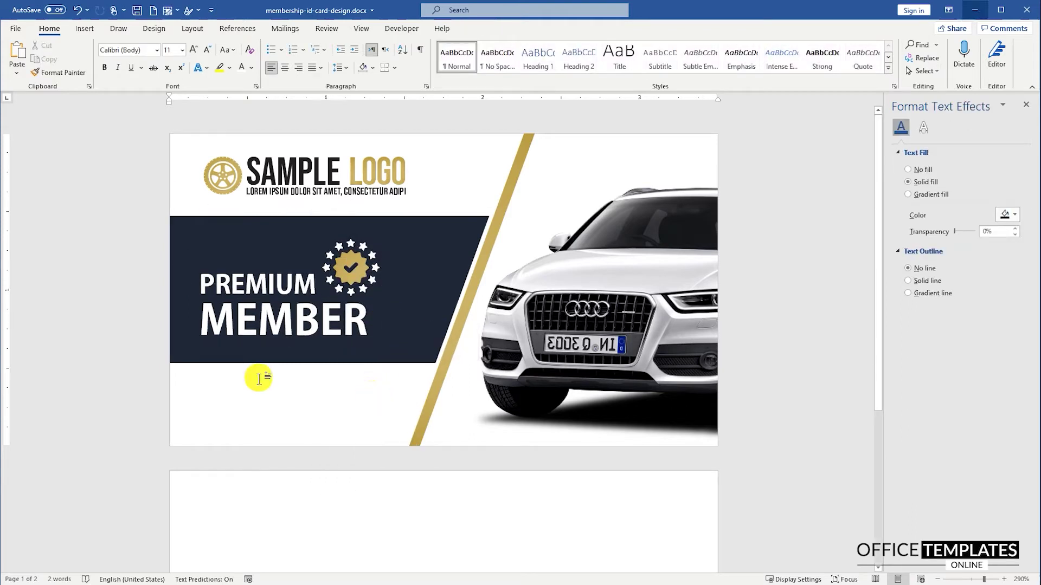
- Copy the MEMBER text box, place the copy in the white area below the dark band and colour its text dark navy
left_click(250, 326)
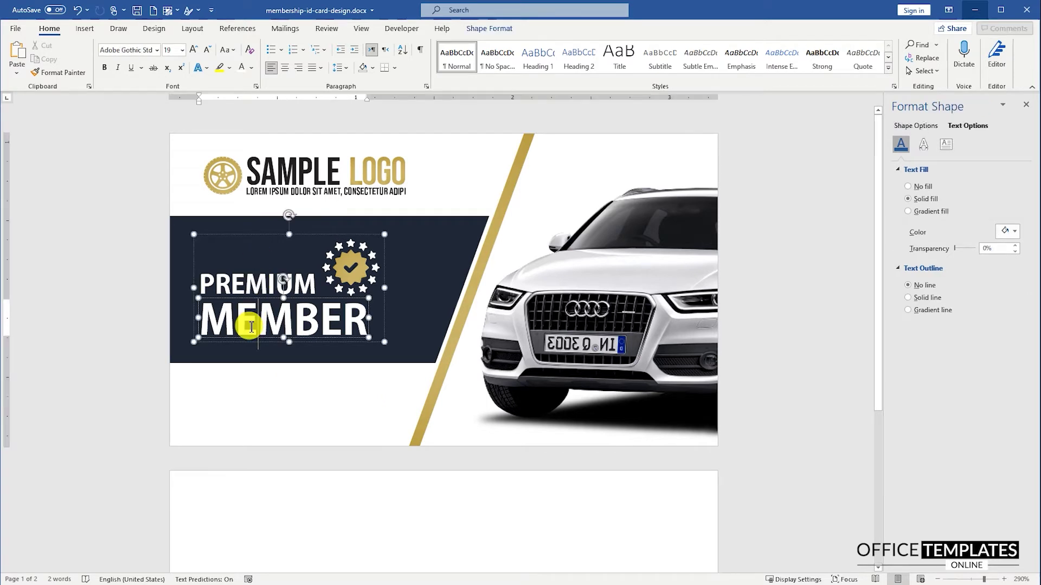
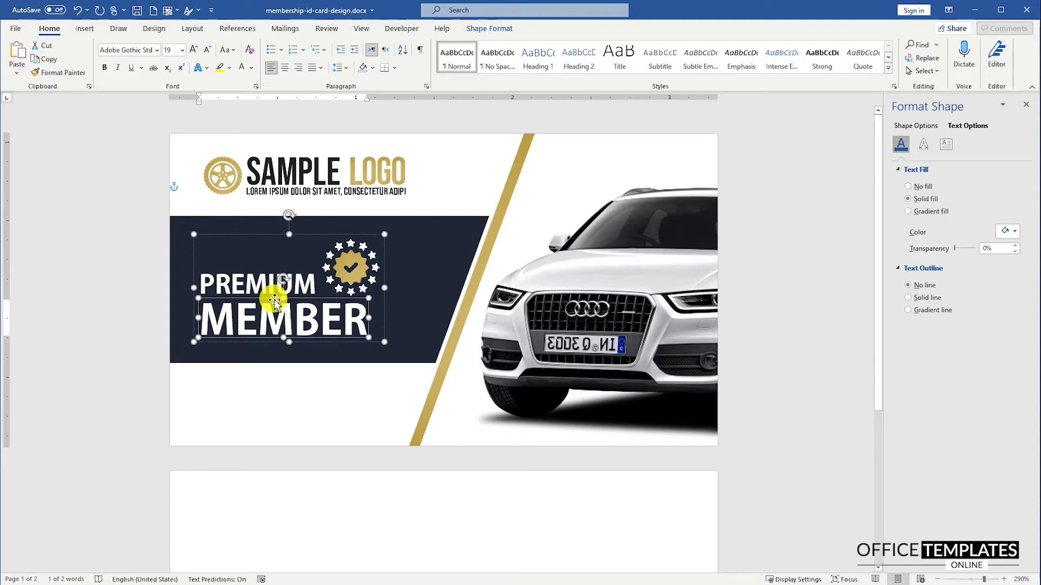
left_click(279, 391)
key("ctrl+v")
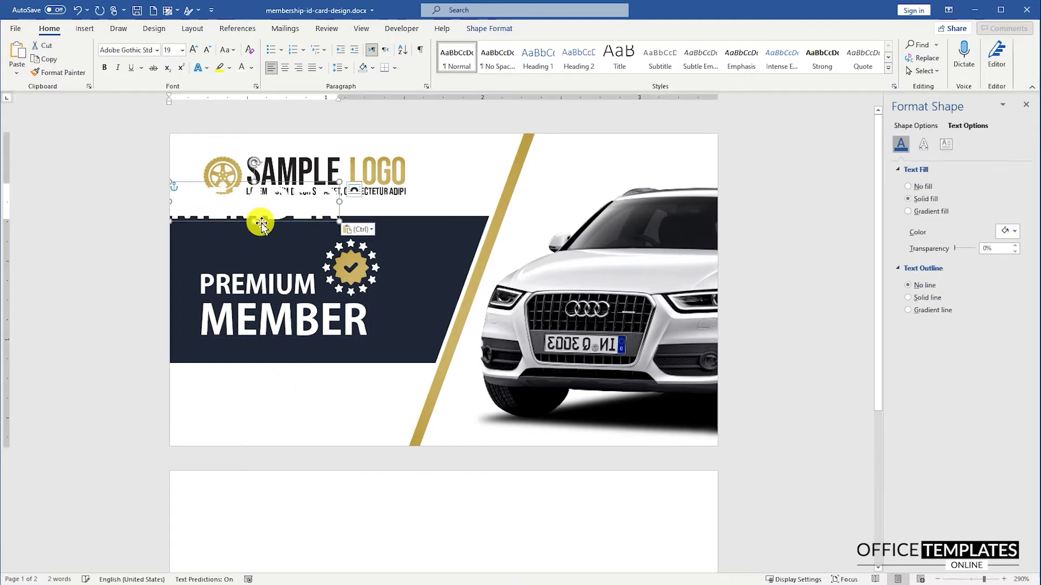
left_click_drag(260, 222, 286, 414)
left_click(251, 67)
left_click(253, 219)
key("ctrl+z")
- Format the copied MEMBER text below the dark band in Calibri at size 9
double_click(265, 395)
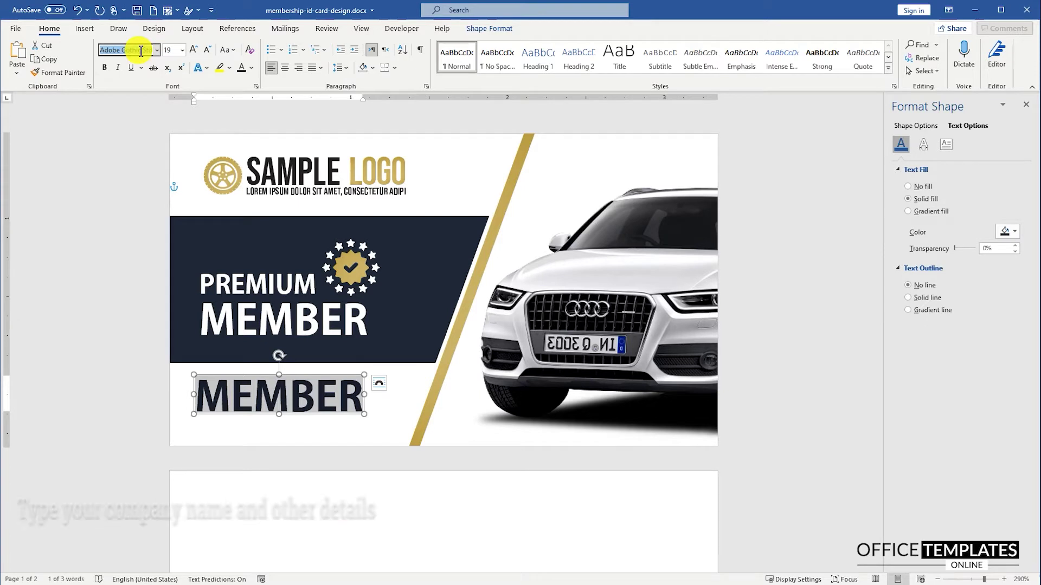
type("Calibri")
key("Return")
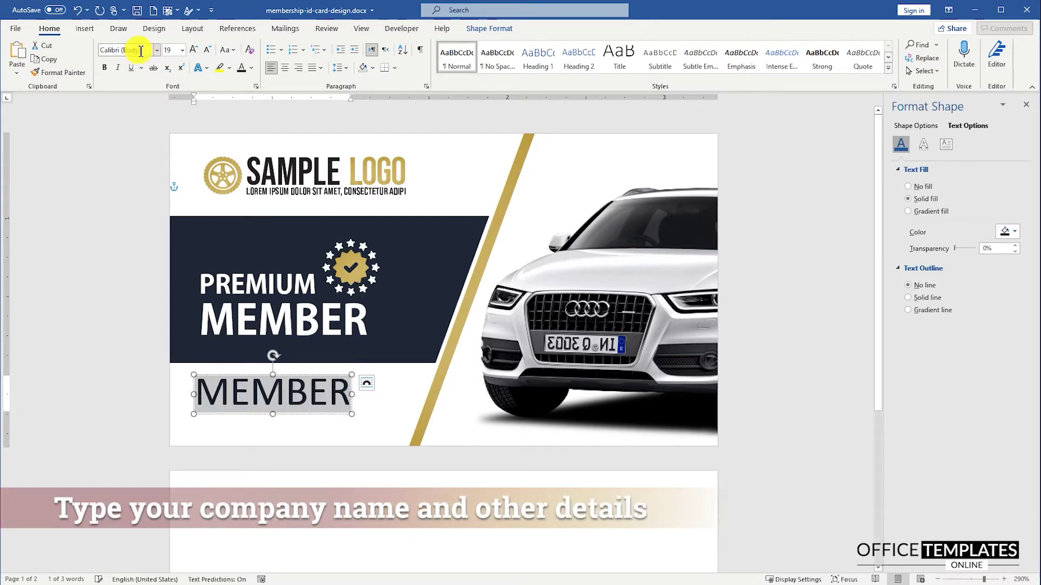
left_click(173, 51)
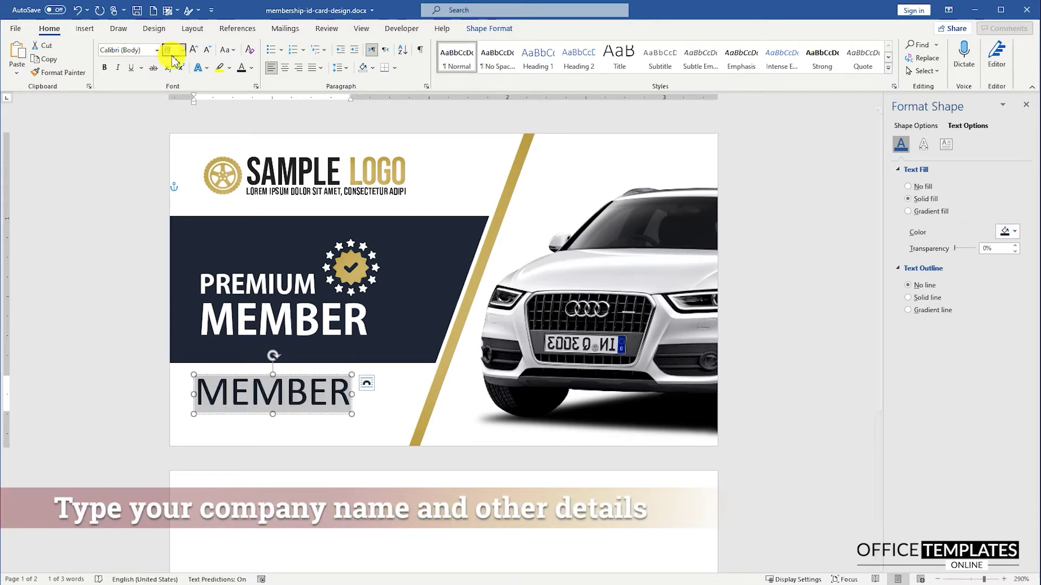
type("9")
key("Return")
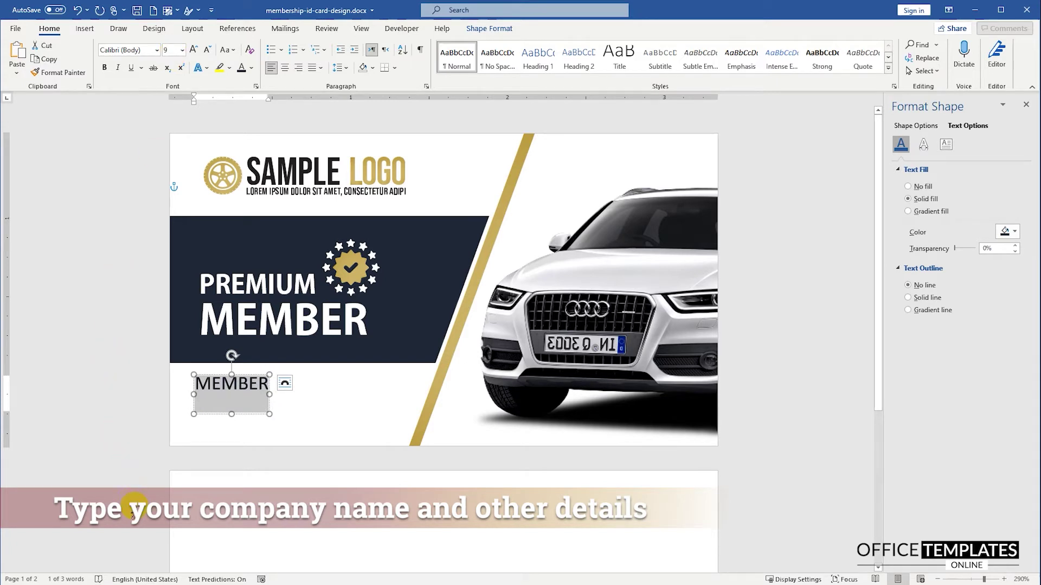
- Replace the copied MEMBER text with SHOWROOM NAME and add a second line reading Lorem ipsum
key("BackSpace")
type("SHOWRO")
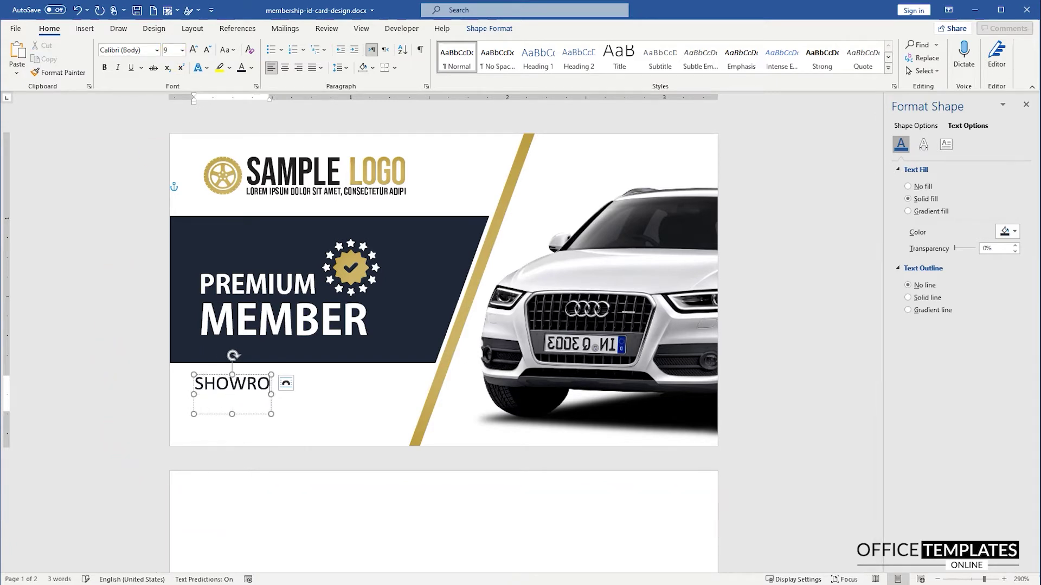
type("OM NAME")
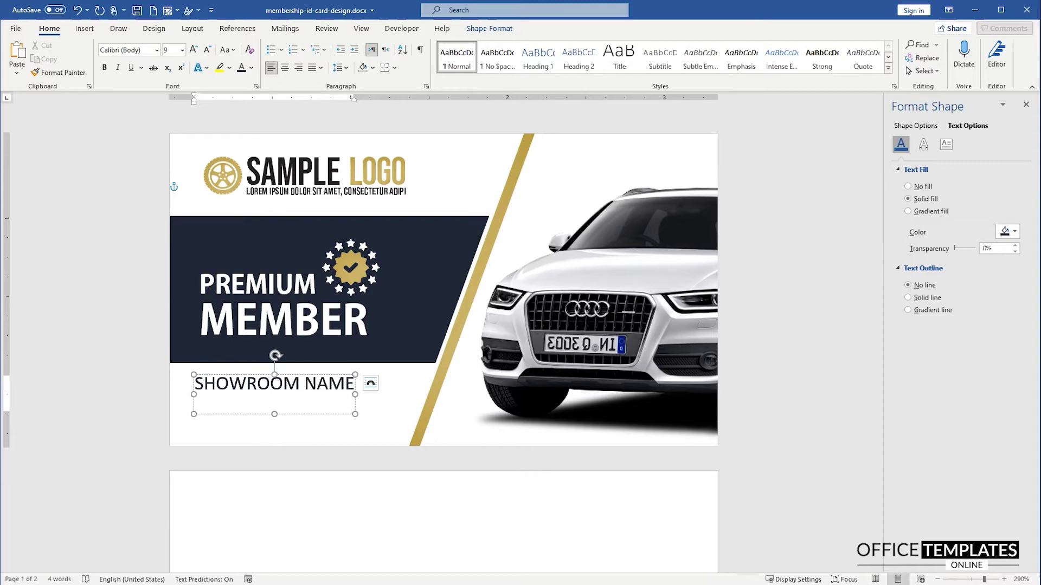
key("Return")
type("Lorem ipsum")
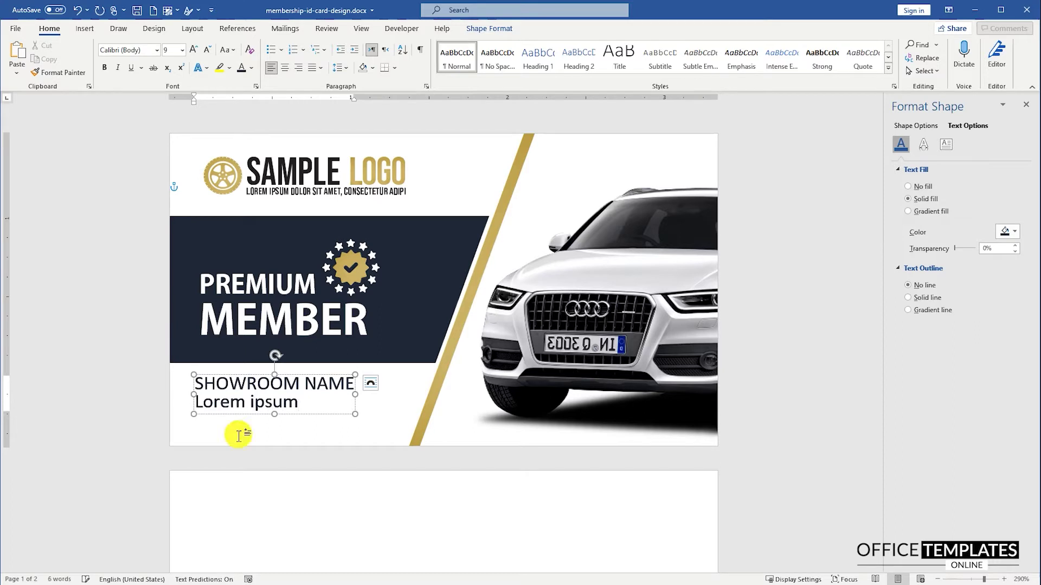
- Set the second line to size 5 and extend it with "dolor sit amet, consectetuer adipiscing elit. Maecenas porttitor."
key("shift+Home")
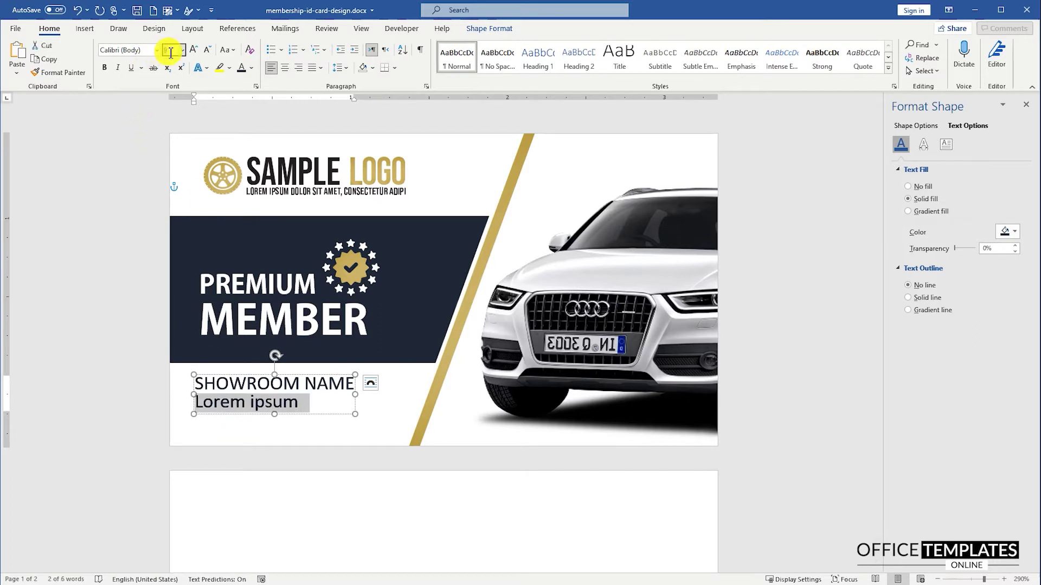
type("5")
key("Return")
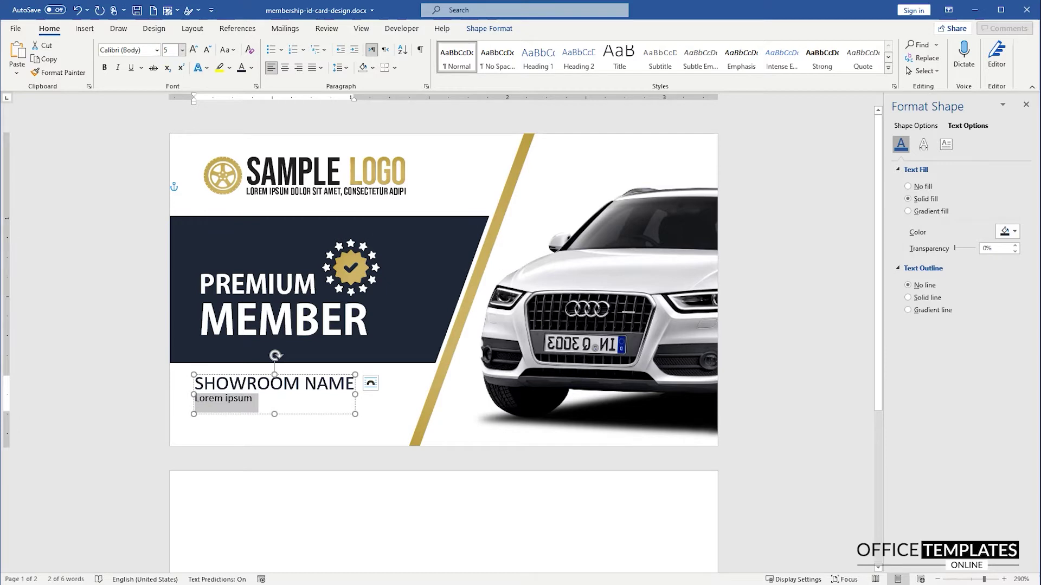
left_click(255, 400)
left_click(370, 384)
type("dolor sit amet, consectetuer adipiscing elit. Maecenas porttitor")
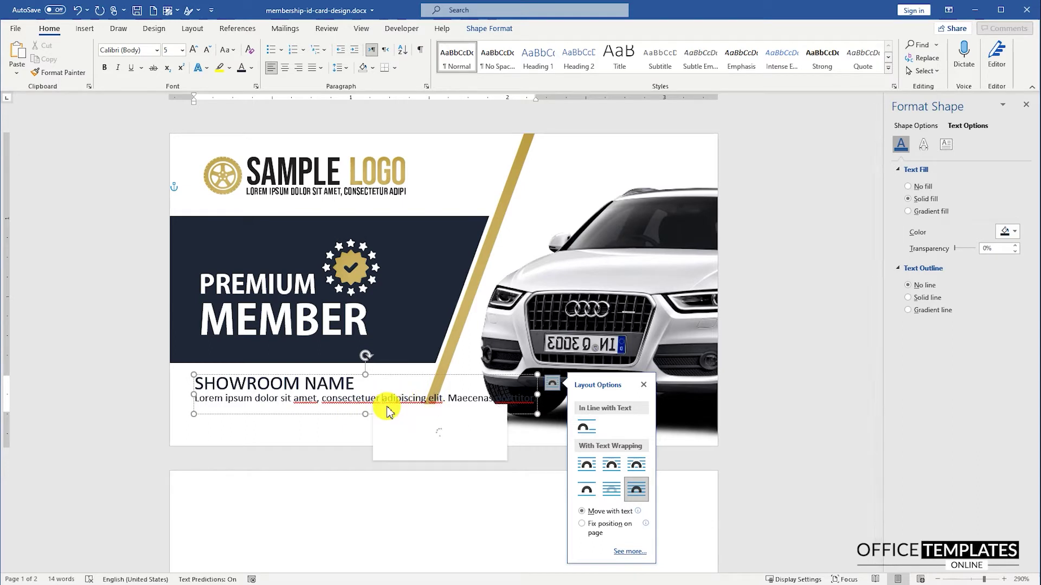
- Narrow the showroom text box so the placeholder sentence wraps onto two lines and set that sentence's line spacing to 1.15
left_click_drag(537, 394, 381, 395)
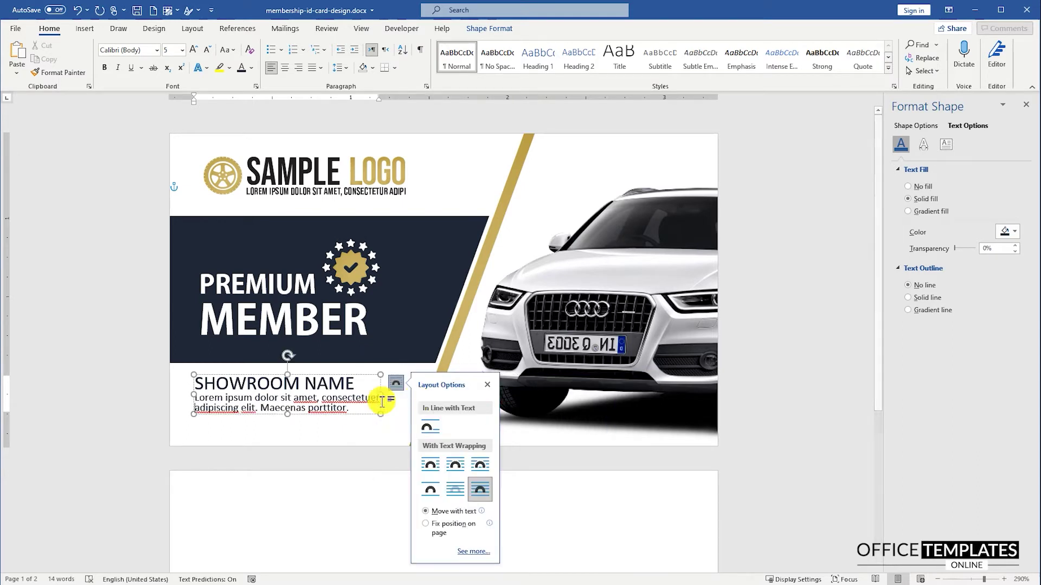
left_click_drag(359, 408, 198, 396)
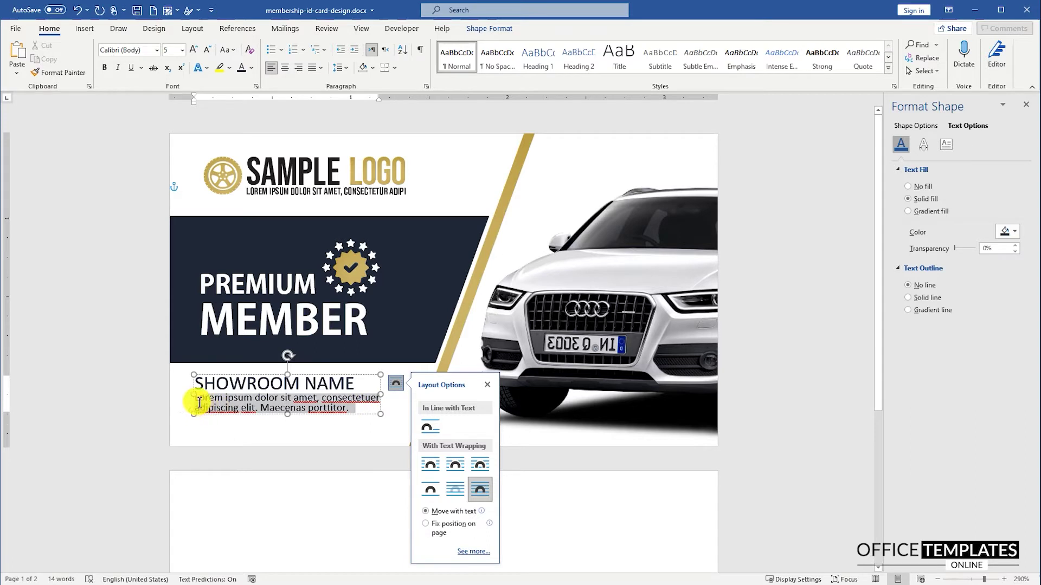
left_click(347, 69)
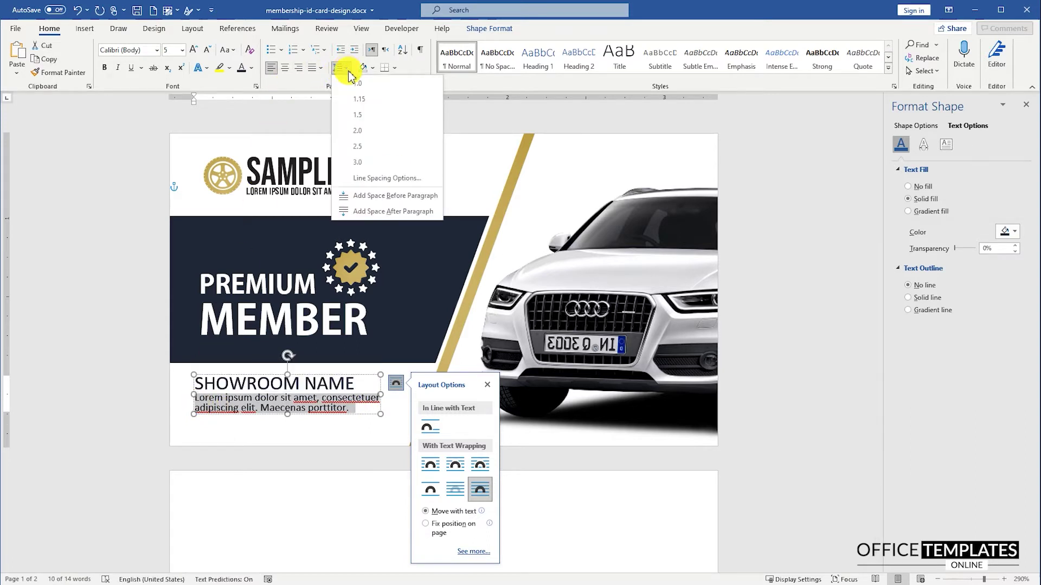
left_click(363, 101)
- Widen the showroom text box slightly and nudge it a little down and to the right
left_click(289, 423)
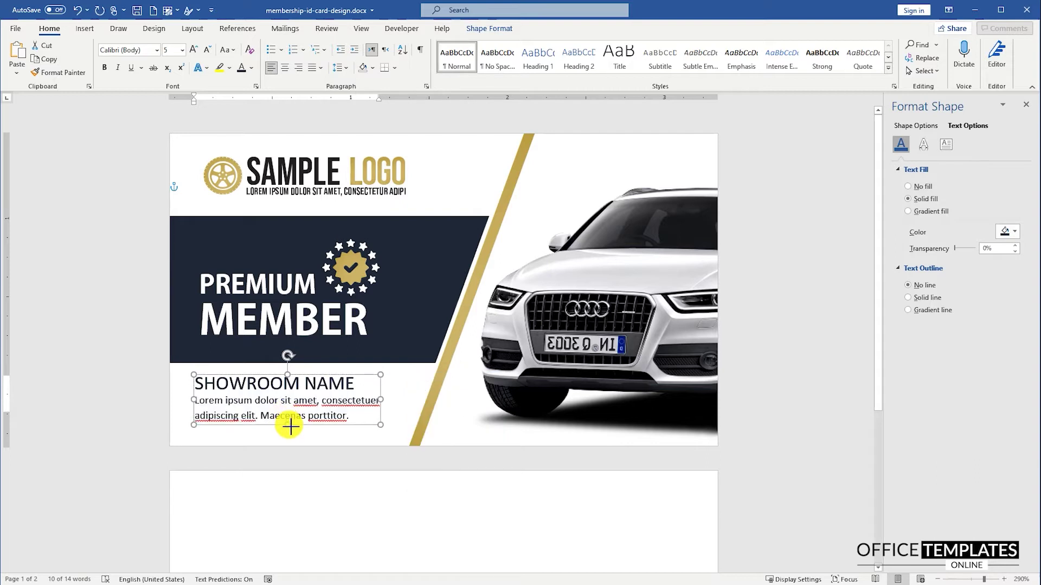
left_click_drag(381, 400, 399, 403)
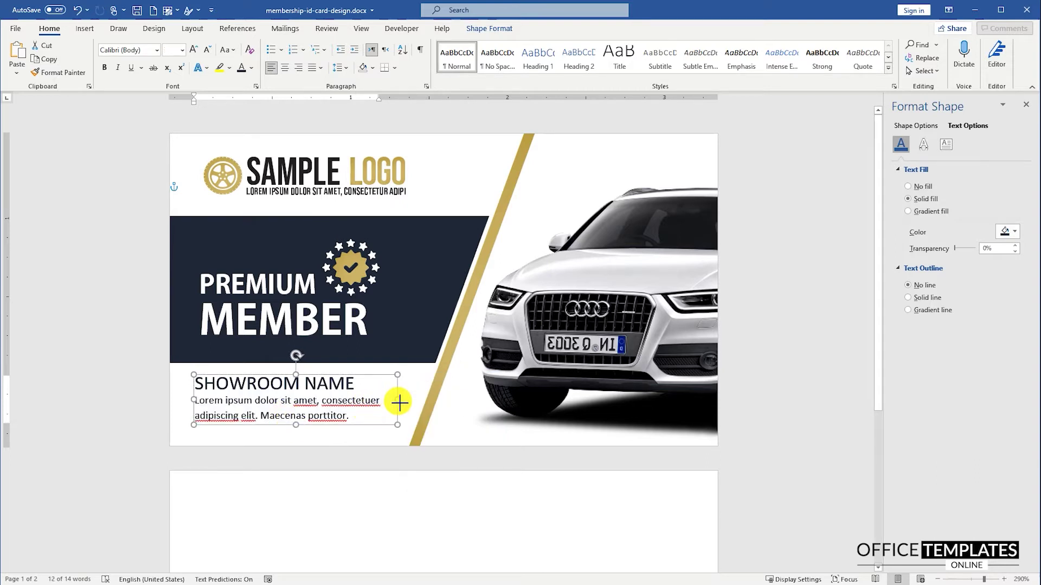
left_click_drag(352, 376, 355, 379)
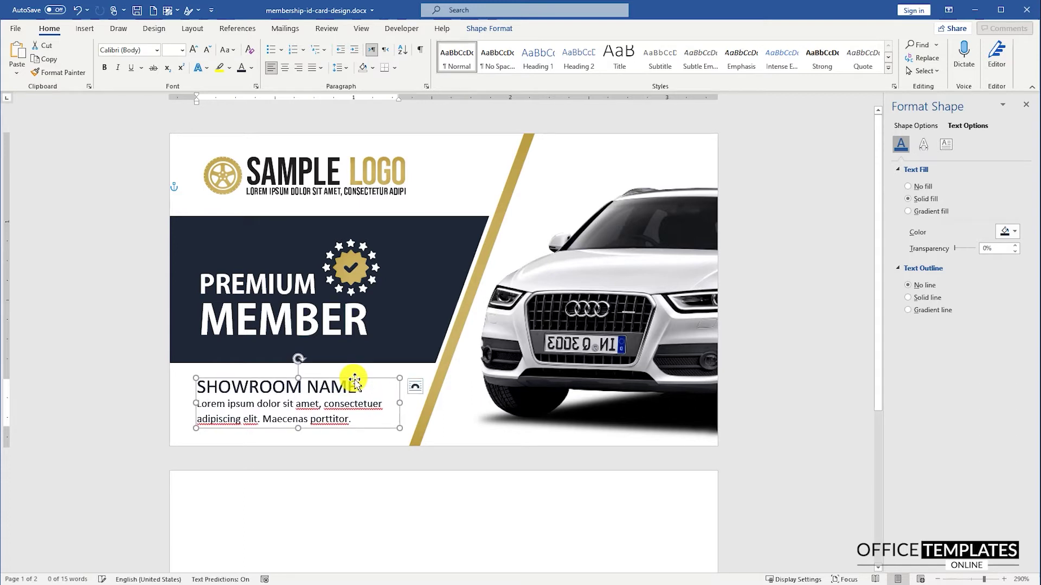
- Left-align the logo, the PREMIUM MEMBER group and the showroom text box, and shift all three slightly right
left_click(282, 283, "shift")
left_click(259, 172, "shift")
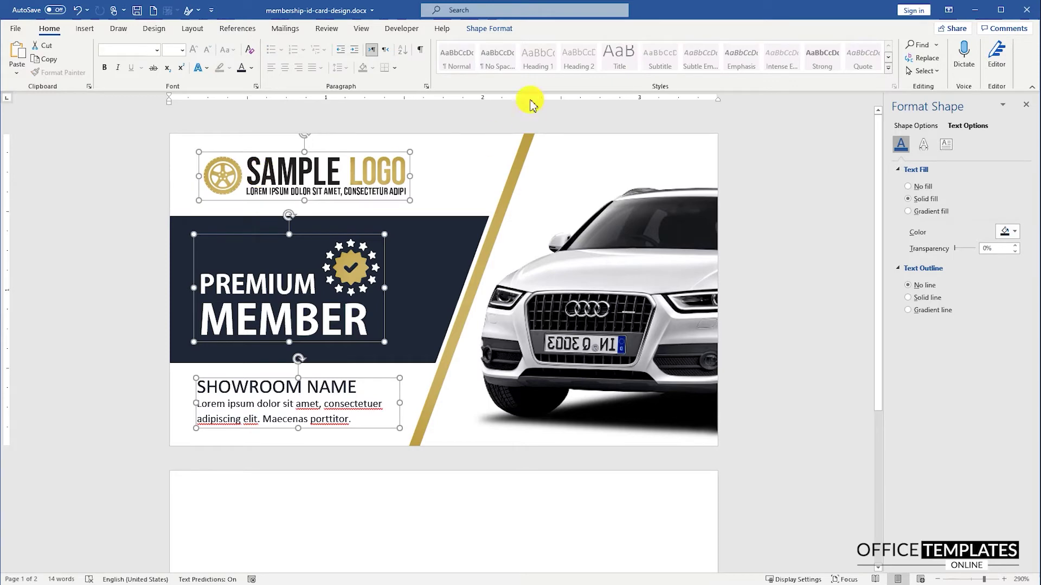
left_click(492, 29)
left_click(844, 77)
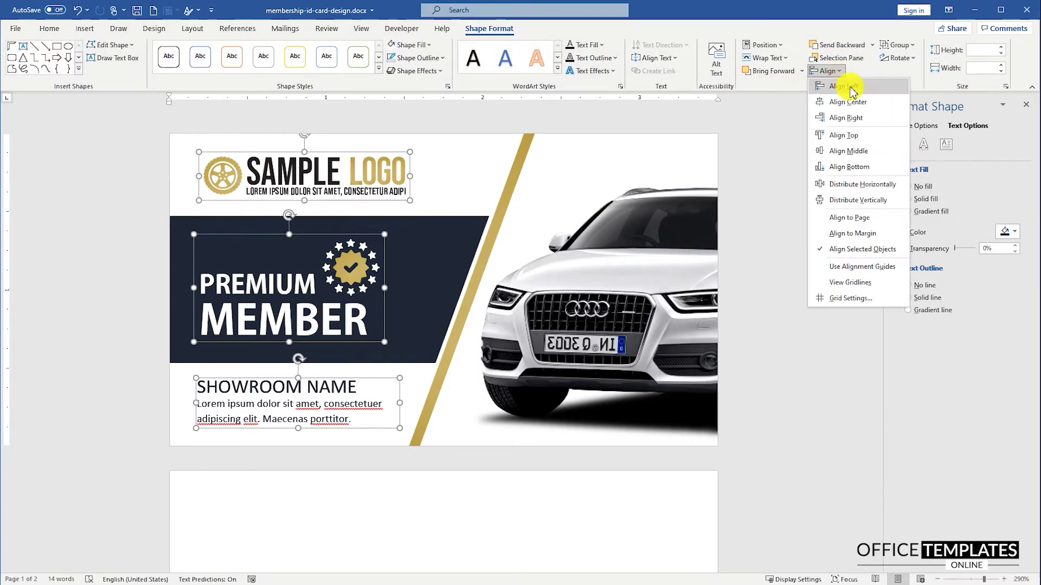
left_click(849, 95)
left_click_drag(353, 264, 360, 264)
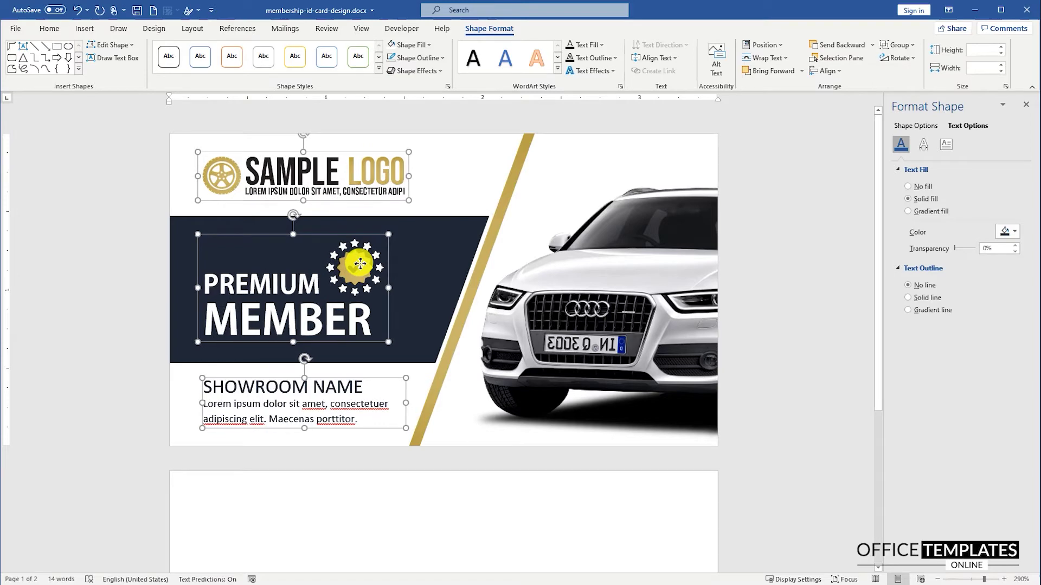
- Draw a rectangle about 3.27 inches wide and 1.74 inches high on the blank second page
scroll(361, 266, "down", 8)
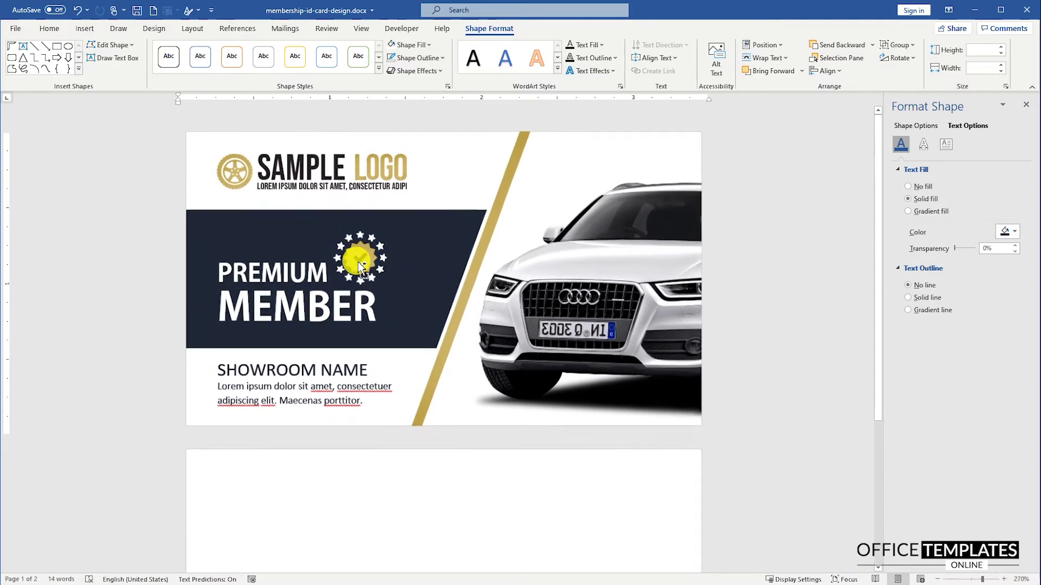
scroll(357, 259, "down", 3)
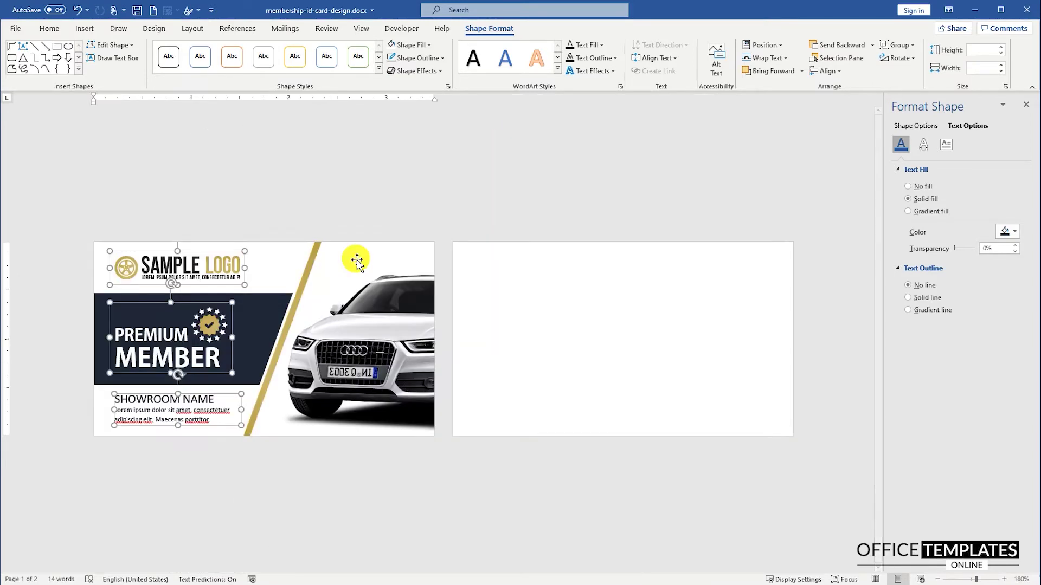
left_click(472, 304)
left_click(85, 29)
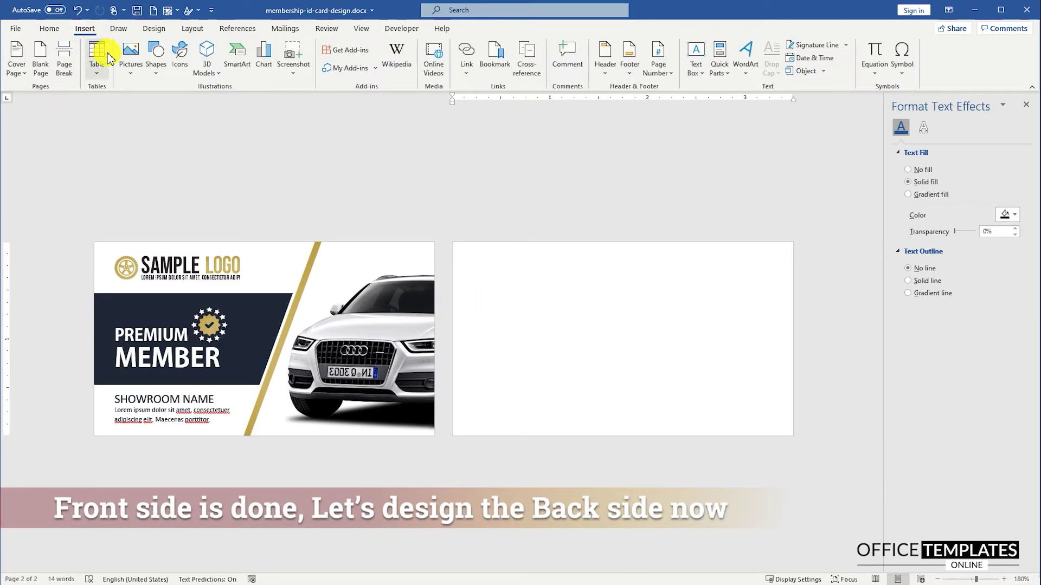
left_click(155, 60)
left_click(196, 102)
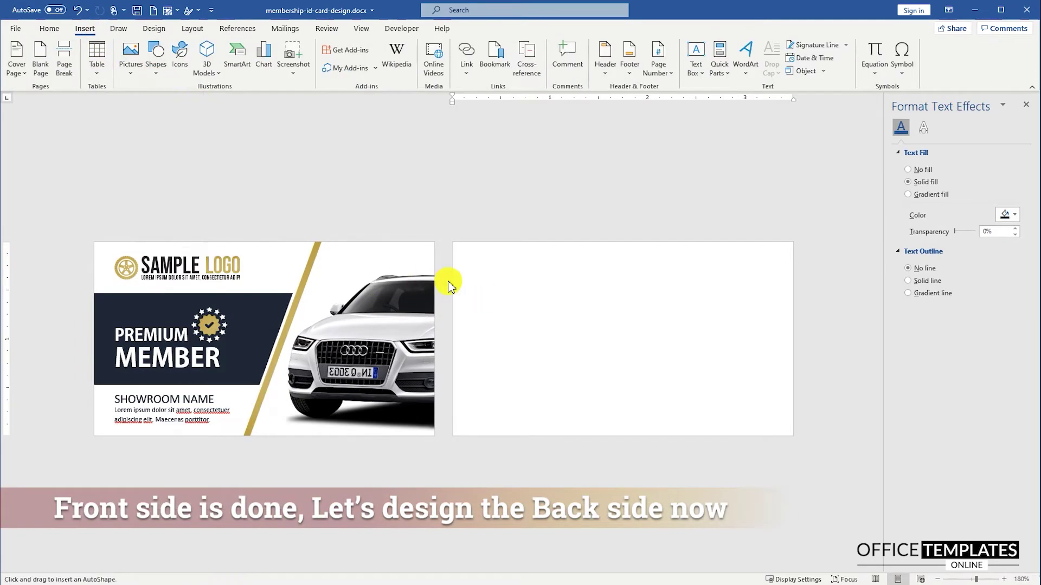
left_click_drag(463, 251, 782, 420)
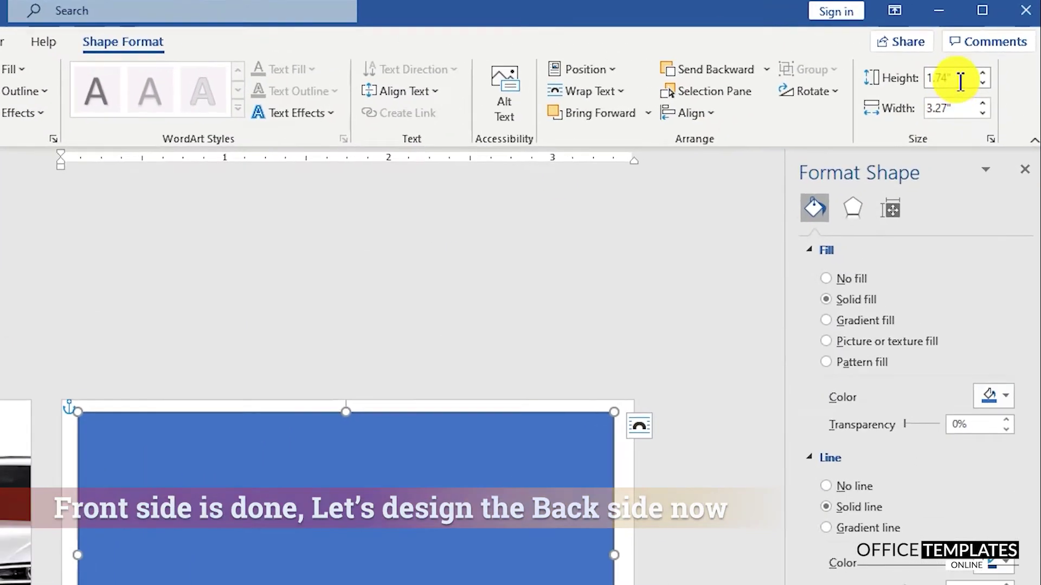
- Set the rectangle's height to 2 inches and its width to 3.5 inches
left_click(989, 50)
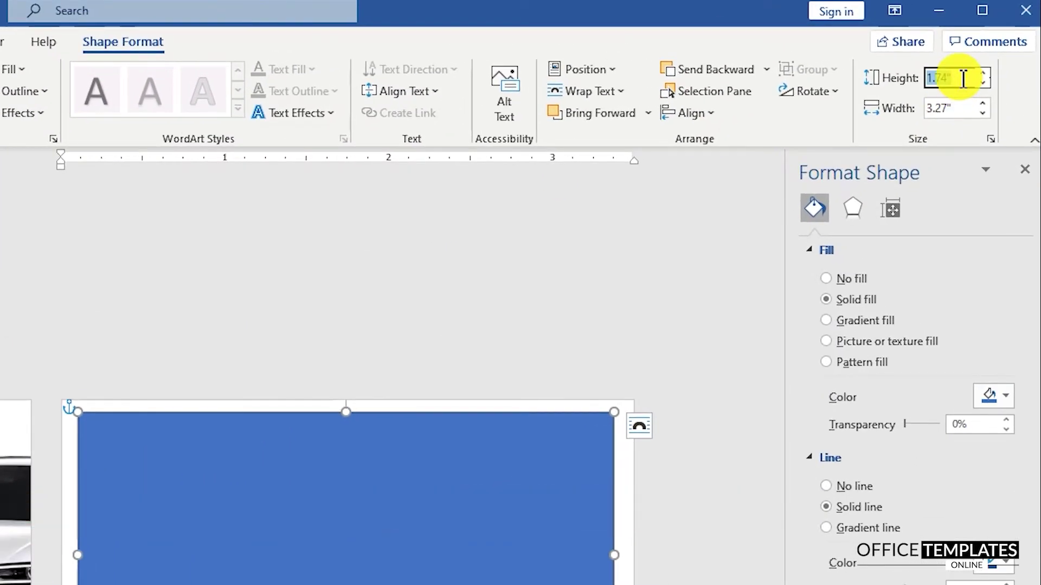
type("2")
key("Tab")
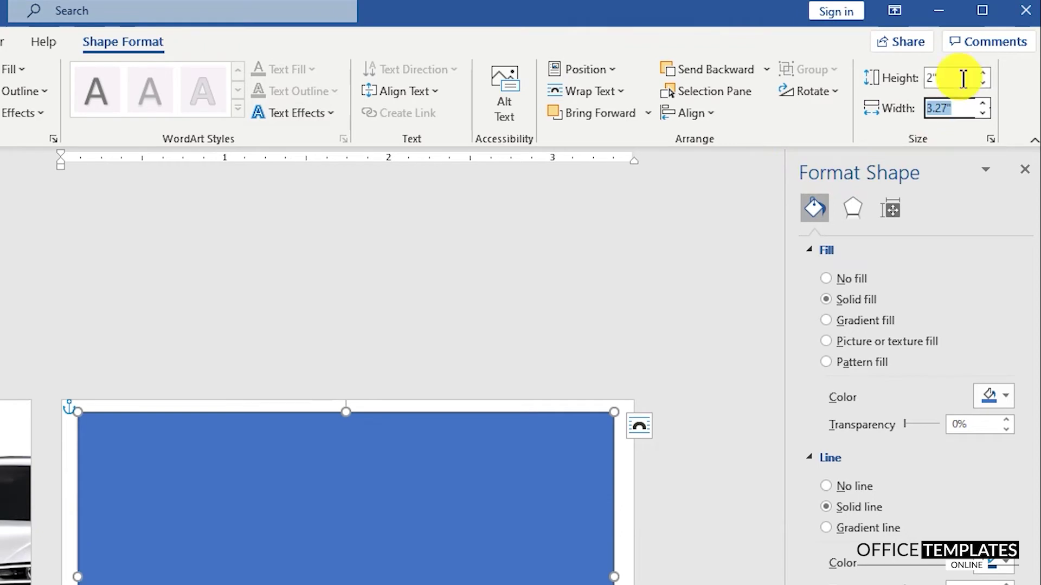
type("3.5")
key("Return")
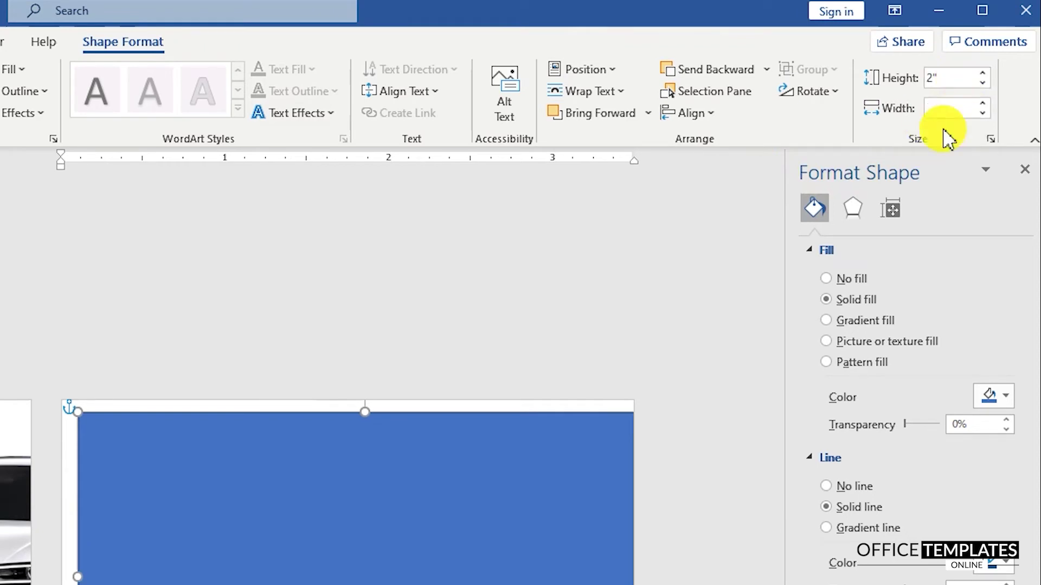
- Align the rectangle to the horizontal center and vertical middle of the second page so it covers the card
left_click(720, 120)
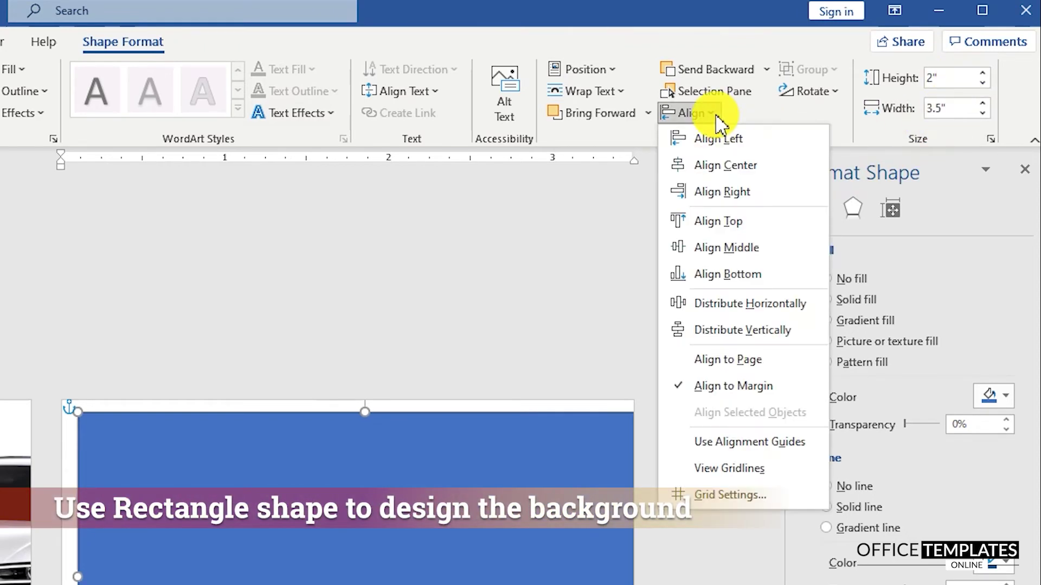
left_click(735, 166)
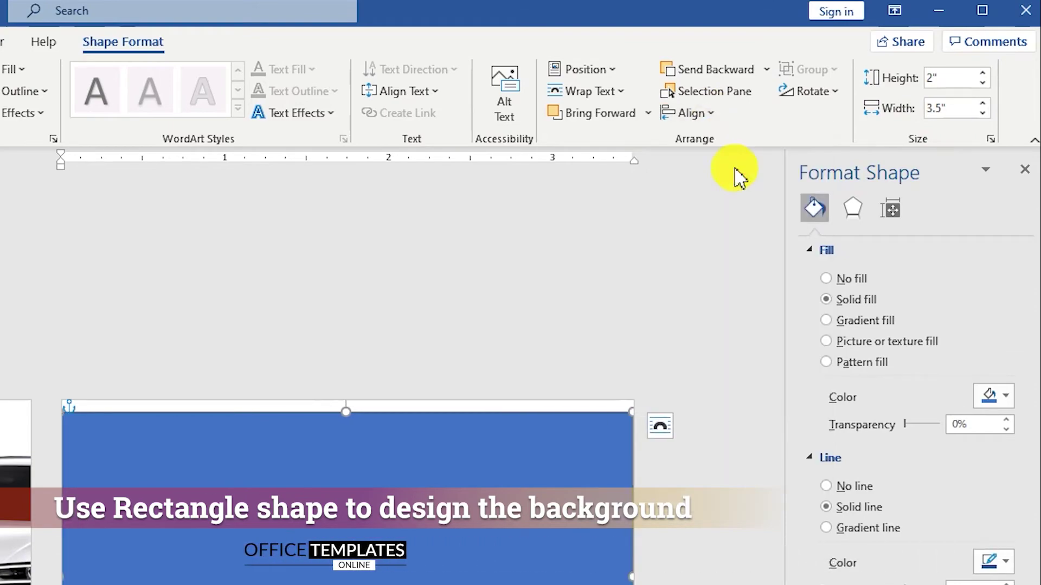
left_click(704, 114)
left_click(730, 246)
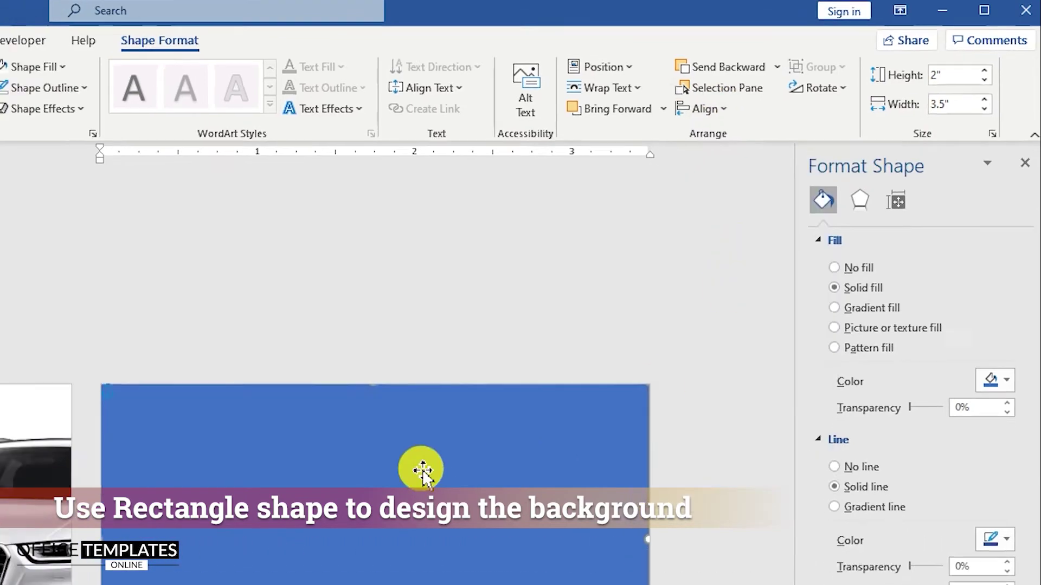
- Remove the background rectangle's outline and give it a gold radial gradient fill
right_click(620, 290)
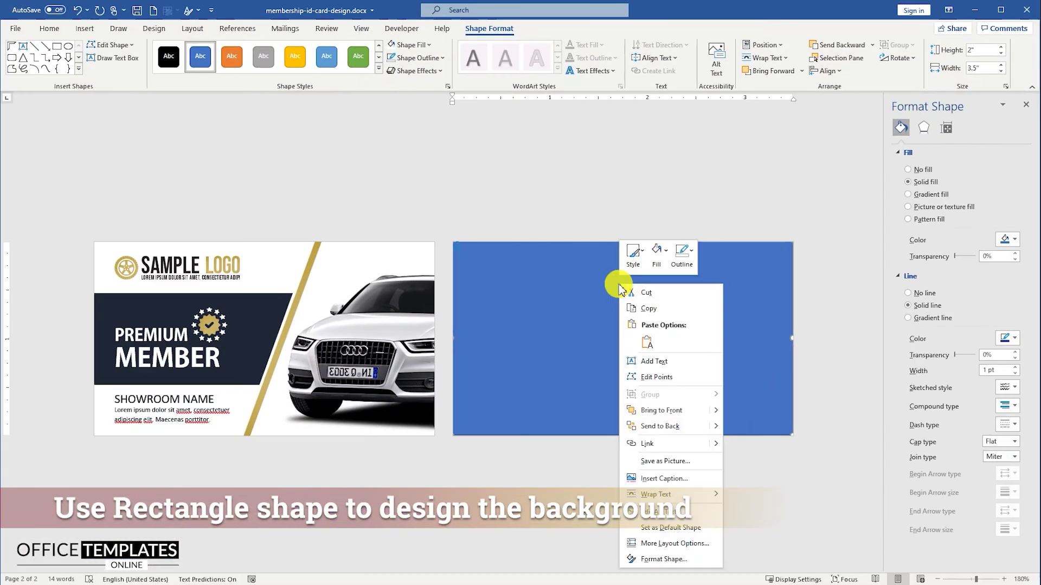
left_click(681, 255)
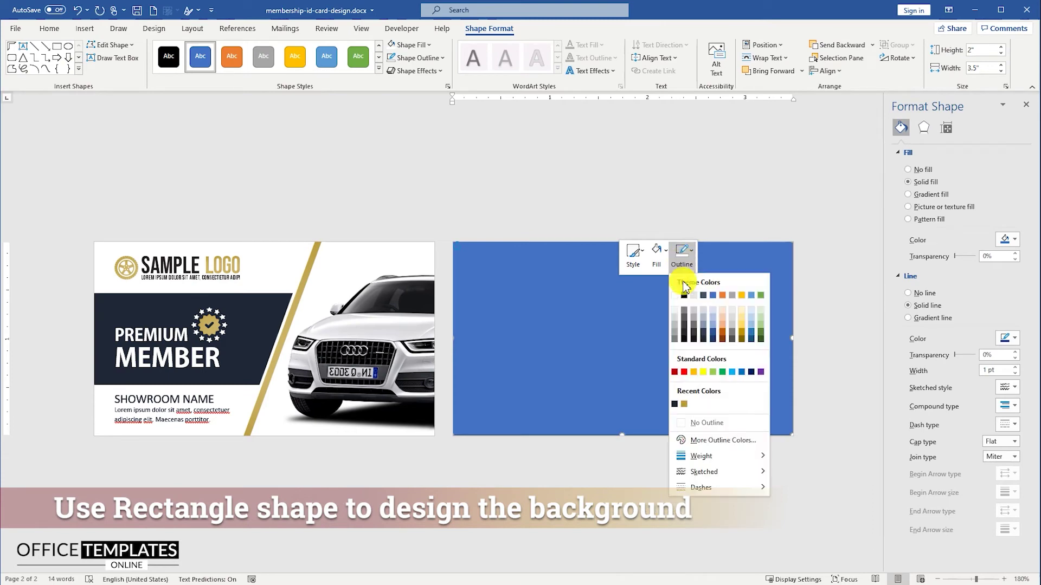
left_click(707, 425)
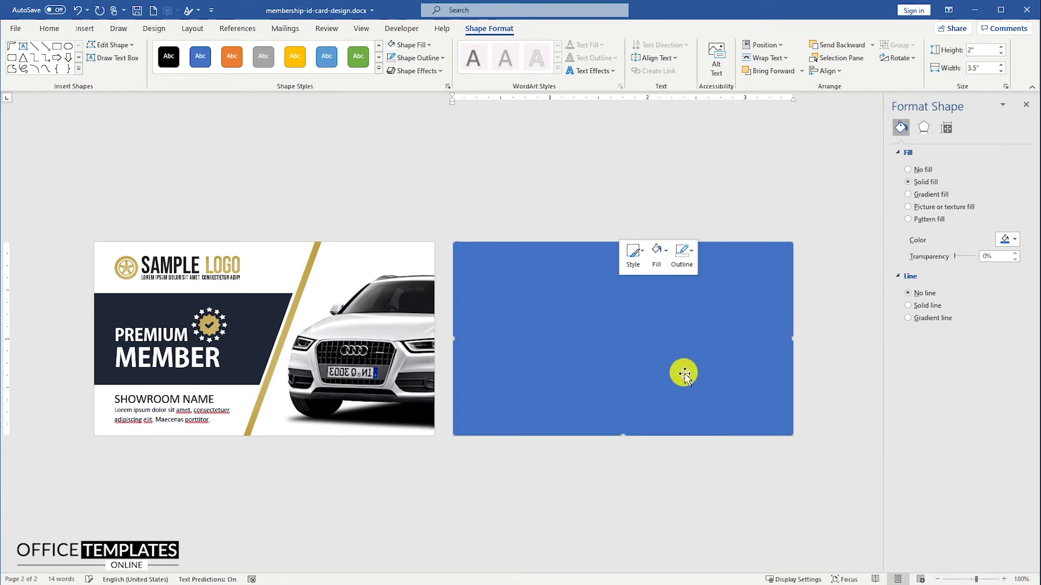
right_click(632, 295)
left_click(693, 568)
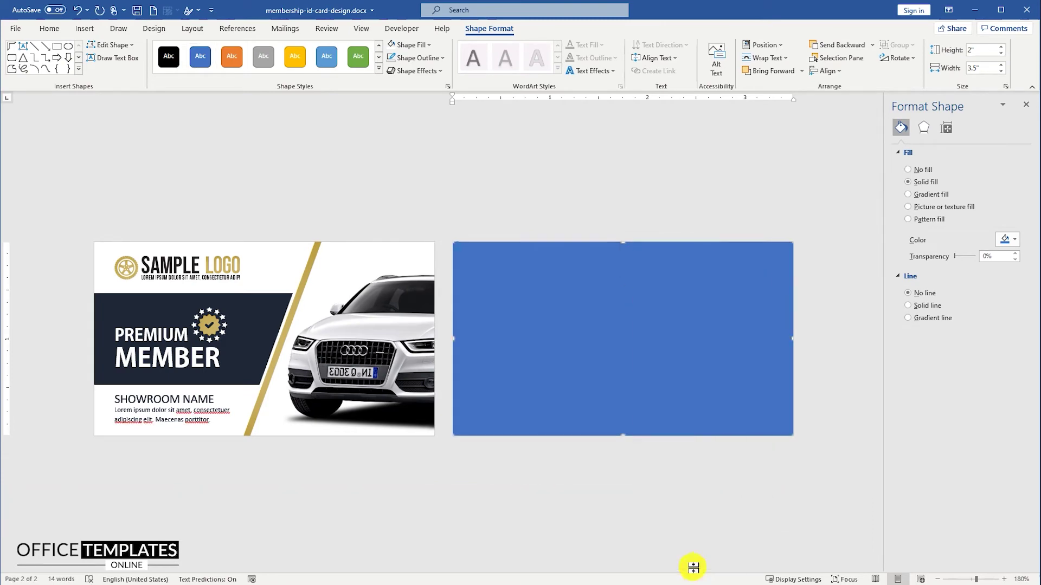
left_click(924, 196)
left_click(623, 476)
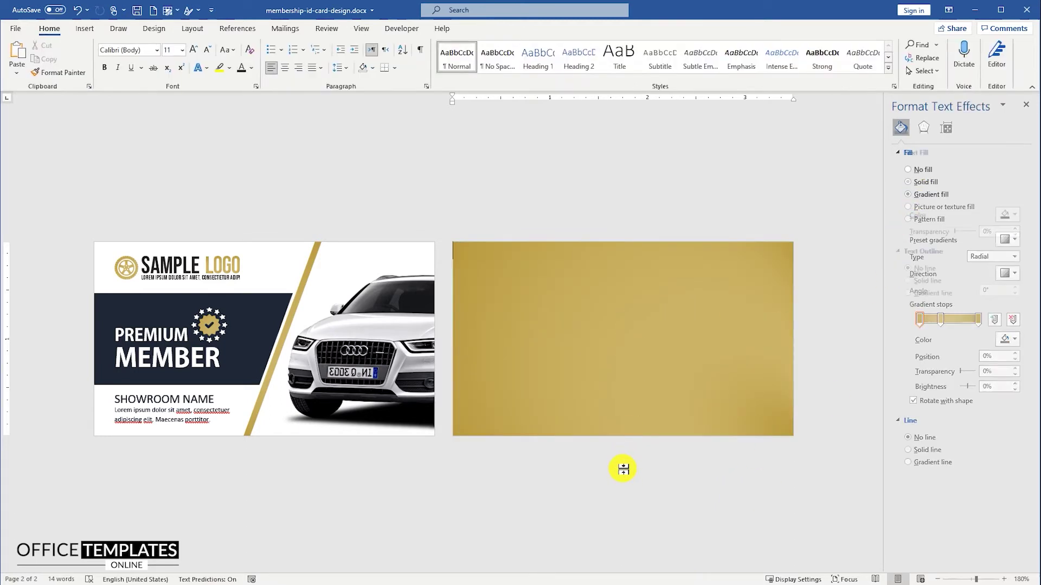
- Copy the dark navy band from the front side onto the gold background and set the copy's height to 0.49 inches
left_click(259, 314)
left_click_drag(259, 317, 628, 300)
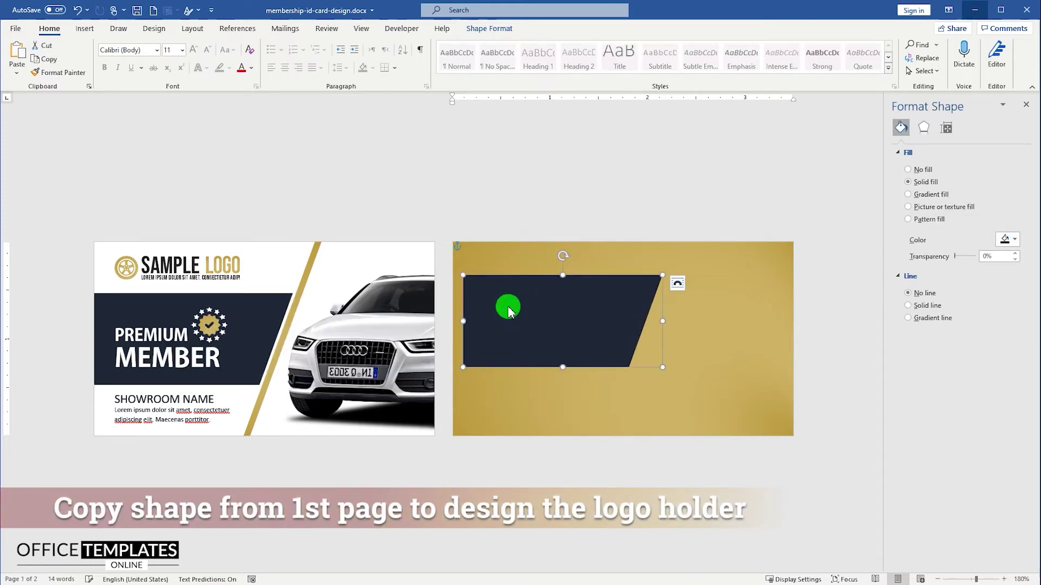
left_click(491, 30)
left_click(989, 52)
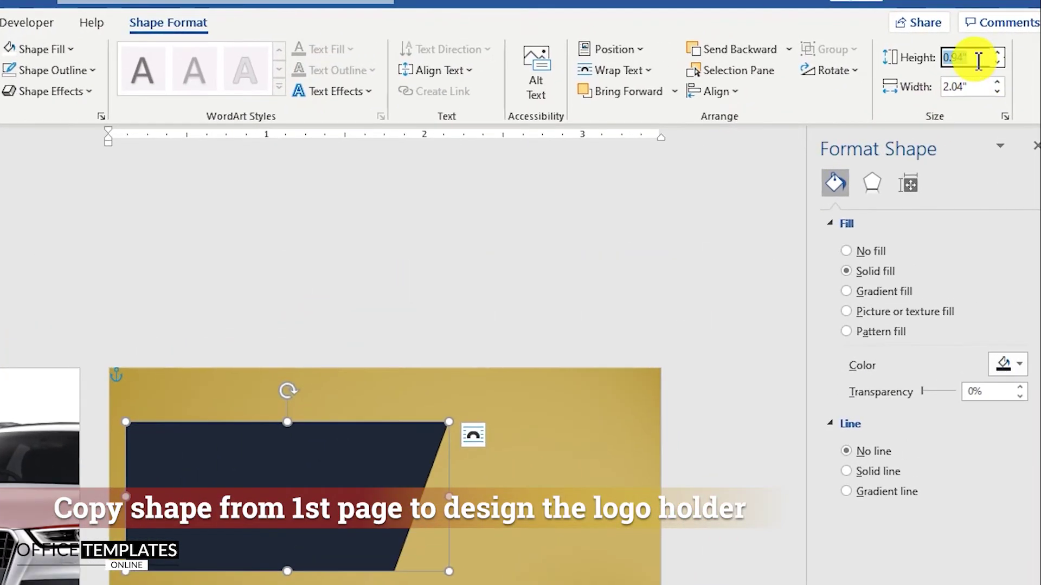
type("0.")
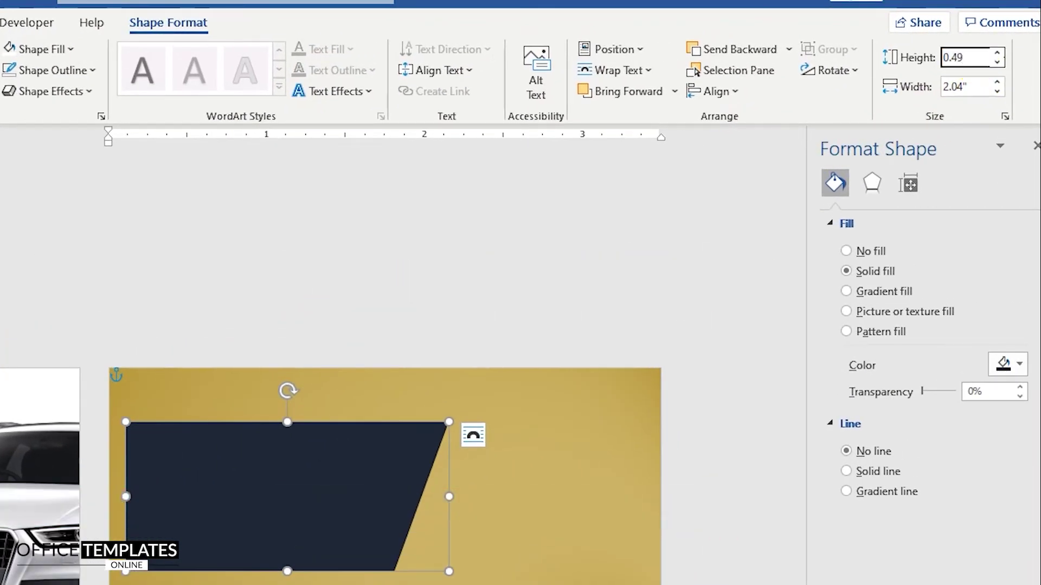
type("49")
key("Return")
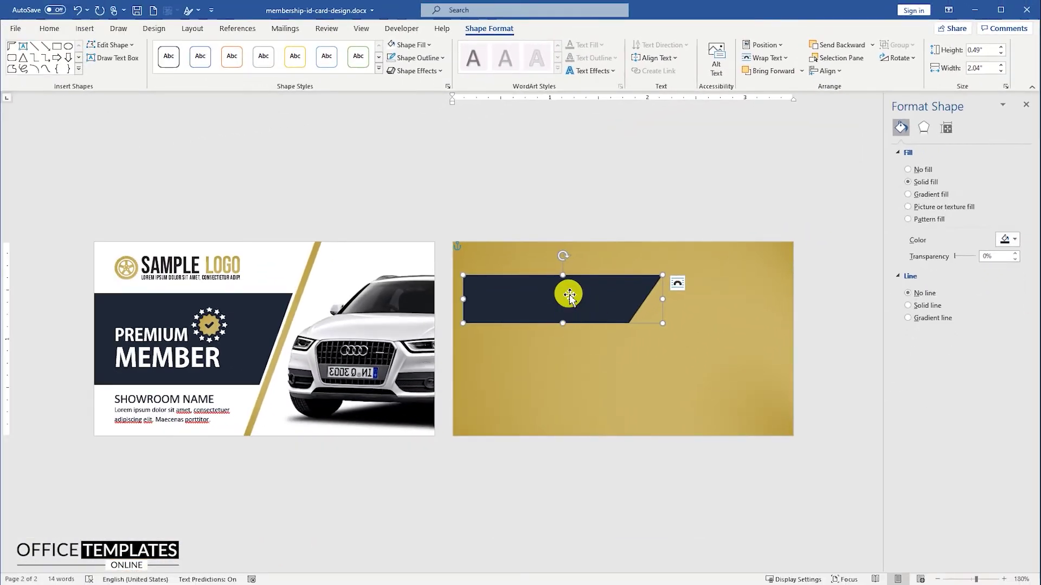
- Edit the copied navy band's points, moving its lower slanted corner slightly outward to make the slant steeper
scroll(571, 296, "up", 11, "ctrl")
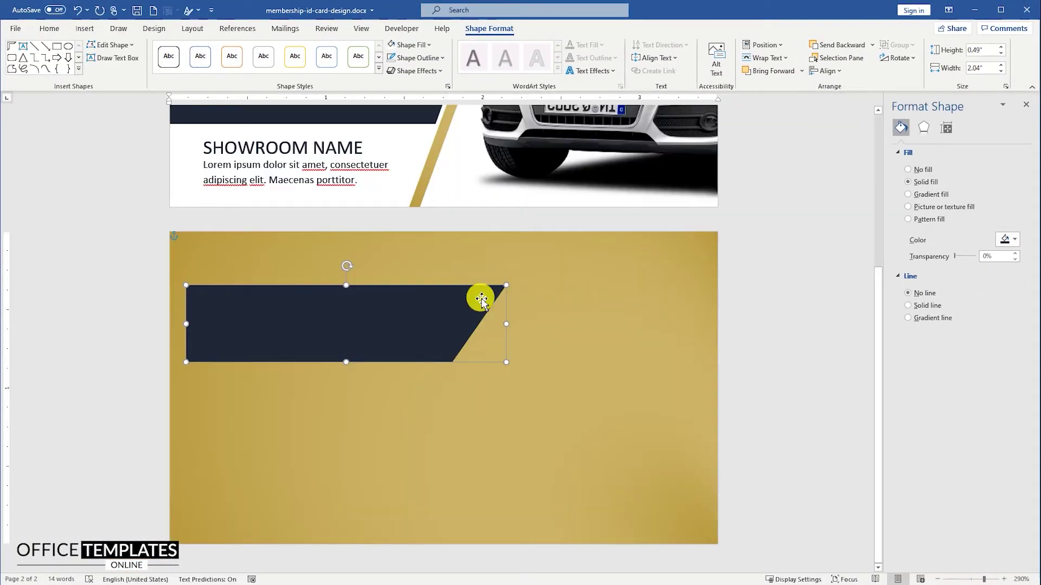
right_click(434, 304)
left_click(470, 395)
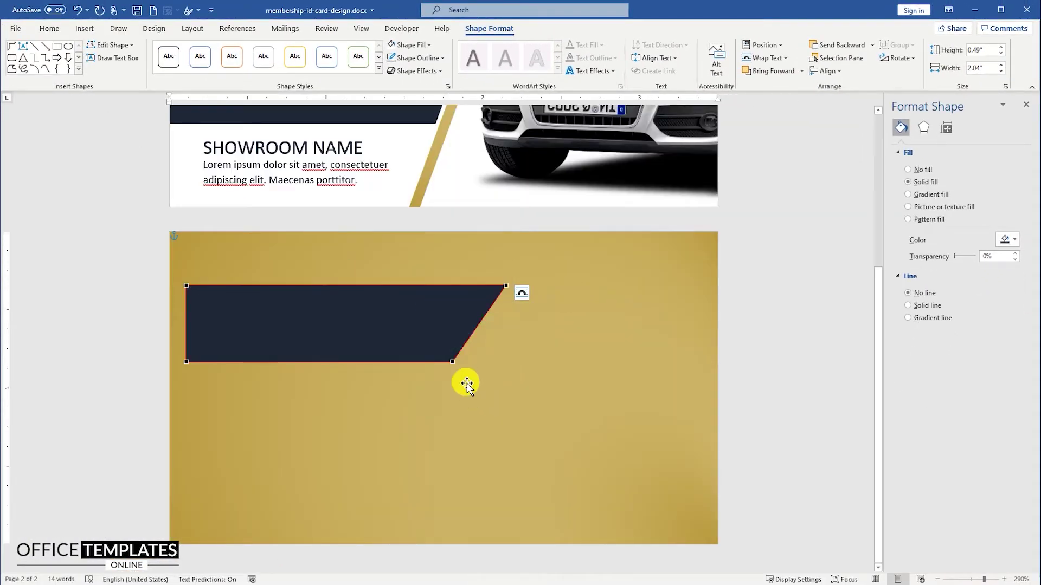
left_click_drag(454, 362, 466, 362)
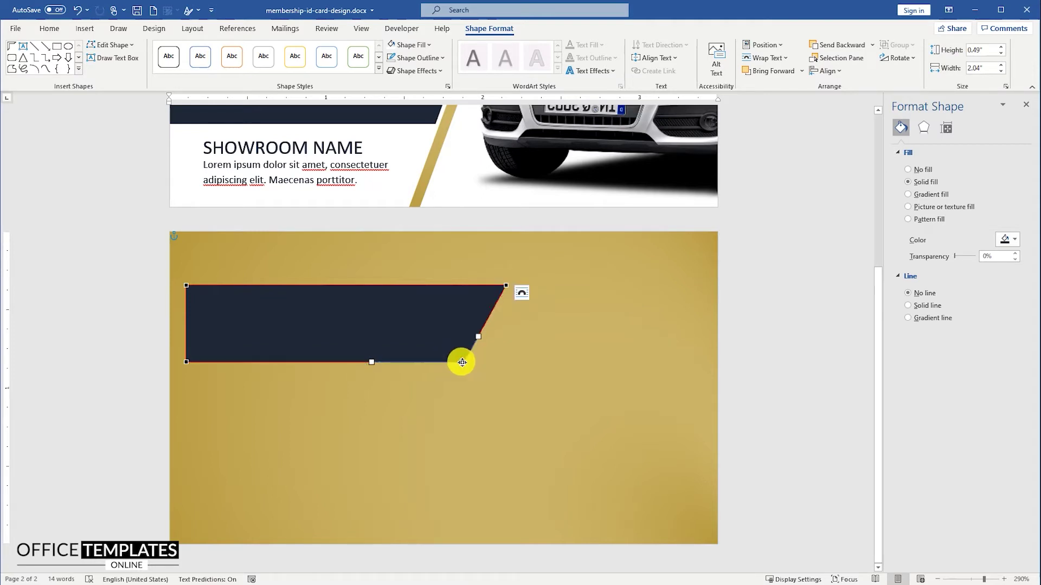
- Fill the copied band white and place it flush with the card's left edge, close to the top
right_click(422, 321)
left_click(459, 341)
left_click(453, 382)
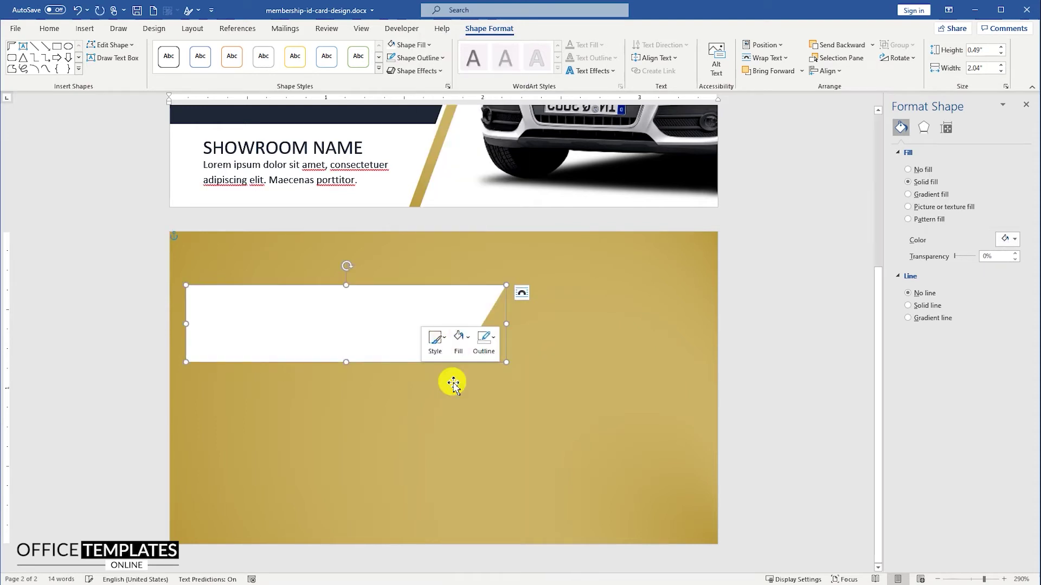
left_click(842, 71)
left_click(843, 99)
left_click_drag(372, 313, 362, 291)
left_click(755, 339)
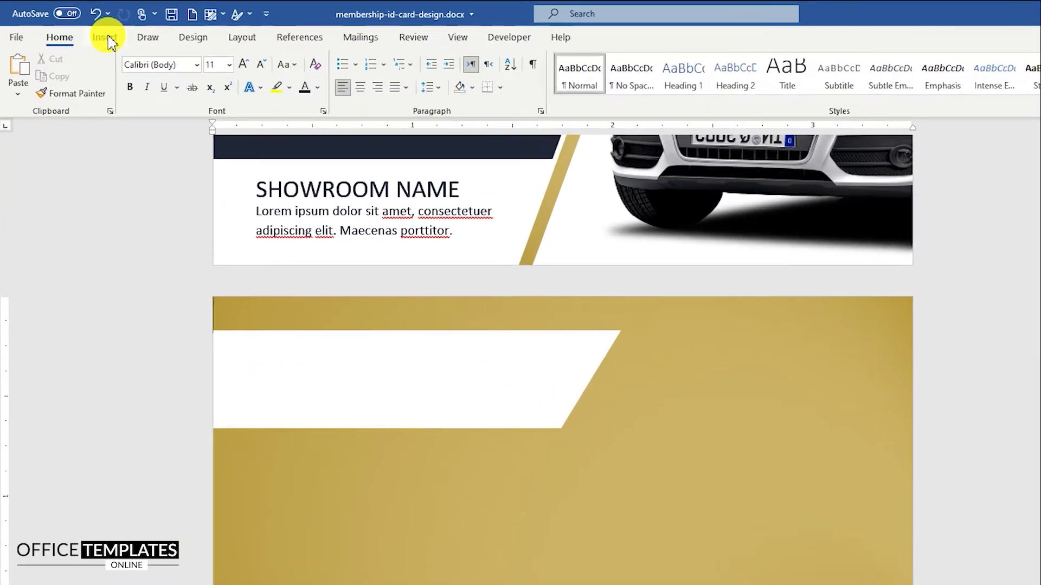
- Draw an open freeform border about 3.23 x 1.74 inches inside the card's edges, running from beside the white shape's slant around to just below it
left_click(86, 30)
left_click(152, 69)
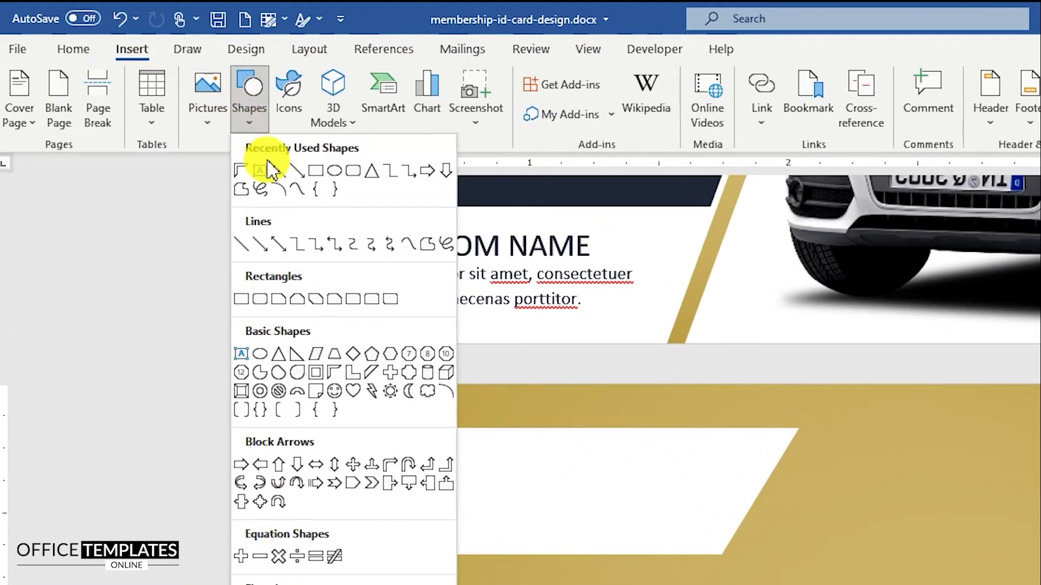
left_click(426, 249)
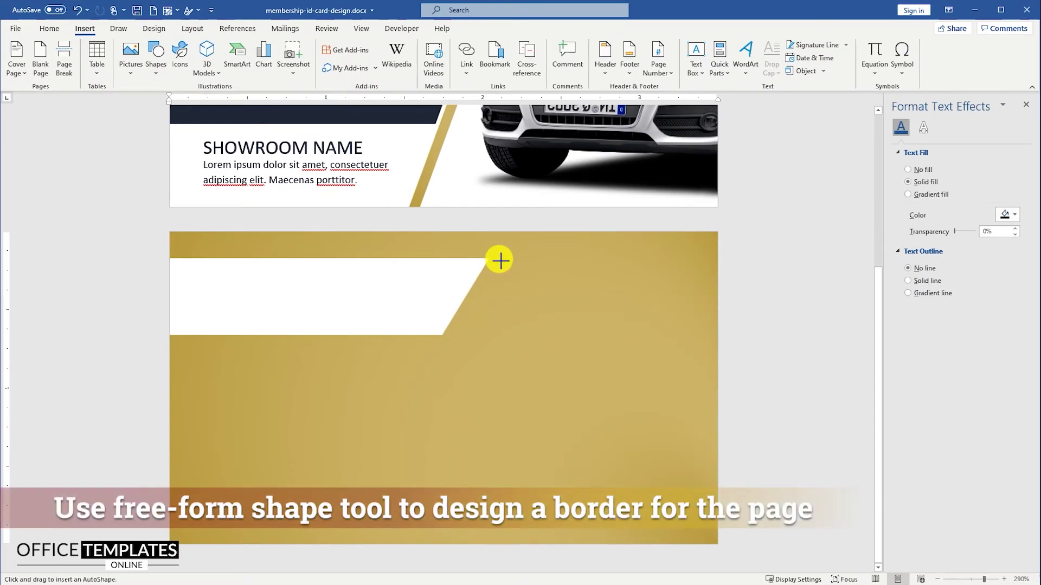
left_click(499, 260)
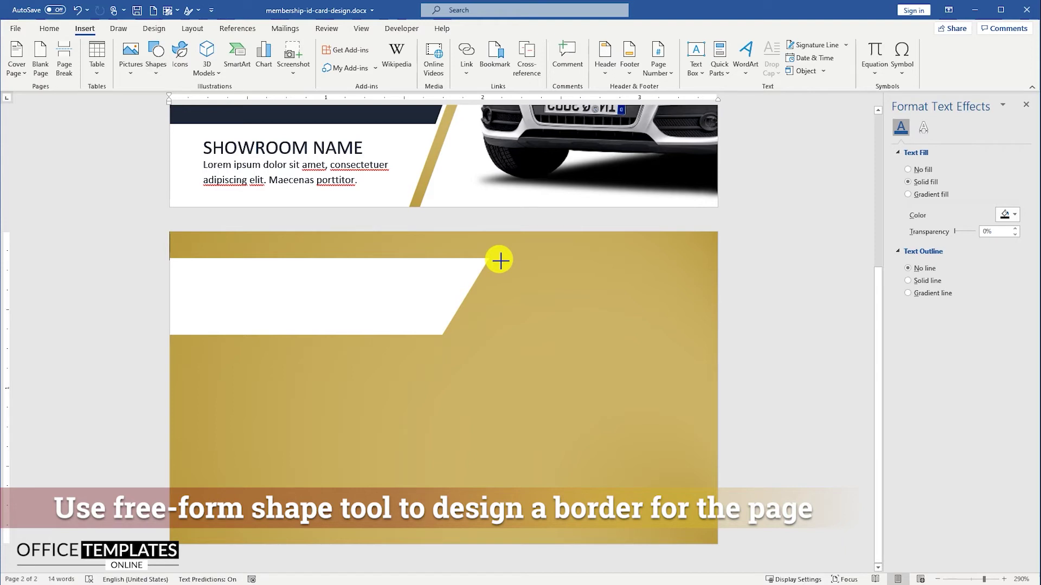
left_click(694, 261)
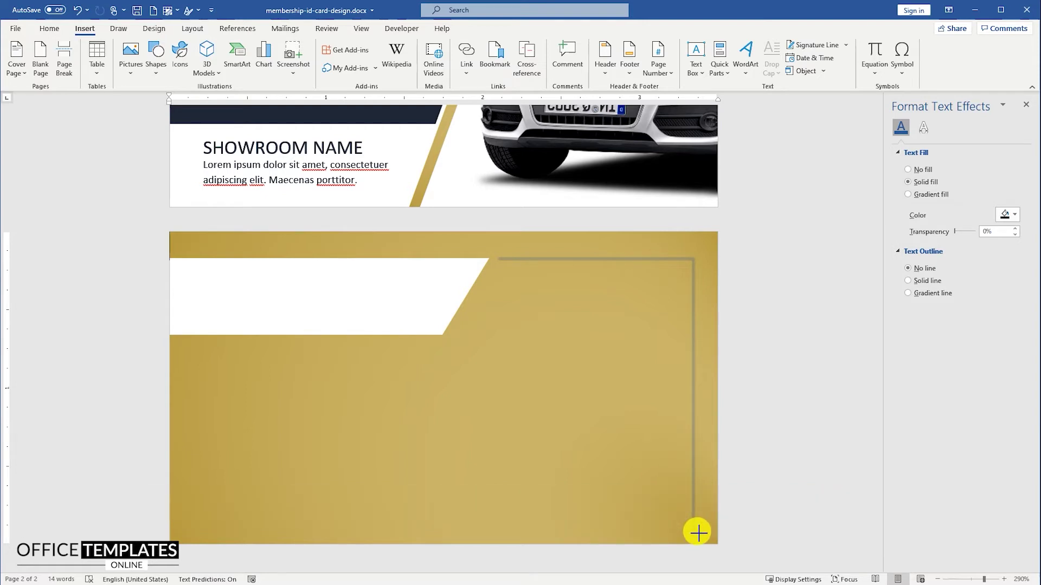
left_click(693, 531)
left_click(188, 531)
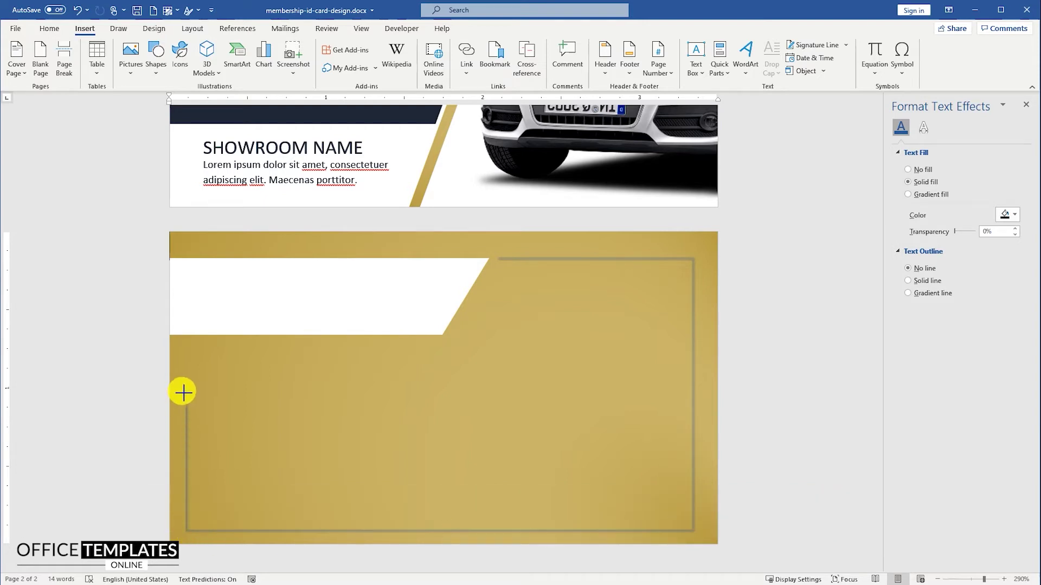
left_click(188, 348)
key("Escape")
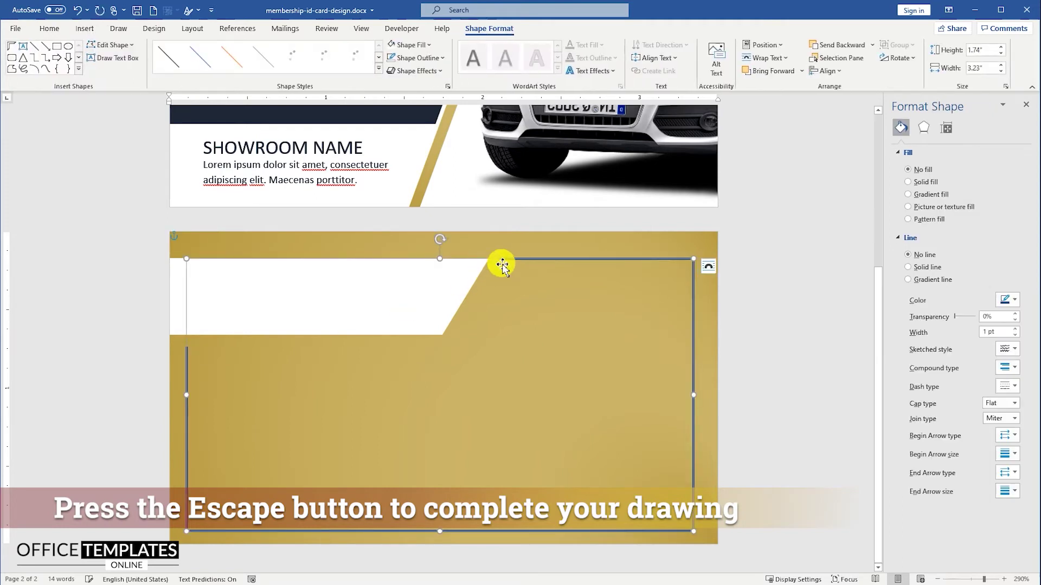
- Give the freeform border a white outline and align it to the horizontal center and vertical middle of the page
right_click(546, 260)
left_click(608, 227)
left_click(603, 272)
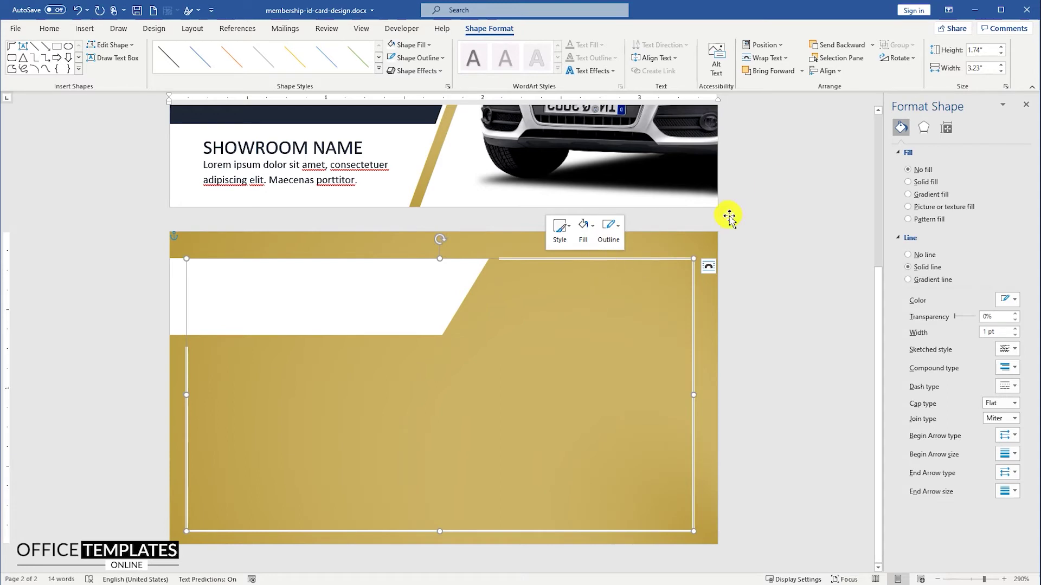
left_click(828, 71)
left_click(855, 97)
left_click(828, 71)
left_click(851, 148)
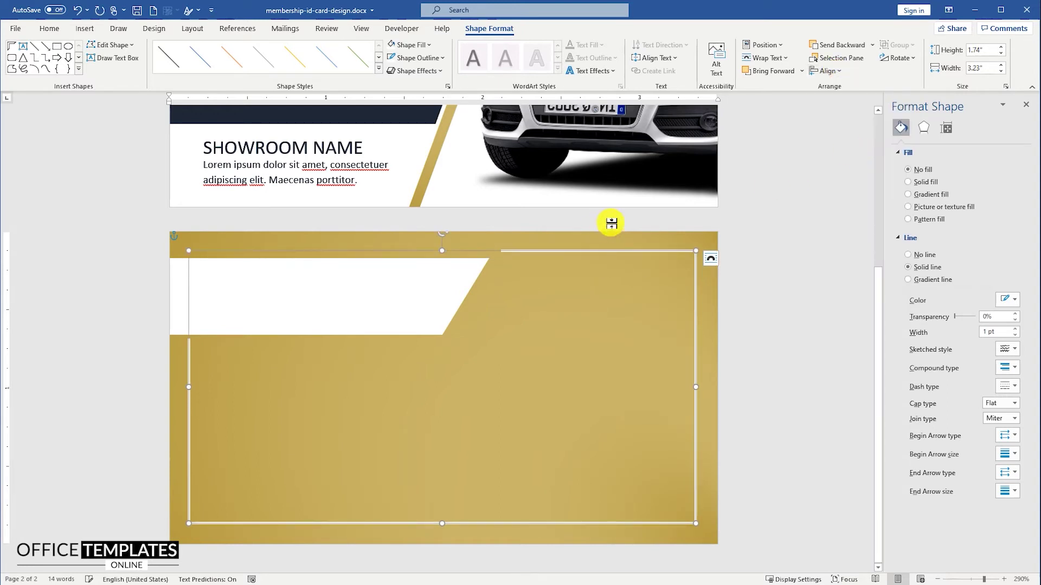
- Align the top of the white logo holder with the top of the border
left_click(444, 278, "shift")
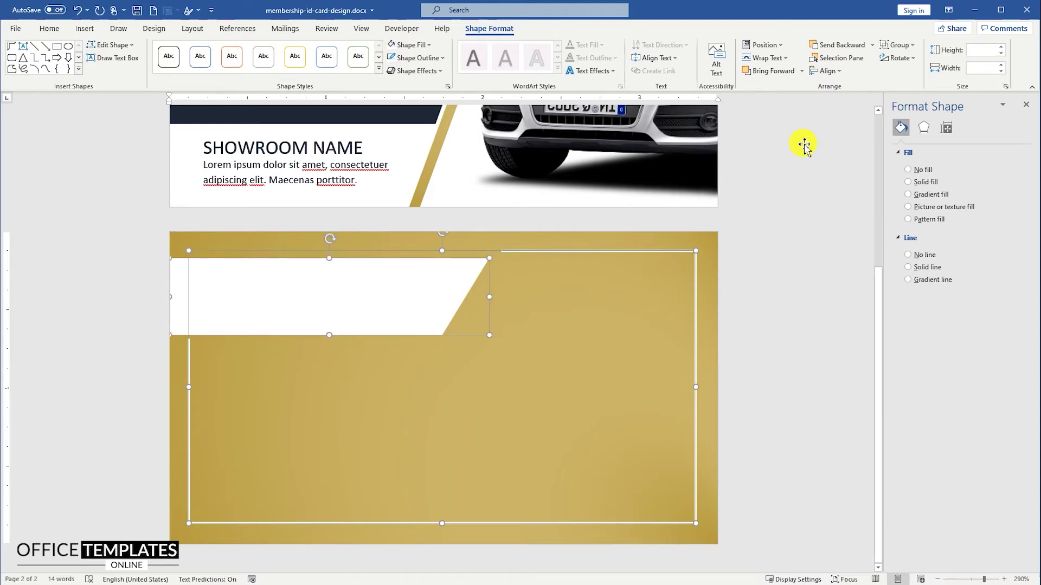
left_click(827, 70)
left_click(853, 134)
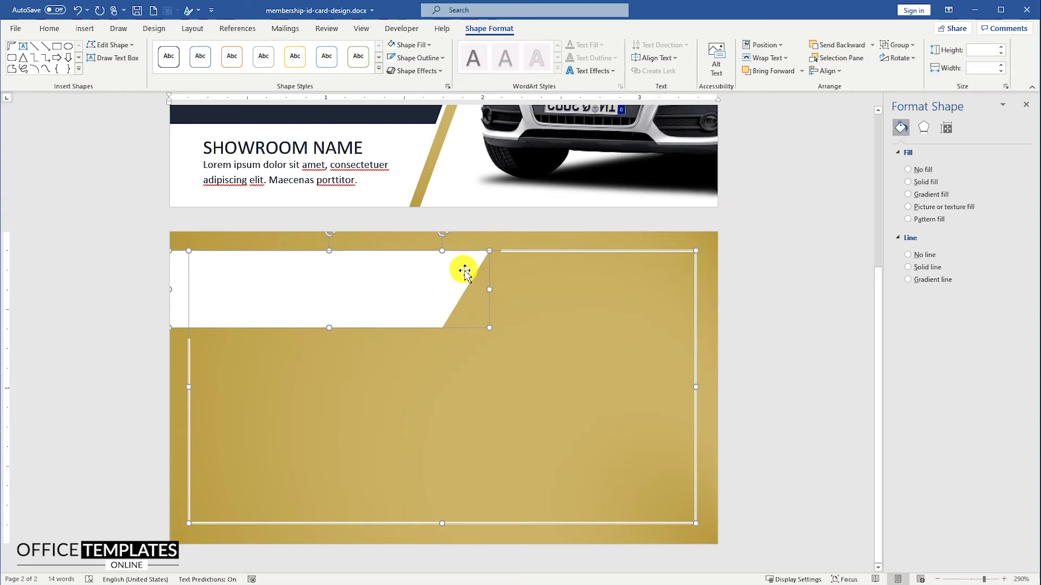
left_click(752, 298)
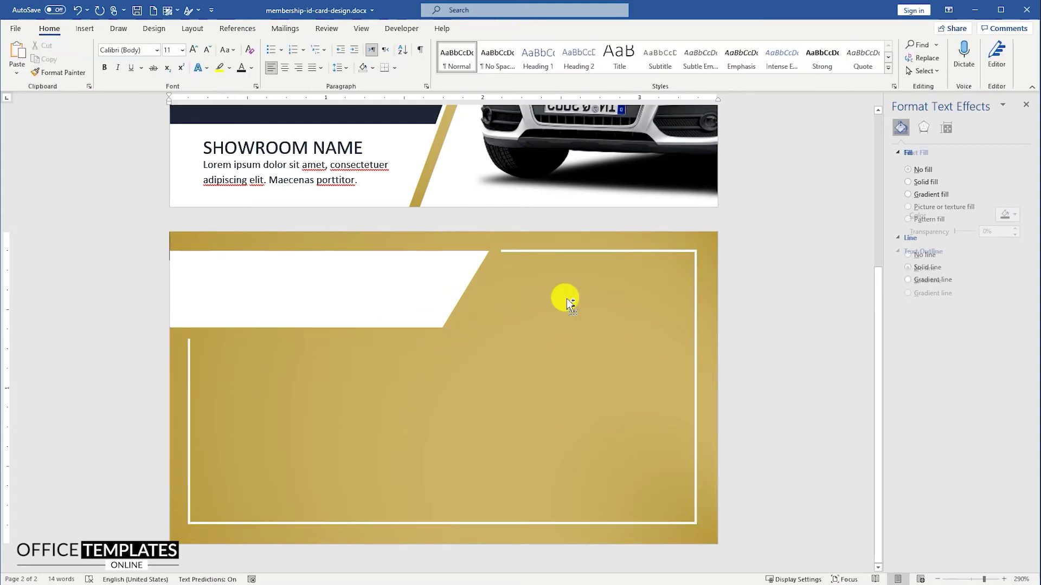
- Copy the sample logo from the front side onto the white holder on the back and adjust its position there
scroll(567, 298, "down", 4, "ctrl")
scroll(567, 298, "up", 3)
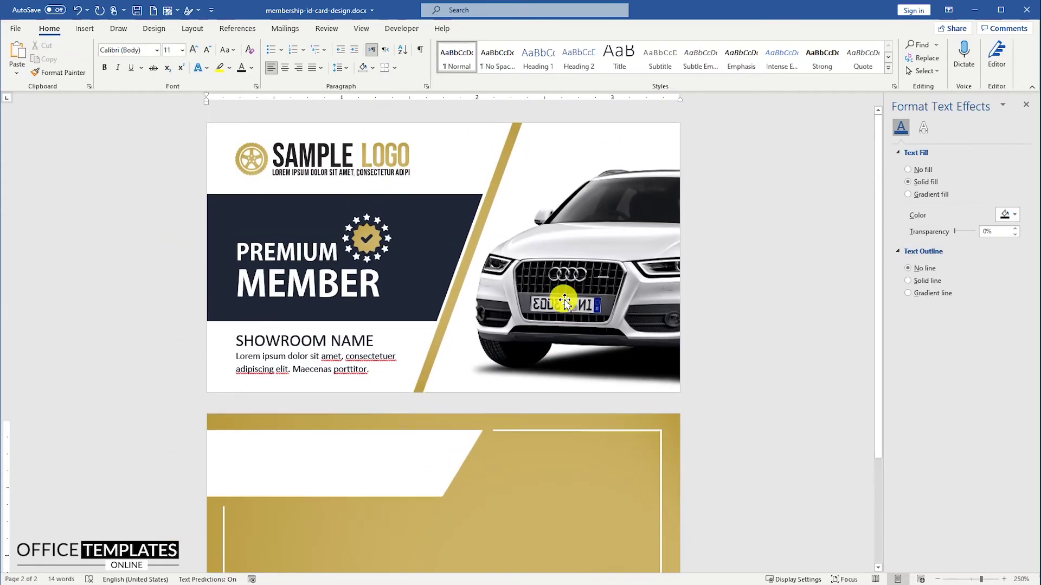
left_click(386, 165)
left_click(388, 164)
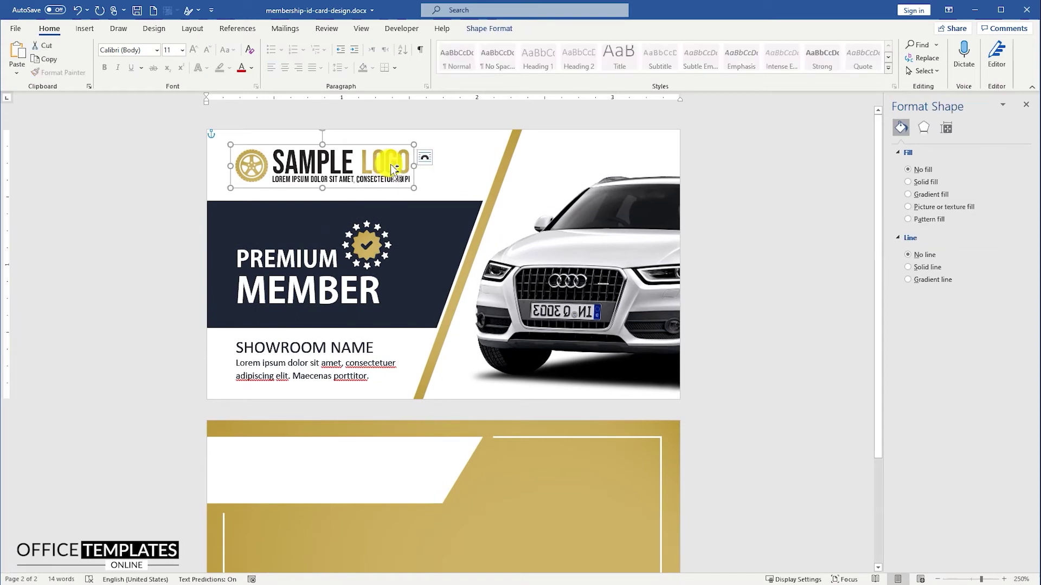
left_click_drag(394, 167, 372, 446, "ctrl")
left_click(351, 478)
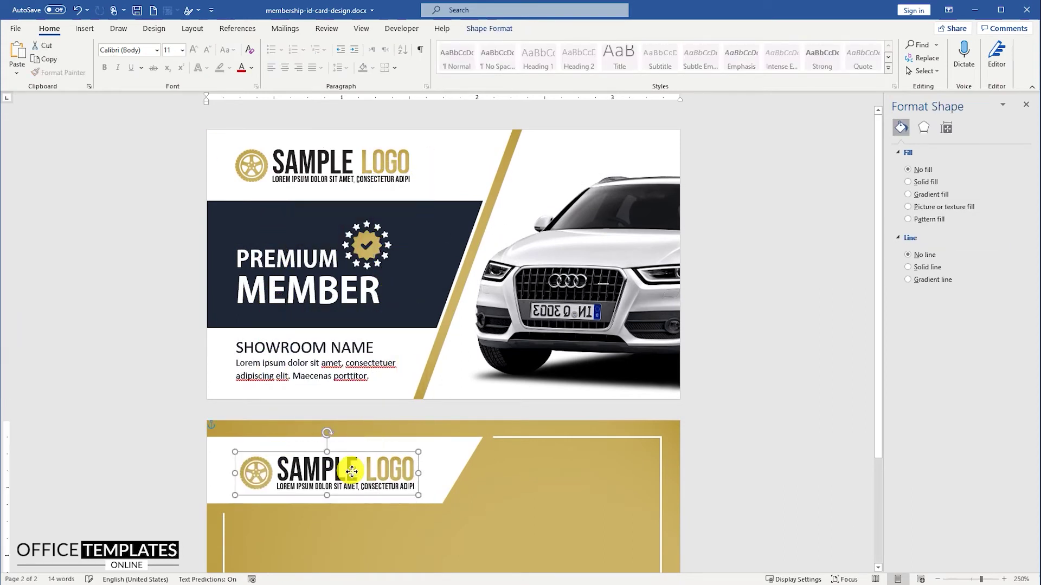
left_click_drag(353, 478, 357, 469)
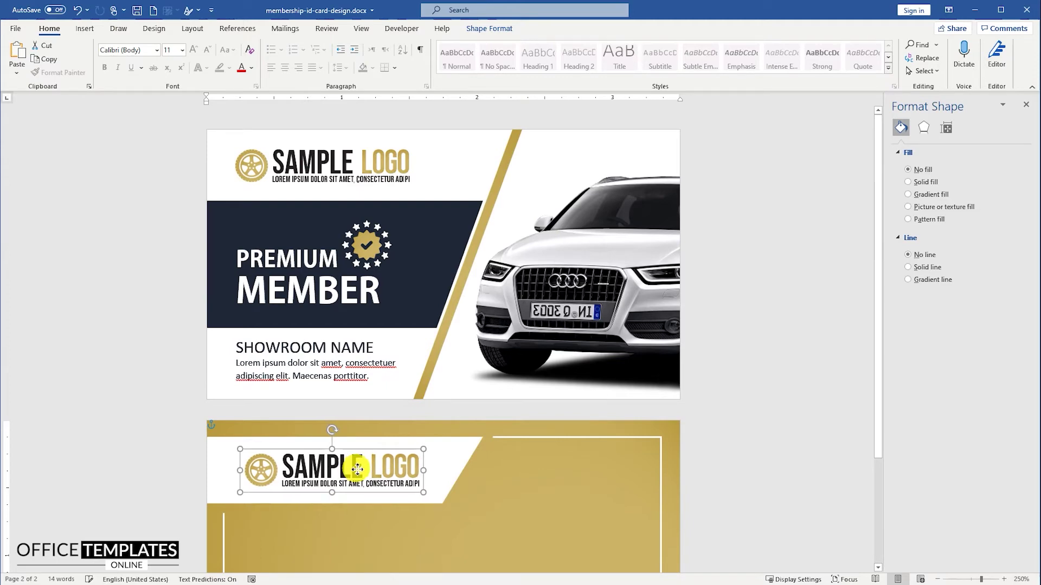
scroll(357, 470, "down", 6, "ctrl")
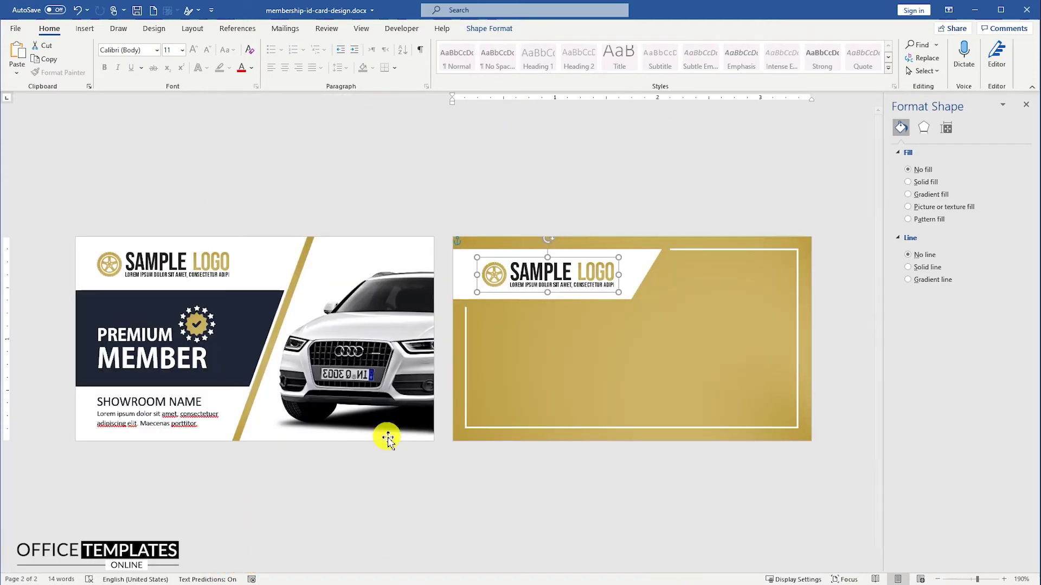
left_click(509, 470)
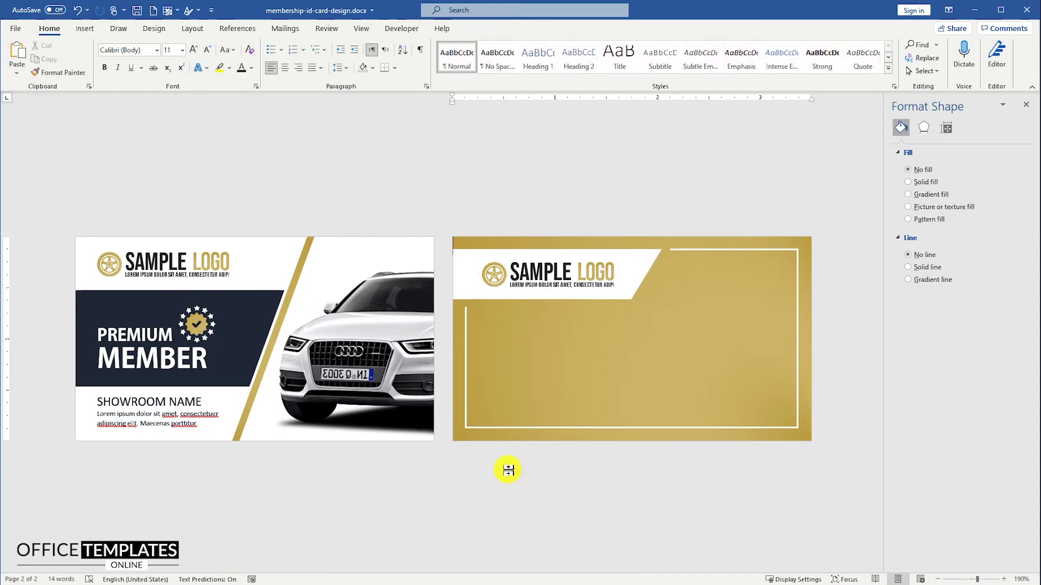
- Copy the showroom name text box from the front side to the gold area below the white logo holder
left_click(169, 412)
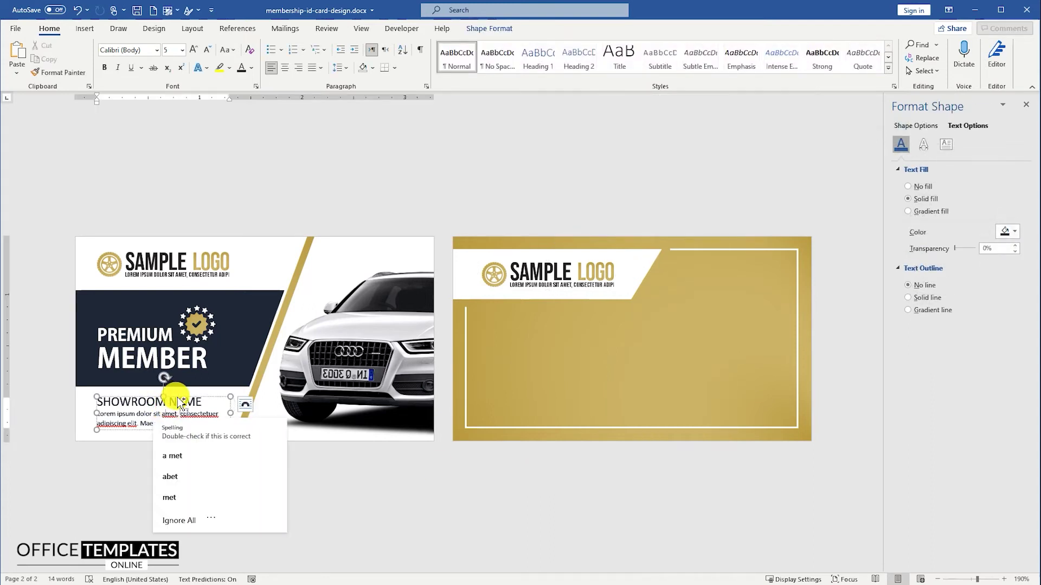
left_click_drag(176, 402, 563, 318)
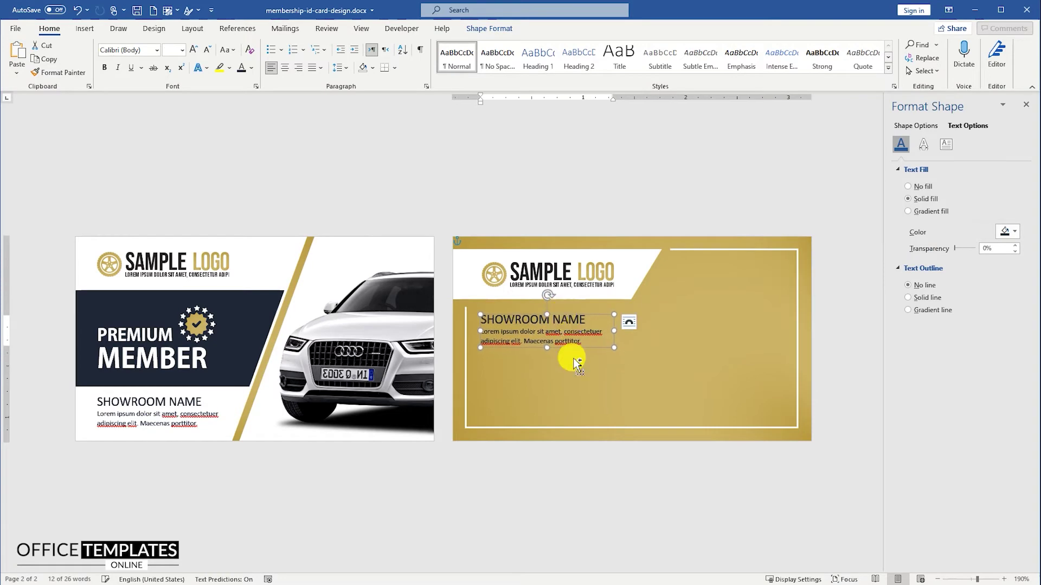
left_click(571, 353)
scroll(571, 353, "up", 9)
scroll(494, 362, "up", 7)
- Widen and heighten the copied text box so it fills most of the area inside the border
left_click(323, 347)
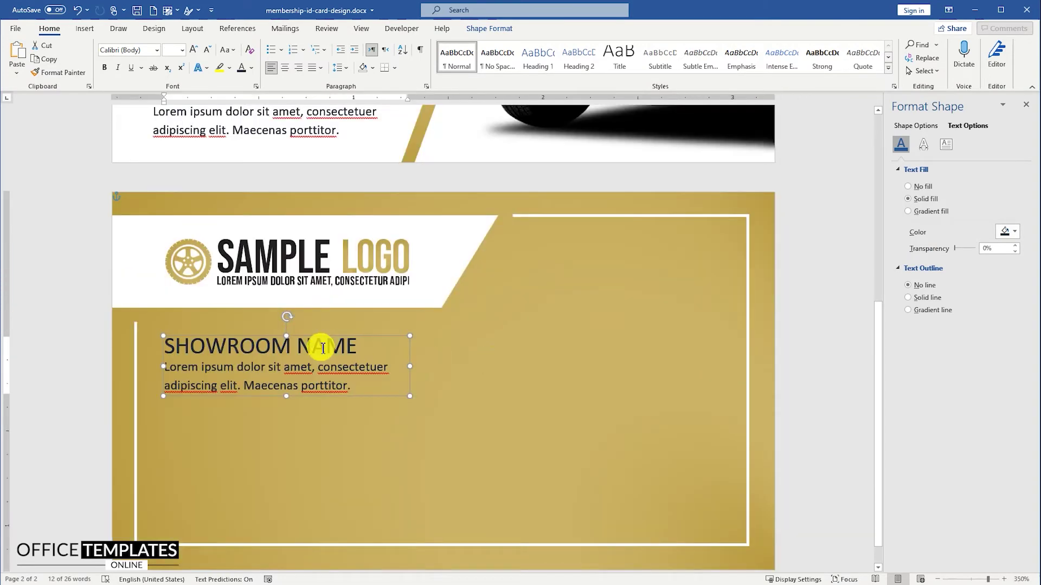
left_click_drag(410, 367, 634, 353)
left_click_drag(398, 425, 385, 520)
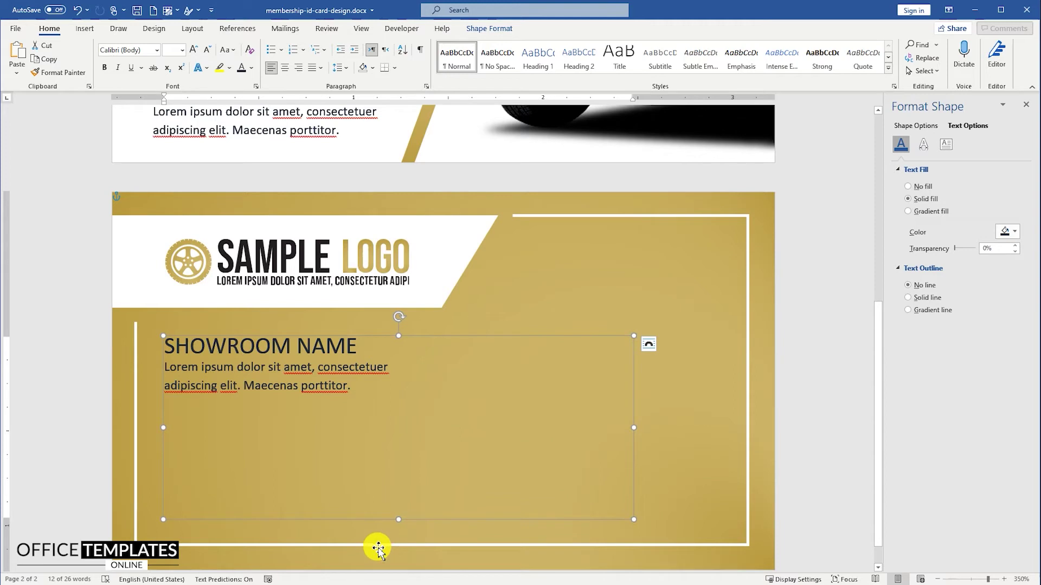
- Set all text in the copied text box to font size 7
double_click(325, 368)
key("ctrl+a")
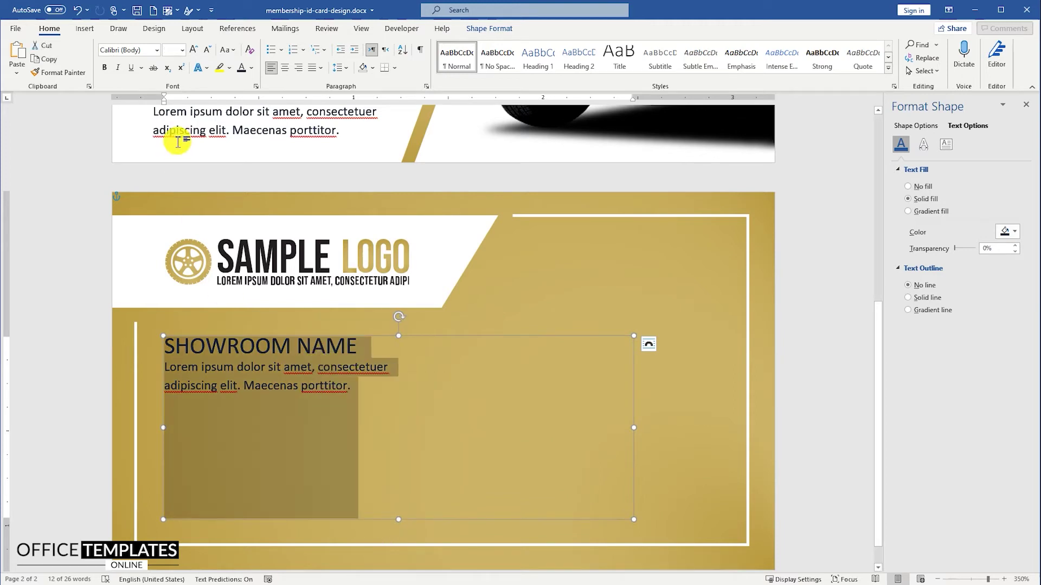
type("7")
key("Return")
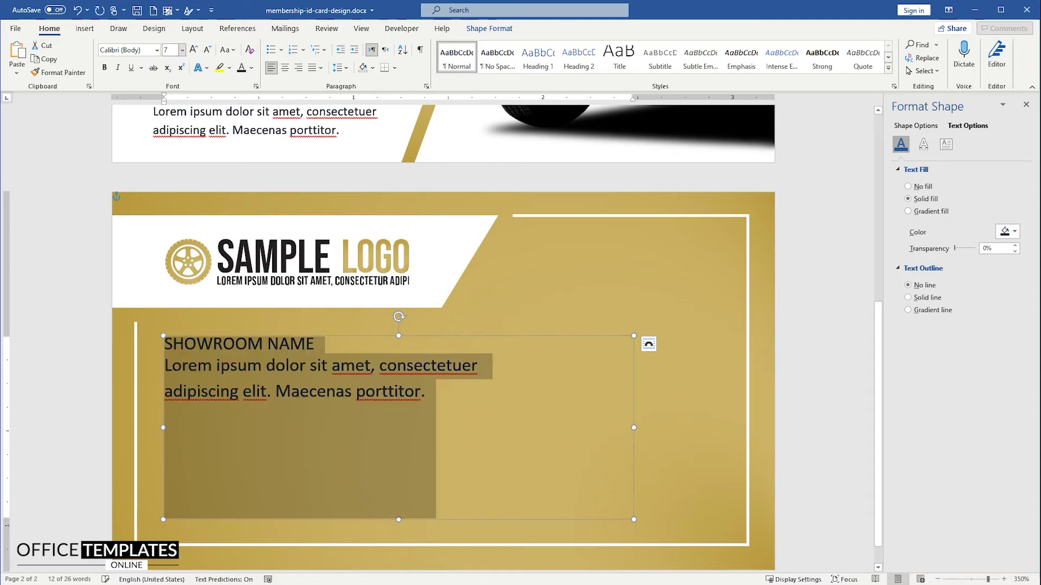
- Replace the text with the labels Member Name:, Issue Date:, Exp. Date:, Contact No., Blood Group: and Age:, each followed by an underscore line
type("M")
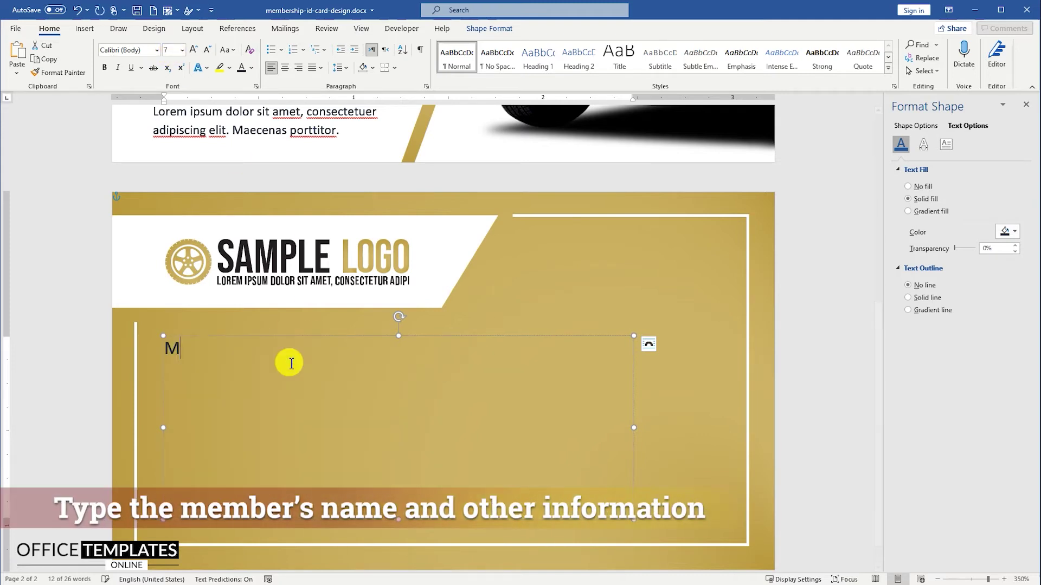
type("ember Name:")
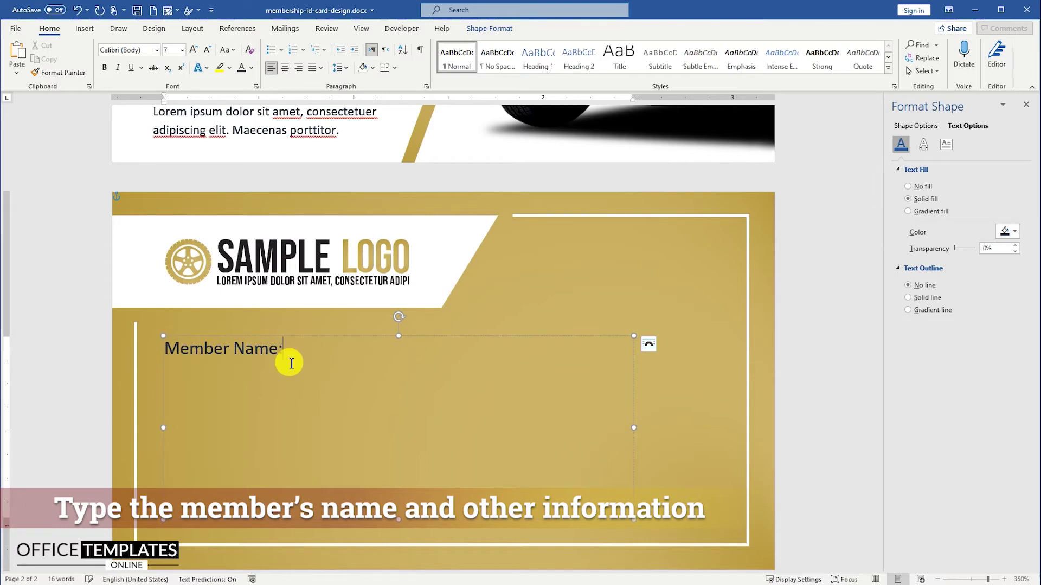
key("Tab")
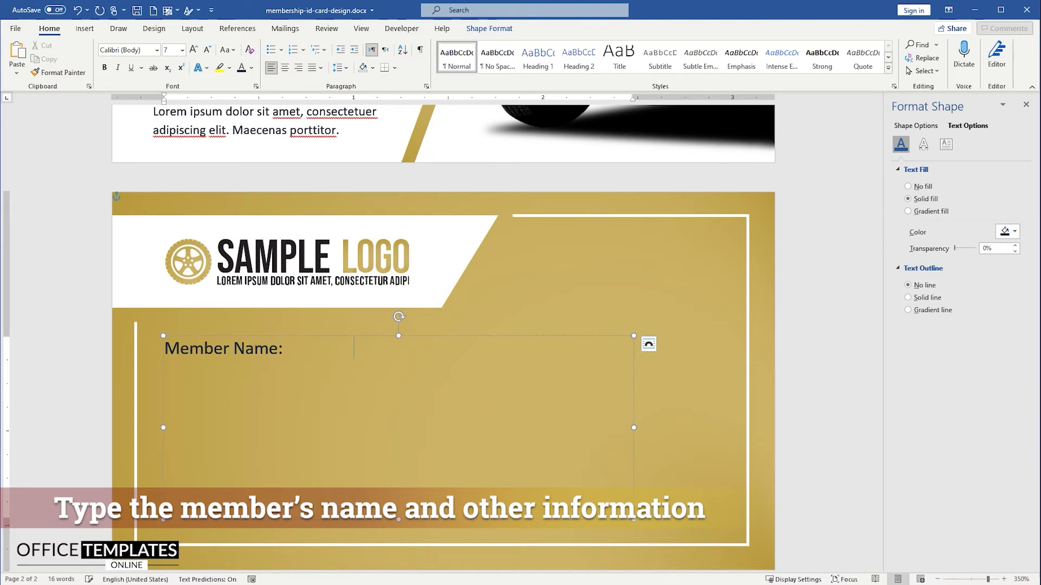
type("____________________")
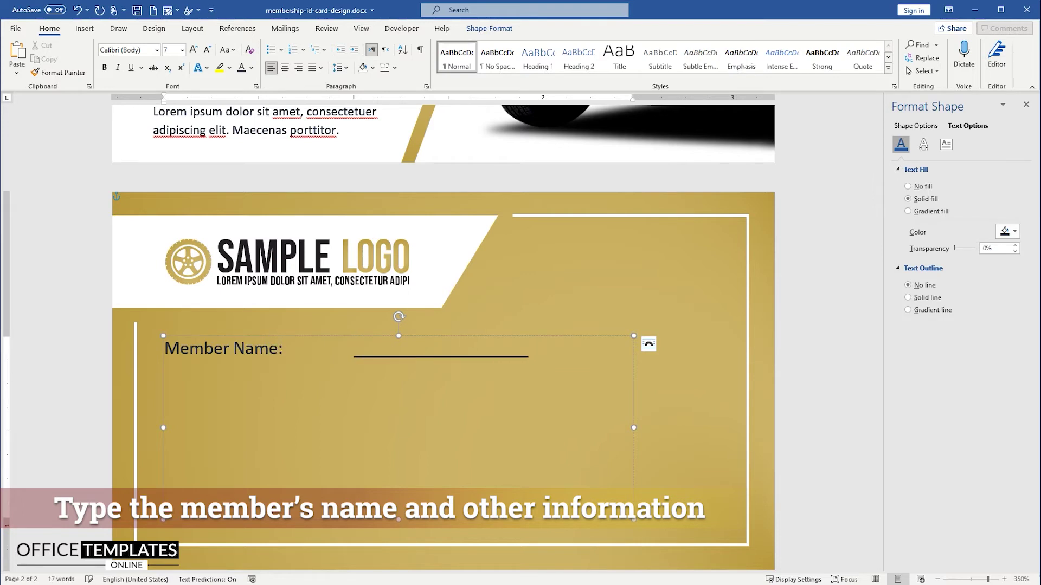
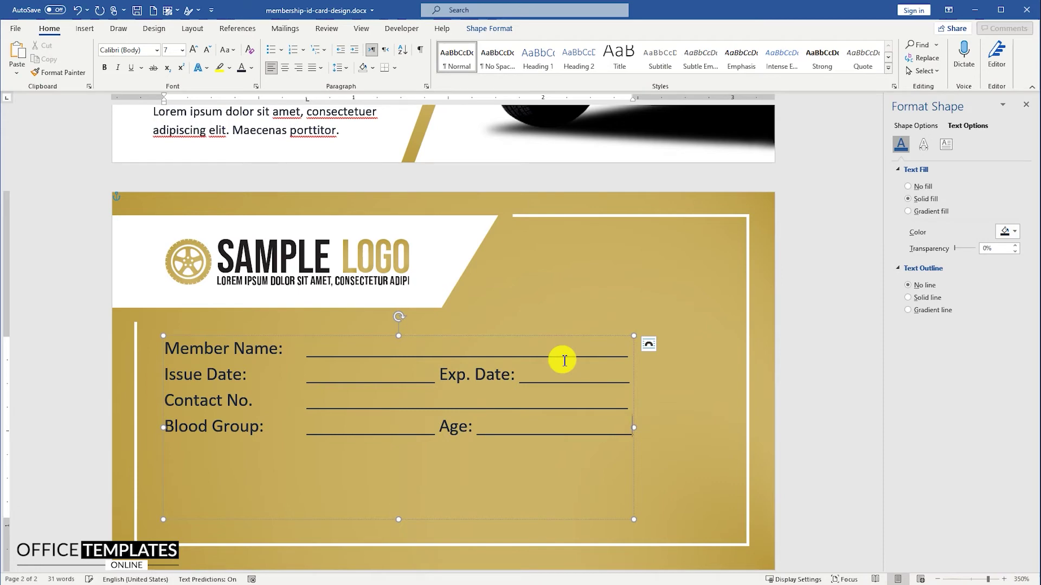
- Set the line spacing of all the member information text to 2.0
key("ctrl+a")
left_click(346, 68)
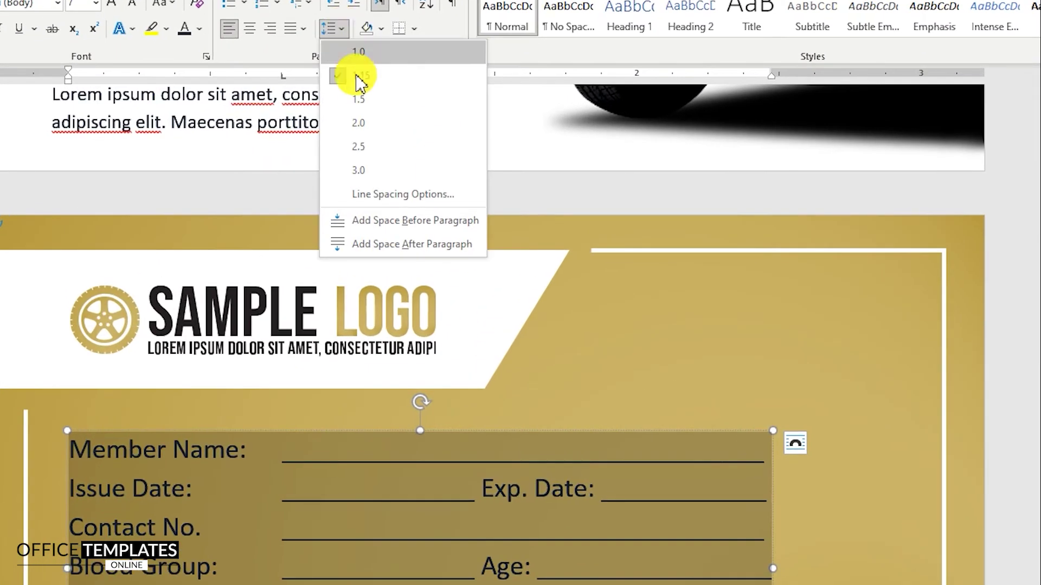
left_click(373, 124)
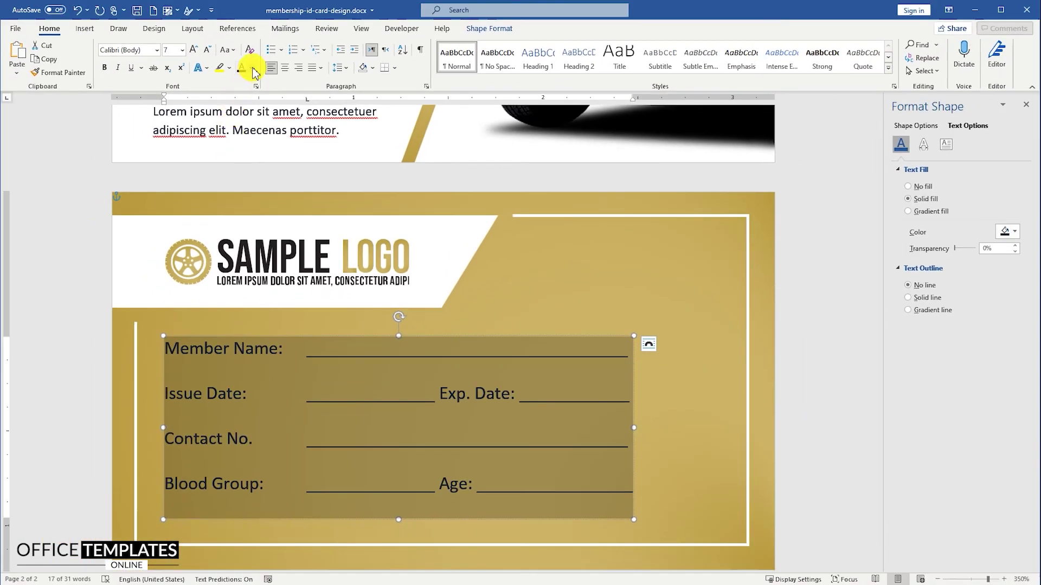
- Color all the member information text white and fine-tune the height and position of its text box inside the border
left_click(253, 68)
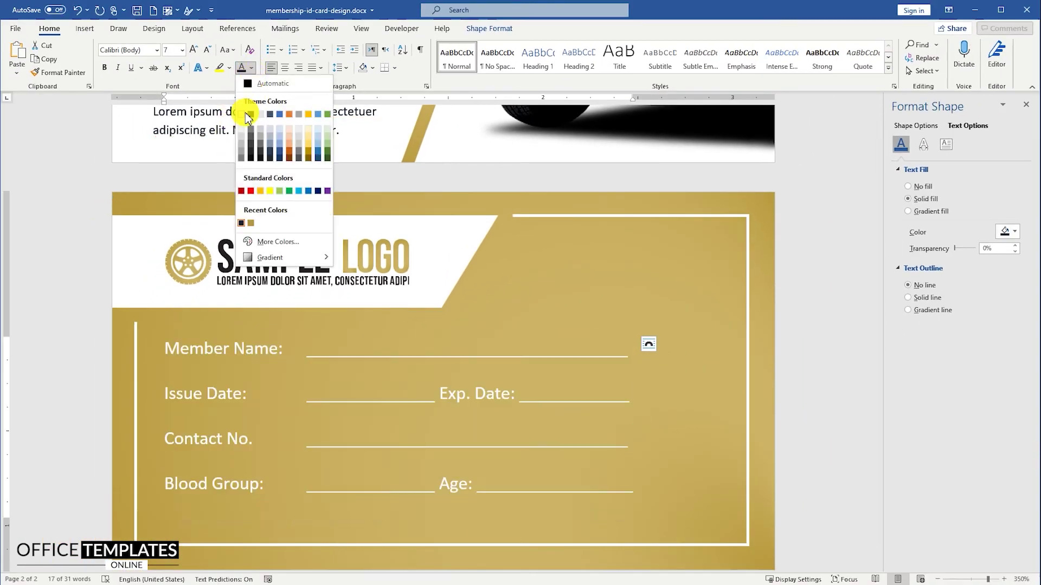
left_click(248, 115)
scroll(368, 364, "down", 4)
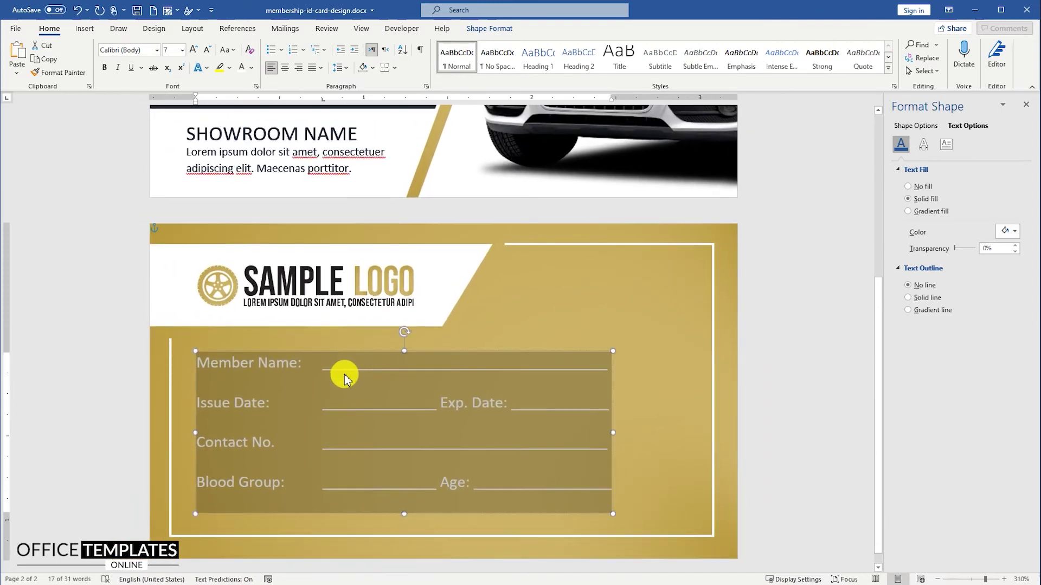
left_click(346, 362)
left_click_drag(346, 354, 342, 357)
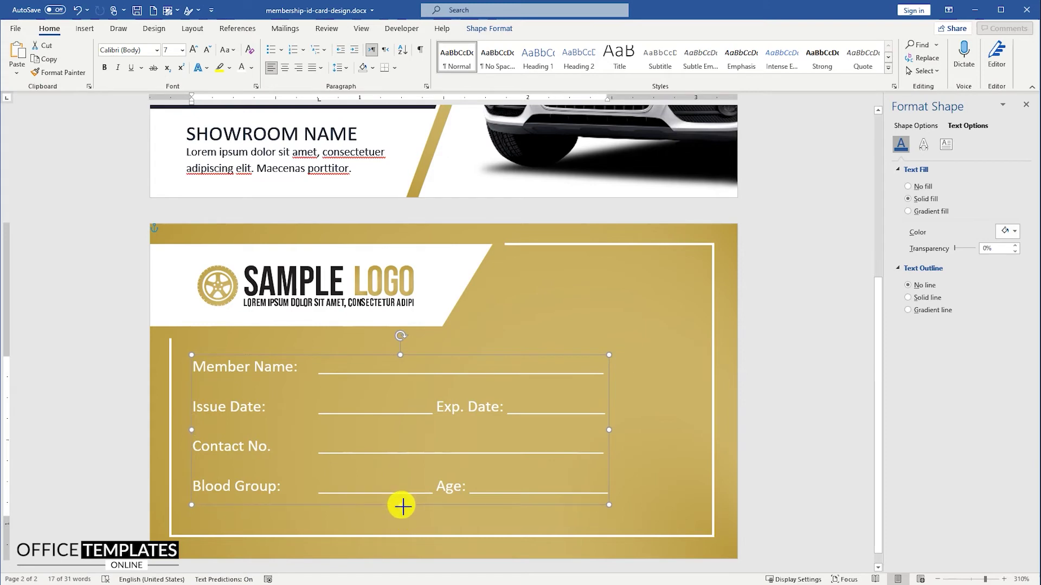
left_click_drag(390, 510, 395, 509)
left_click(781, 418)
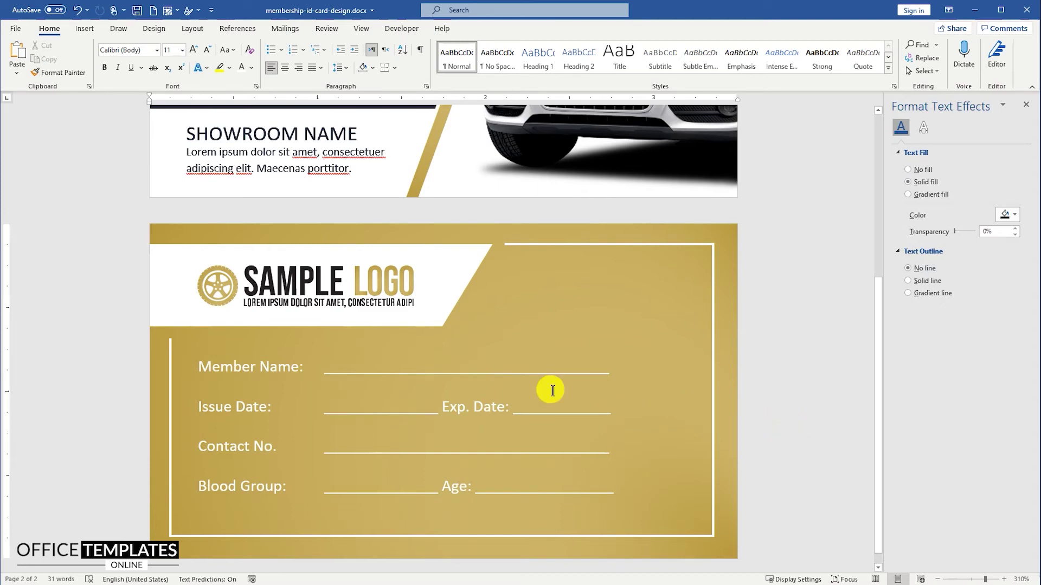
- Draw a half frame shape in the gold area beside the logo banner and set its height and width to 0.4"
left_click(84, 32)
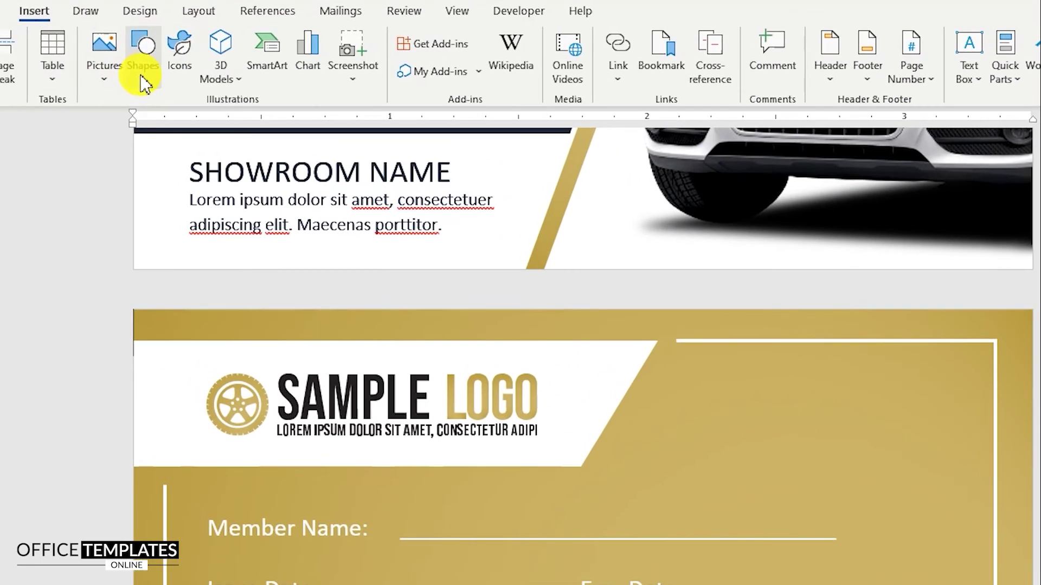
left_click(156, 69)
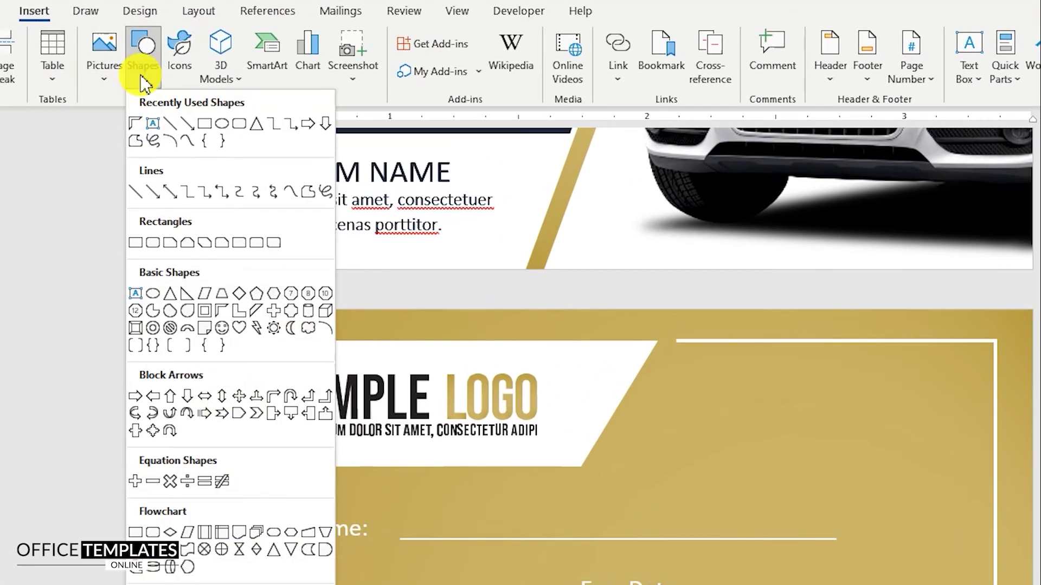
left_click(222, 311)
left_click_drag(512, 266, 555, 337)
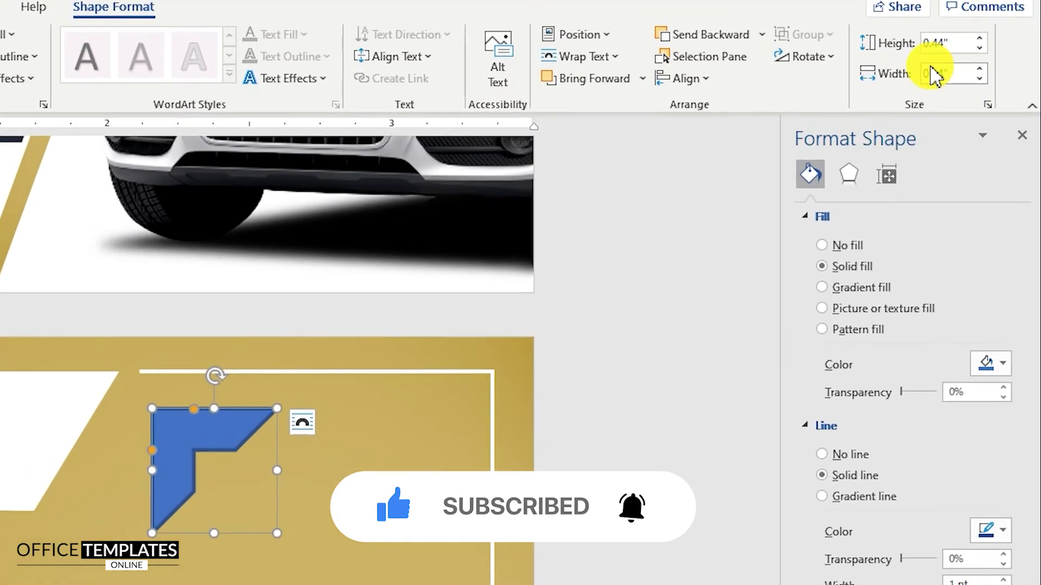
left_click(993, 51)
type("0.4")
key("Tab")
type("0.4")
key("Return")
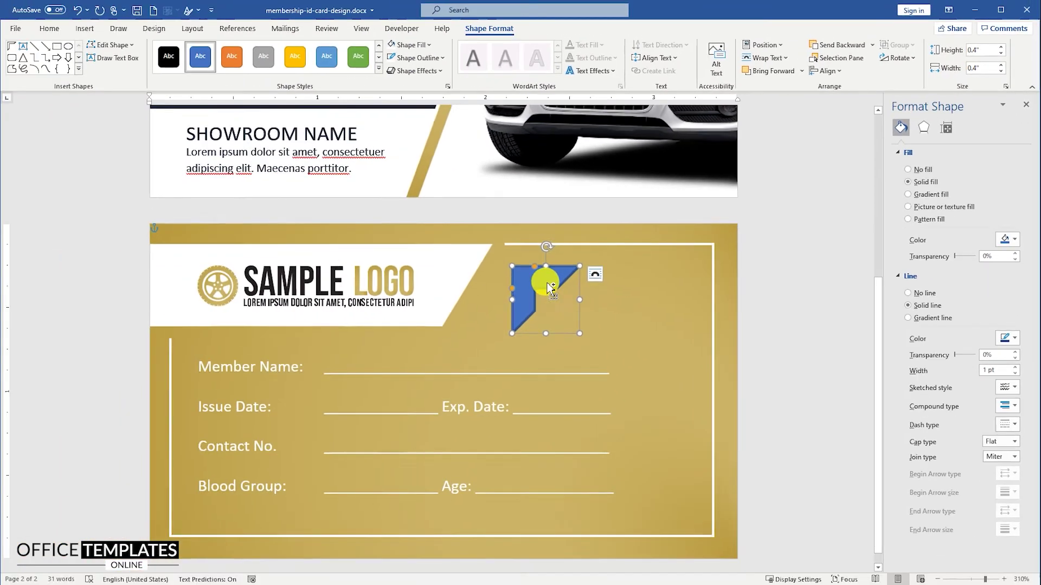
- Make both arms of the half frame shape thinner and about equally thick
scroll(374, 380, "down", 3)
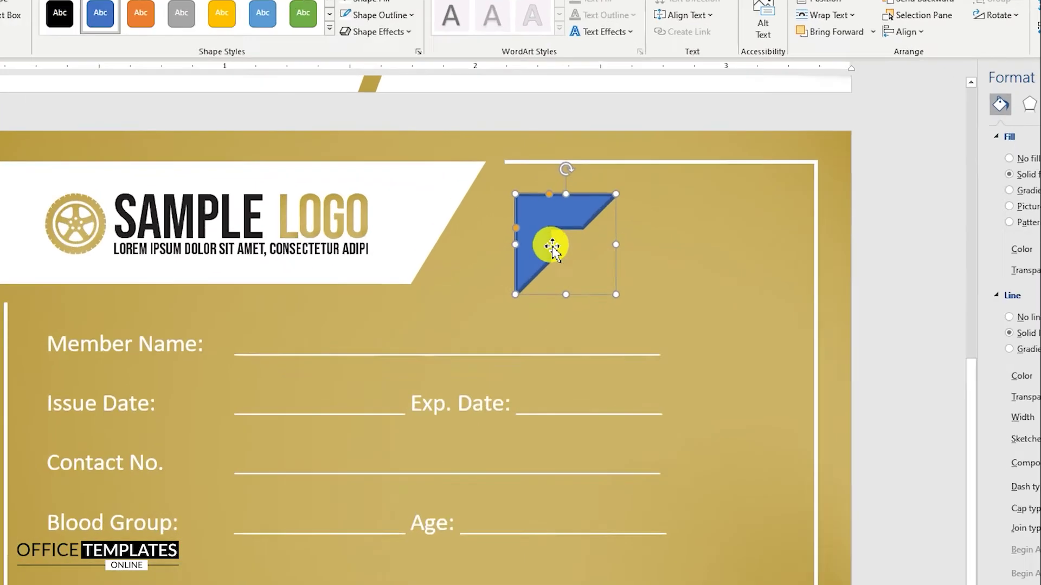
left_click_drag(548, 195, 492, 173)
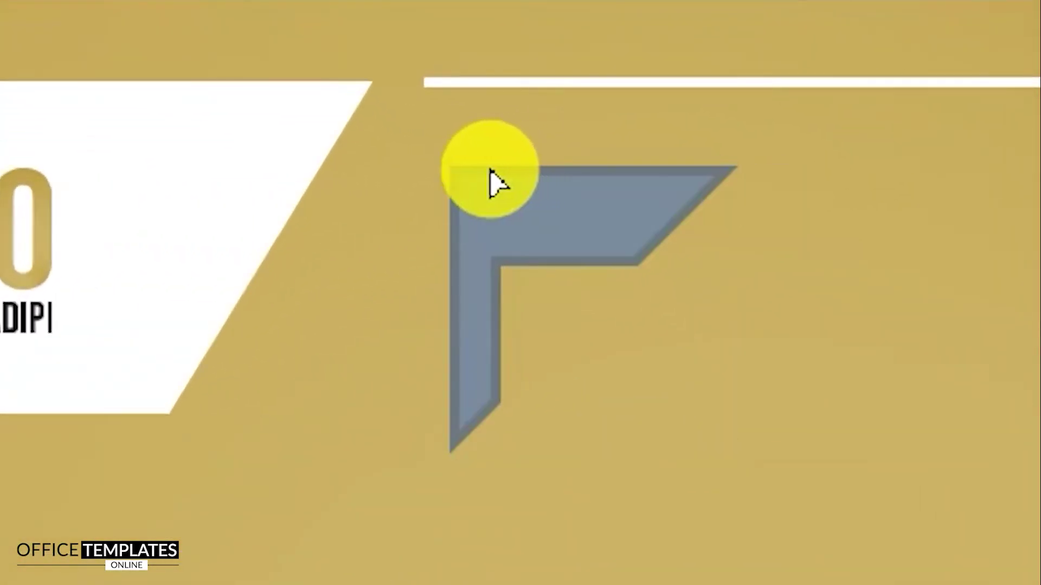
left_click_drag(458, 262, 460, 209)
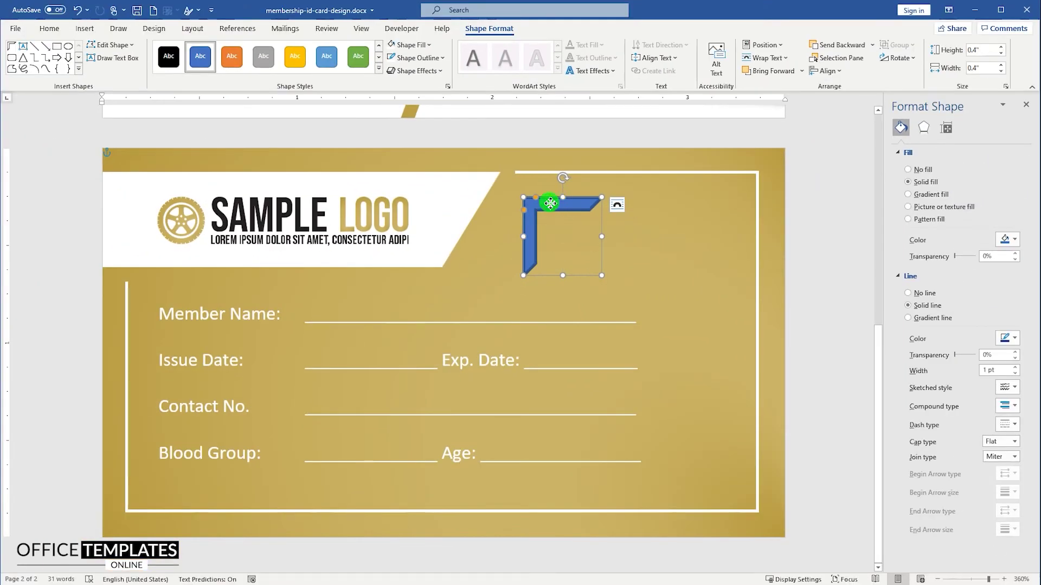
- Remove the half frame's outline and fill the shape with white
right_click(551, 204)
left_click(613, 171)
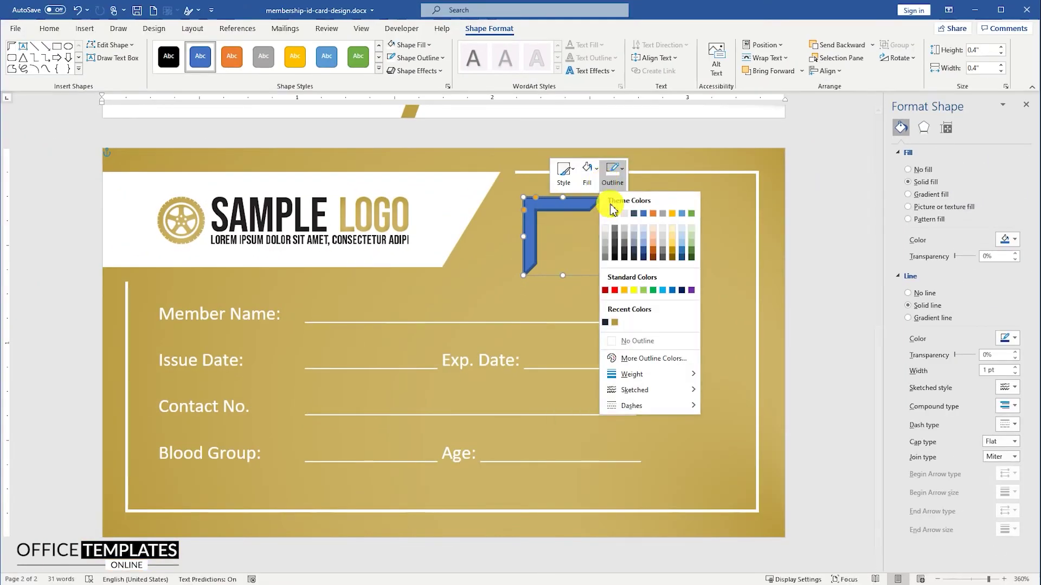
left_click(639, 342)
left_click(587, 171)
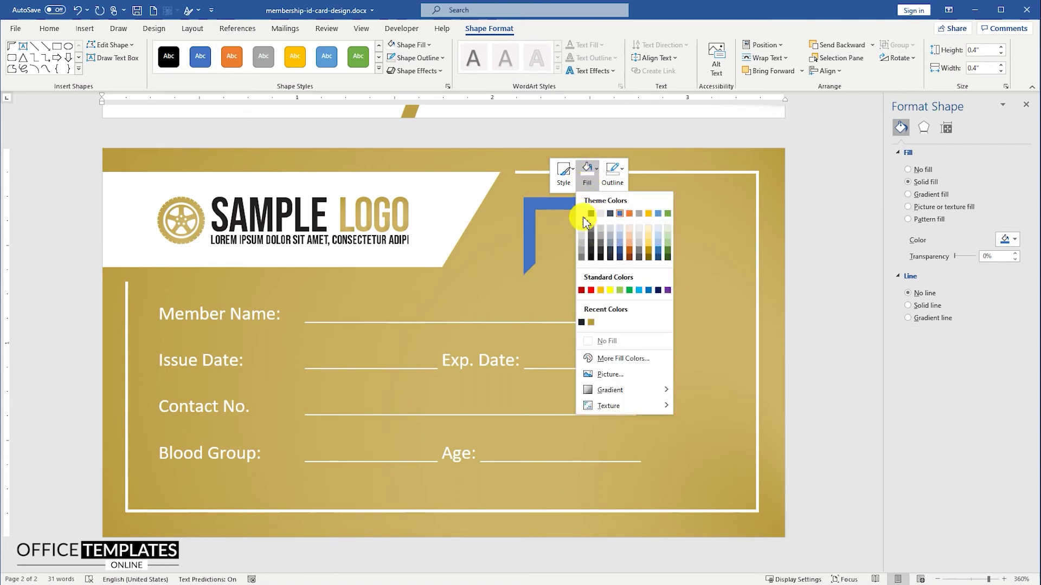
left_click(581, 213)
- Rotate the half frame 90° clockwise and align it with the top-right corner of the white border
left_click(537, 197)
left_click_drag(566, 179, 721, 205)
left_click(663, 173, "shift")
left_click(826, 71)
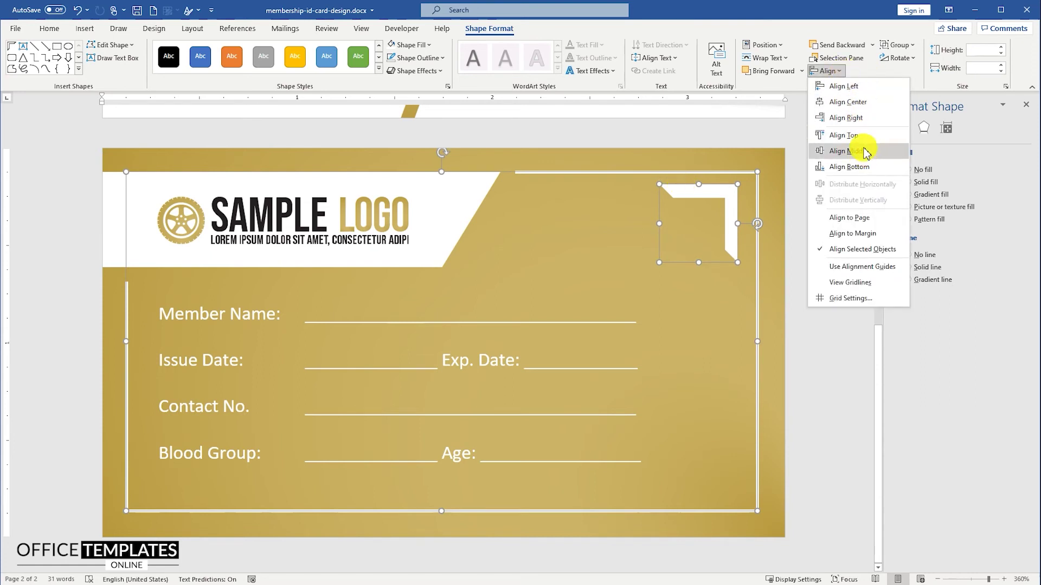
left_click(858, 118)
left_click(829, 71)
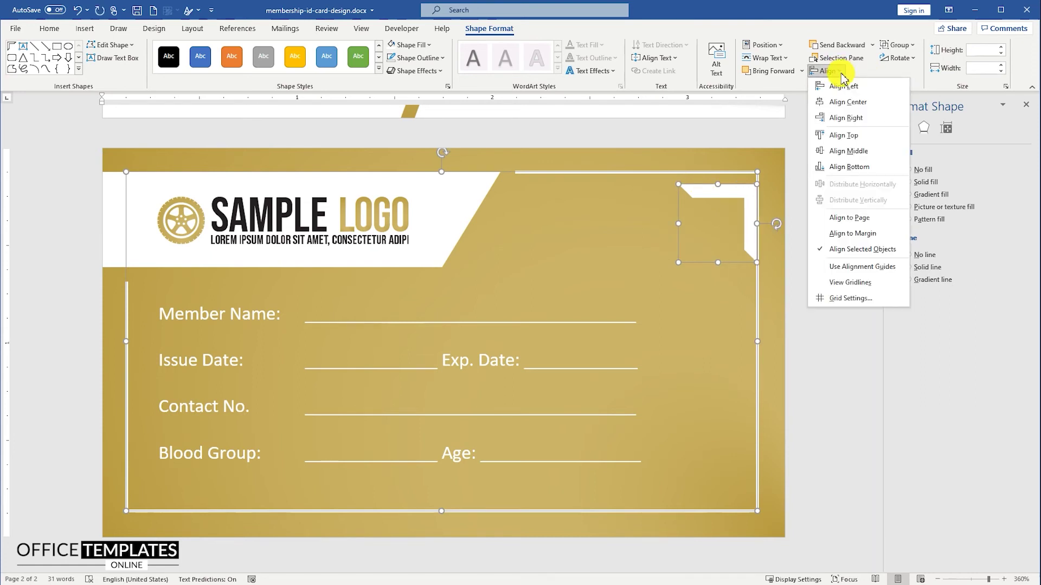
left_click(855, 131)
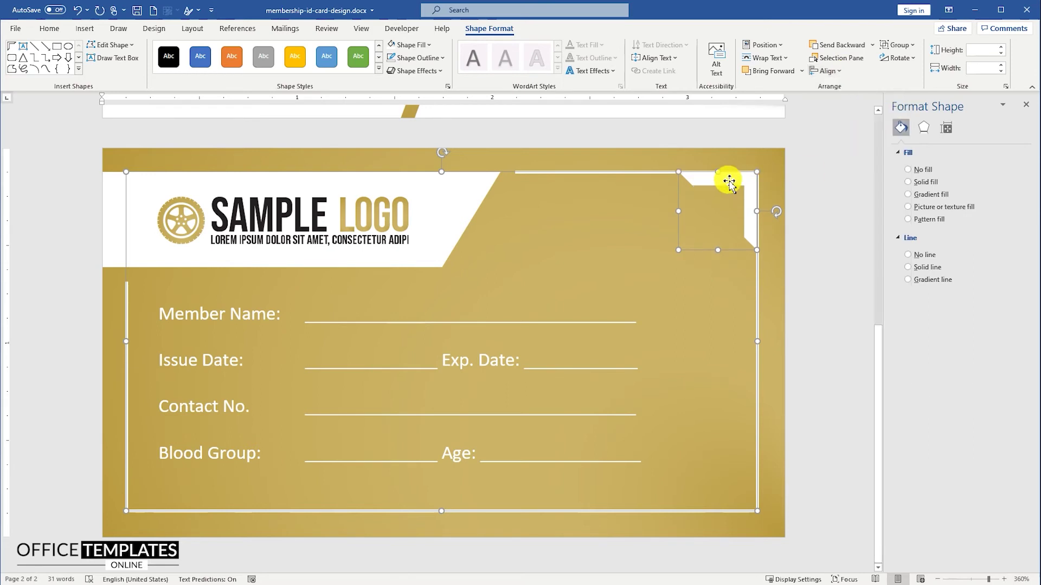
- Duplicate the half frame, rotate the copy another 90° clockwise and align it with the border's bottom-right corner
left_click(705, 182)
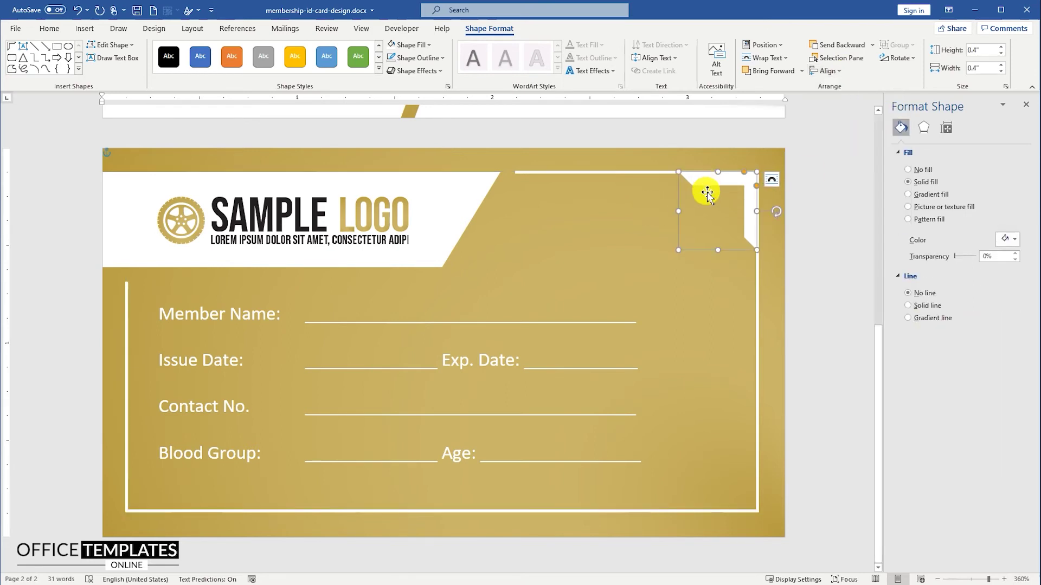
left_click_drag(718, 187, 656, 289)
left_click_drag(727, 311, 658, 359)
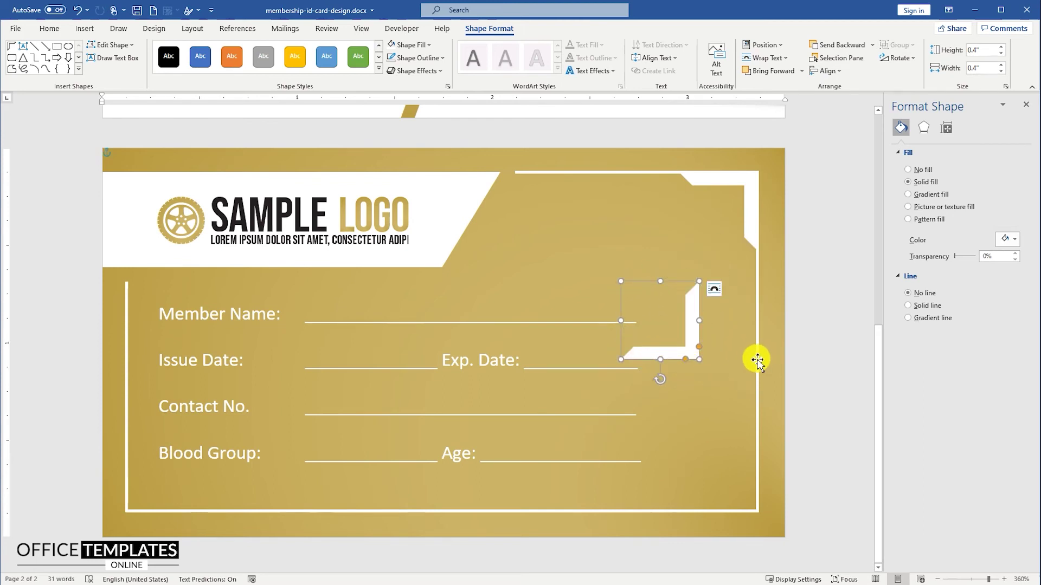
left_click(758, 359, "shift")
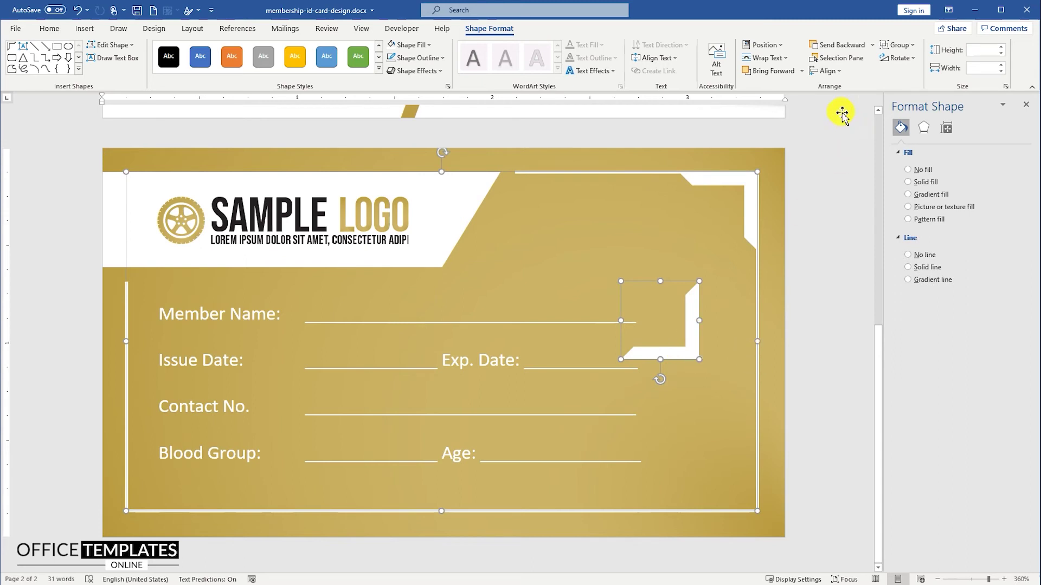
left_click(826, 71)
left_click(846, 162)
left_click(834, 72)
left_click(850, 115)
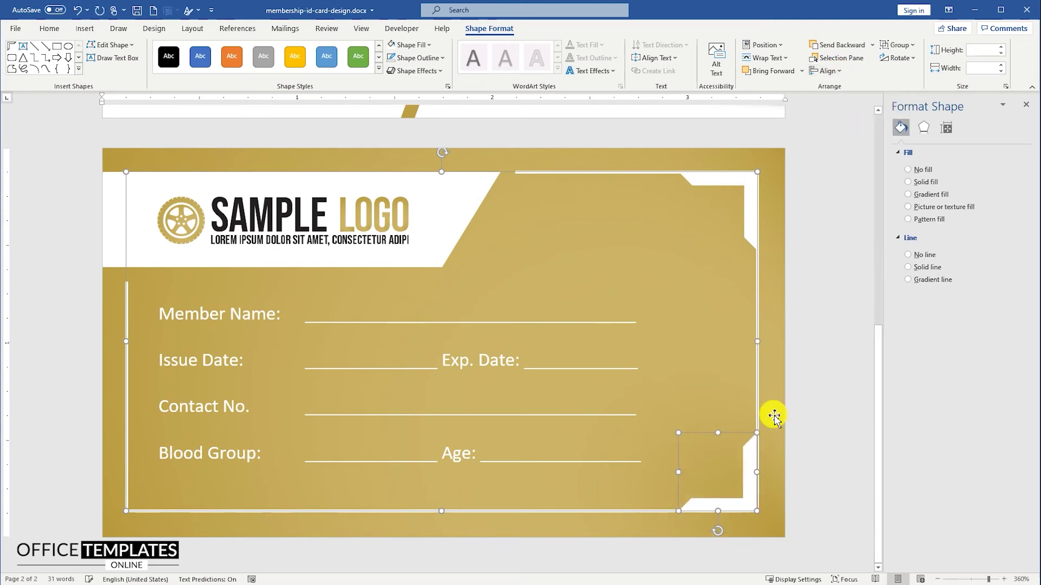
- Duplicate the bottom-right half frame, rotate the copy 90° clockwise and align it with the border's bottom-left corner
left_click(724, 464)
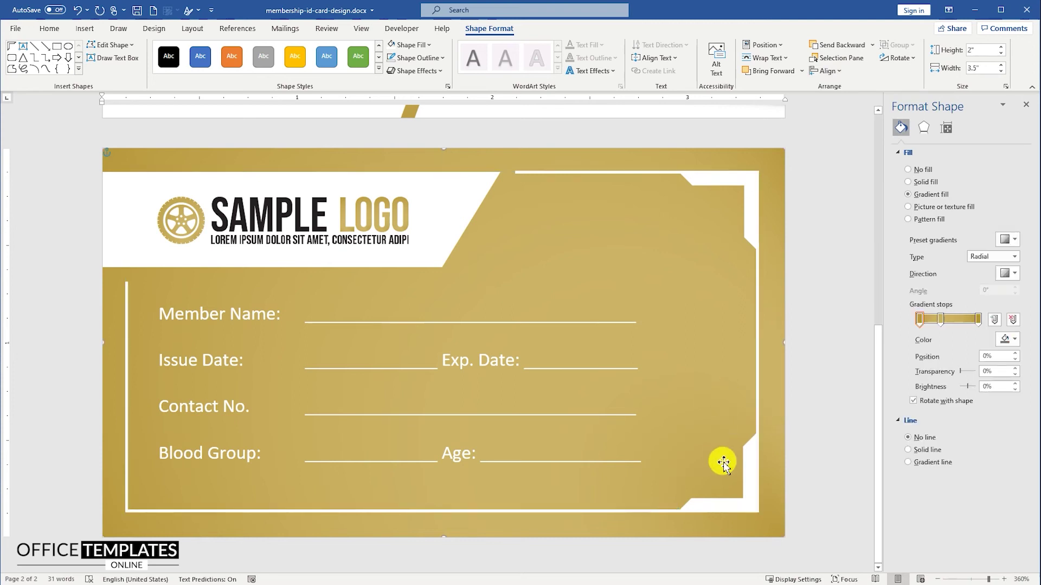
left_click(750, 455)
left_click_drag(751, 458, 232, 437)
left_click_drag(181, 526, 152, 469)
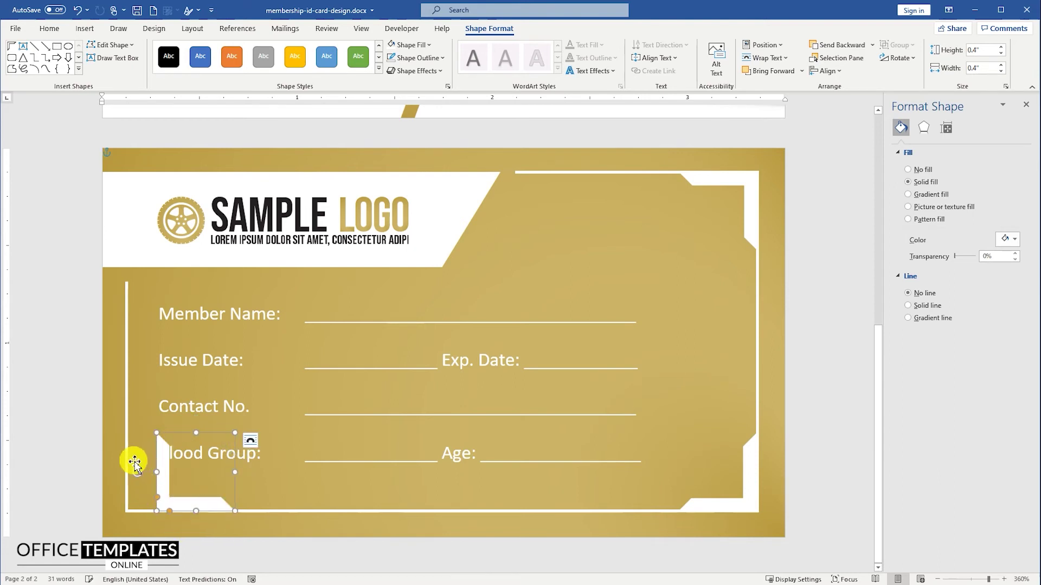
left_click(129, 455, "shift")
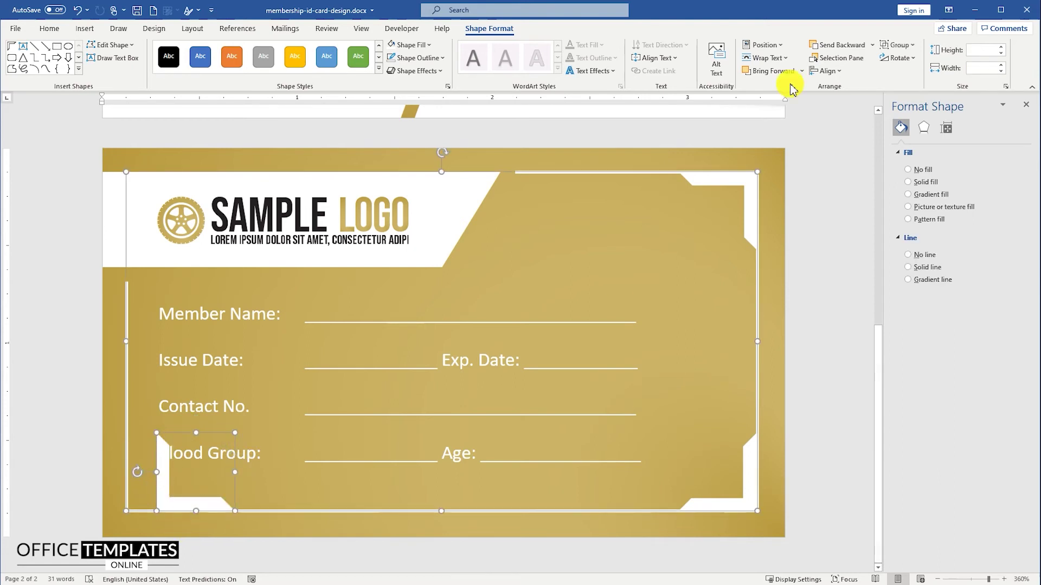
left_click(825, 70)
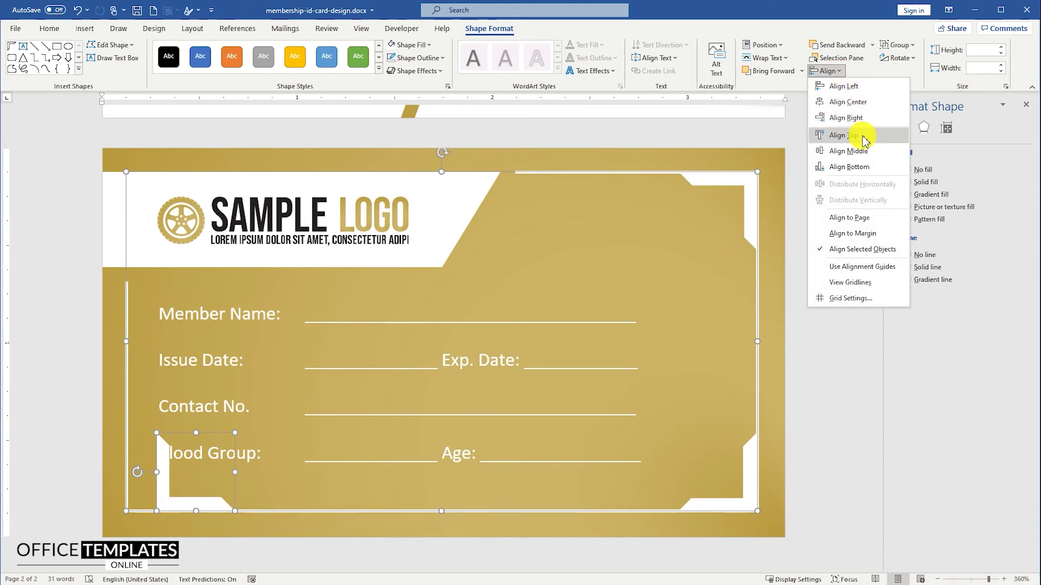
left_click(852, 86)
left_click(839, 71)
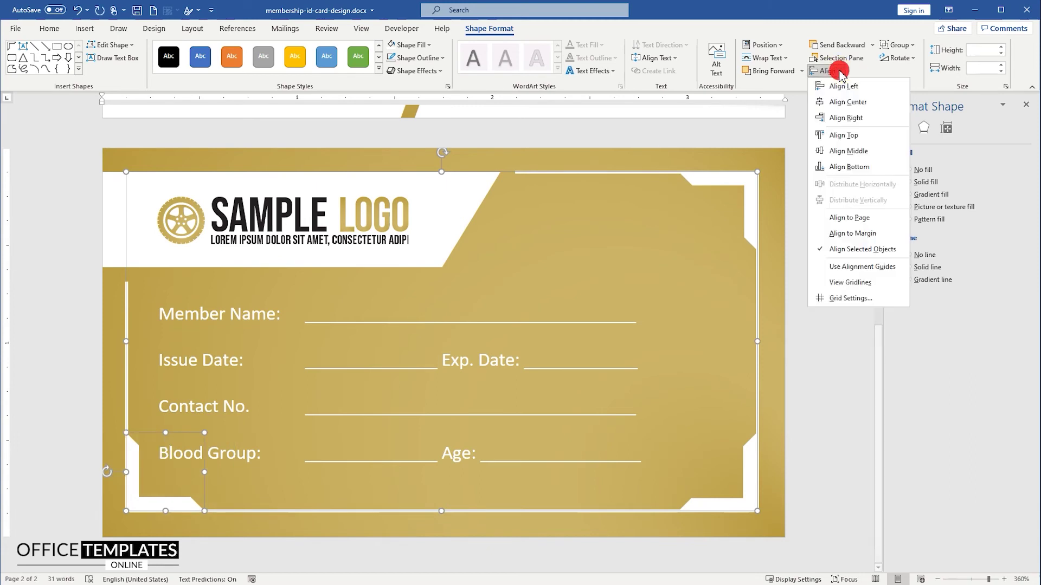
left_click(851, 165)
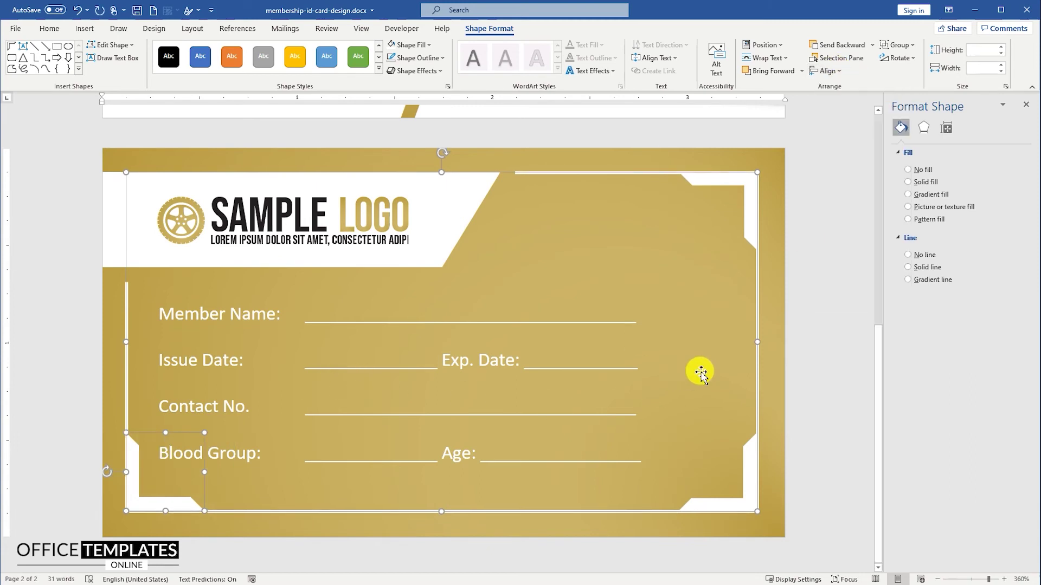
left_click(416, 361)
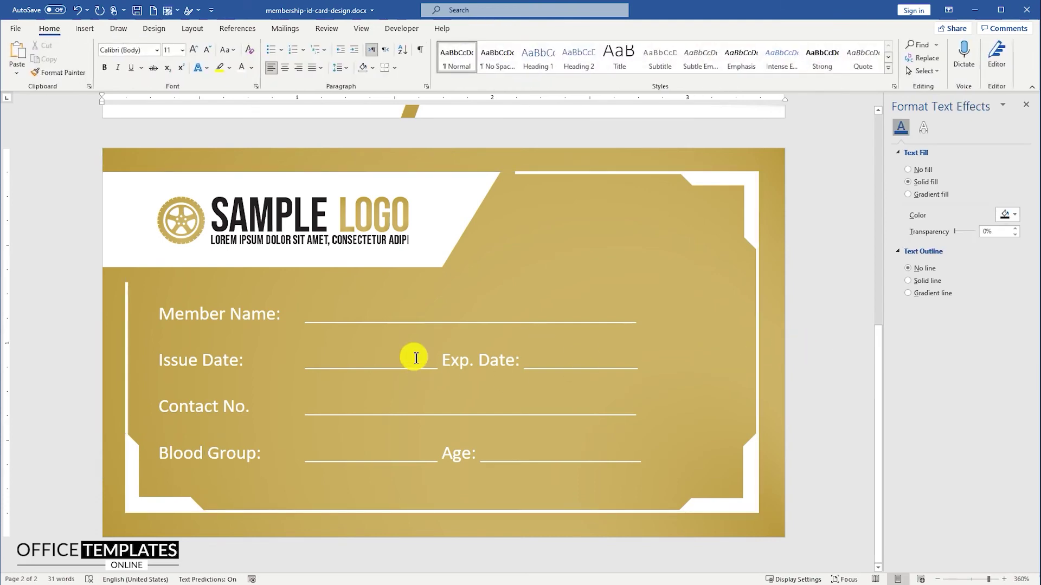
- Insert the picture barcode-long.svg on the back side of the card and set its layout to in front of text
scroll(416, 358, "down", 12)
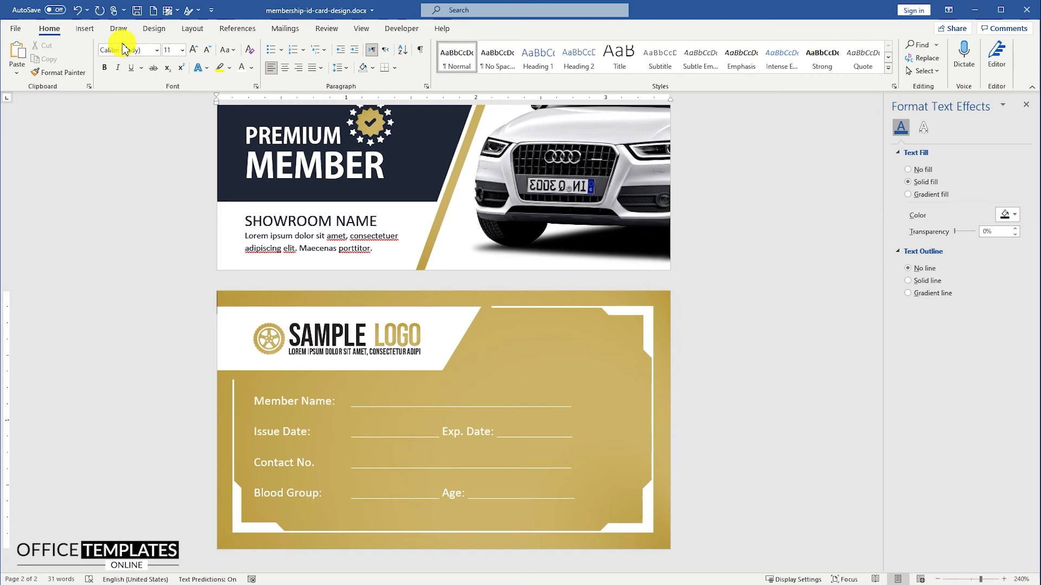
left_click(85, 29)
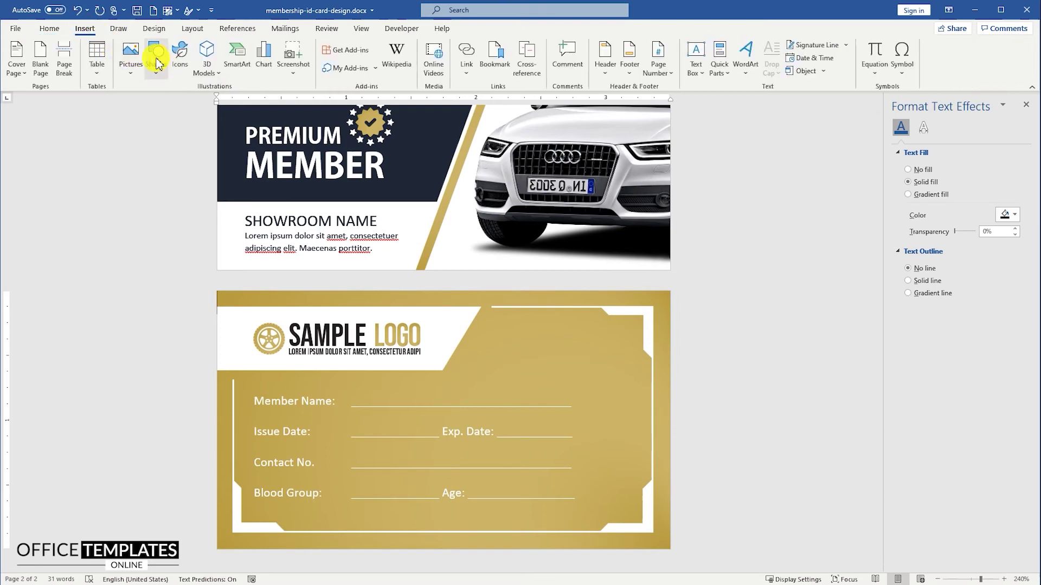
left_click(125, 54)
left_click(163, 102)
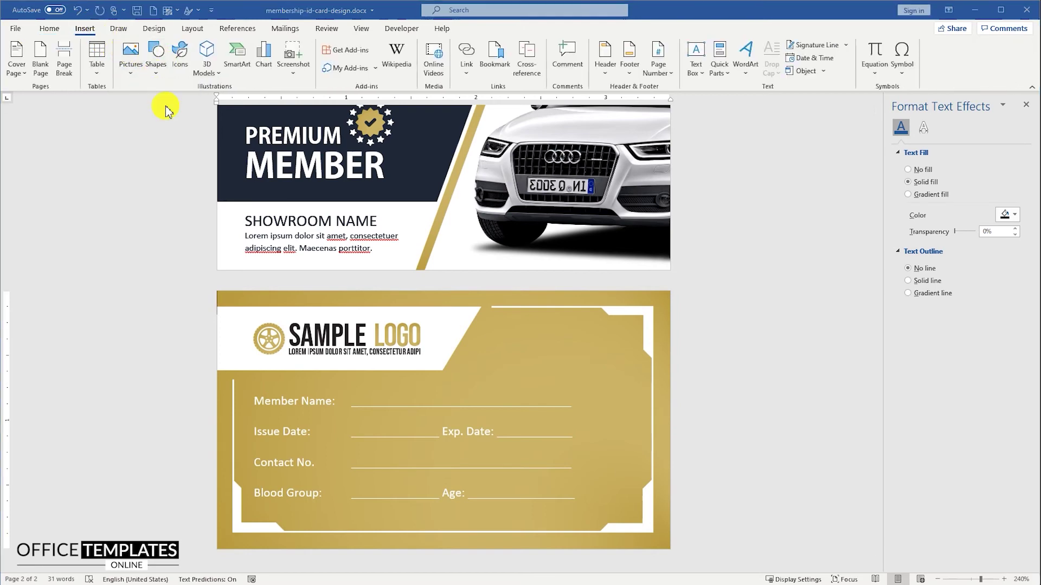
left_click(151, 82)
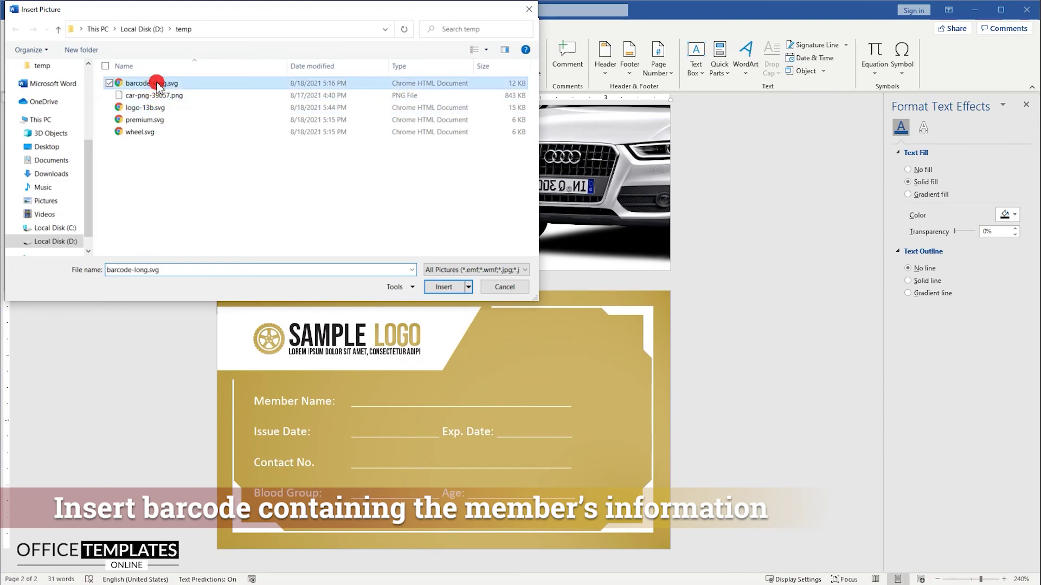
left_click(444, 287)
left_click(685, 298)
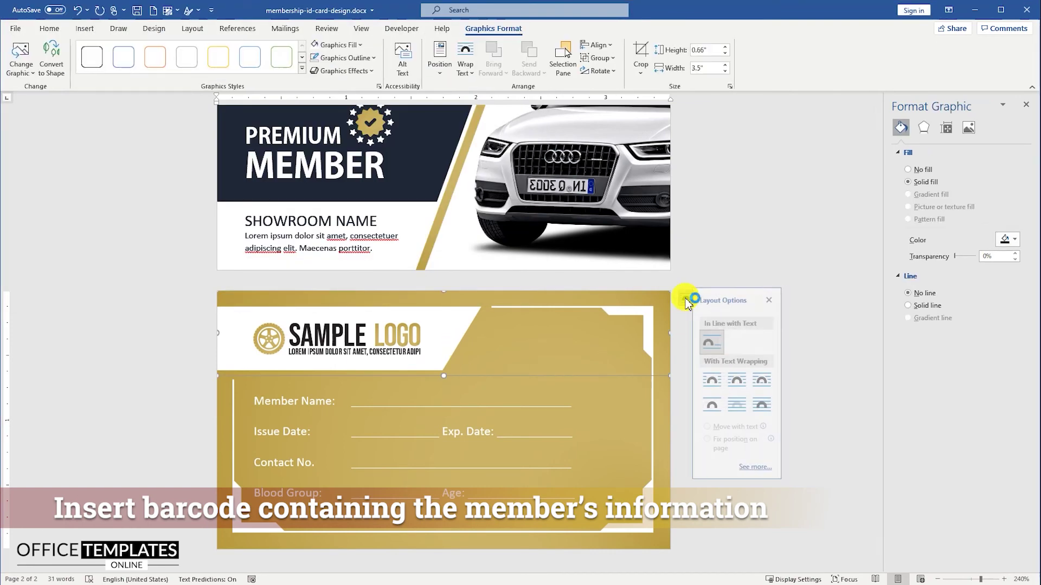
left_click(762, 408)
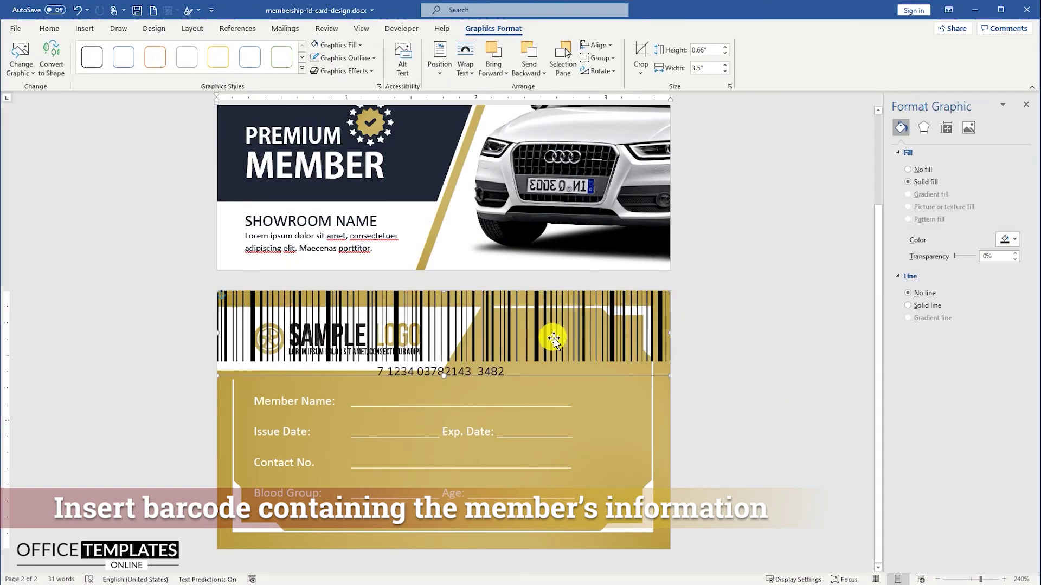
- Scale the barcode down to about 0.29" high by 1.57" wide and rotate it 90° counterclockwise so it stands upright
left_click_drag(553, 338, 554, 366)
left_click_drag(670, 404, 488, 367)
left_click_drag(425, 333, 577, 385)
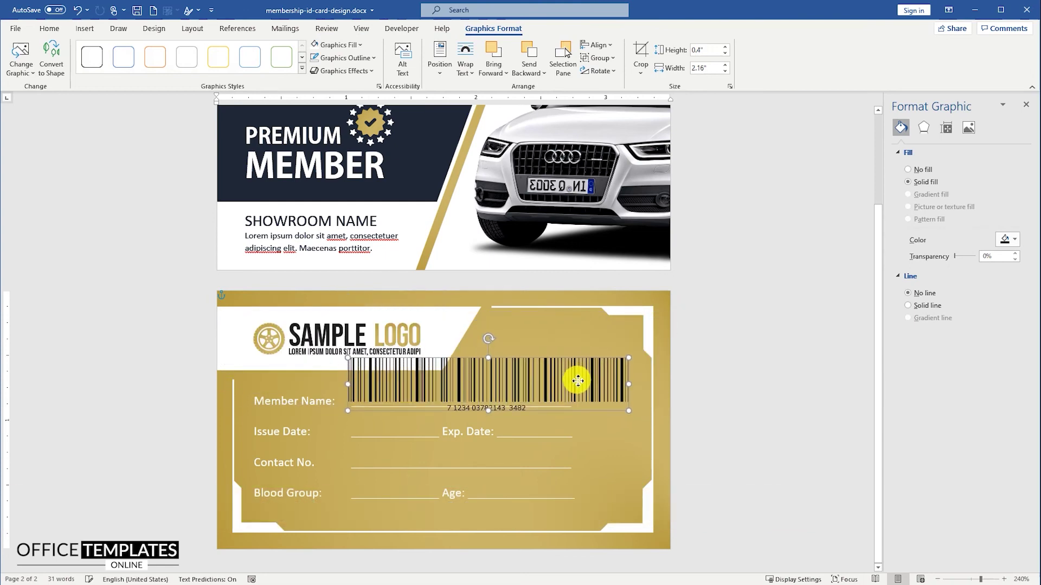
left_click_drag(628, 417, 550, 390)
left_click_drag(457, 340, 411, 376)
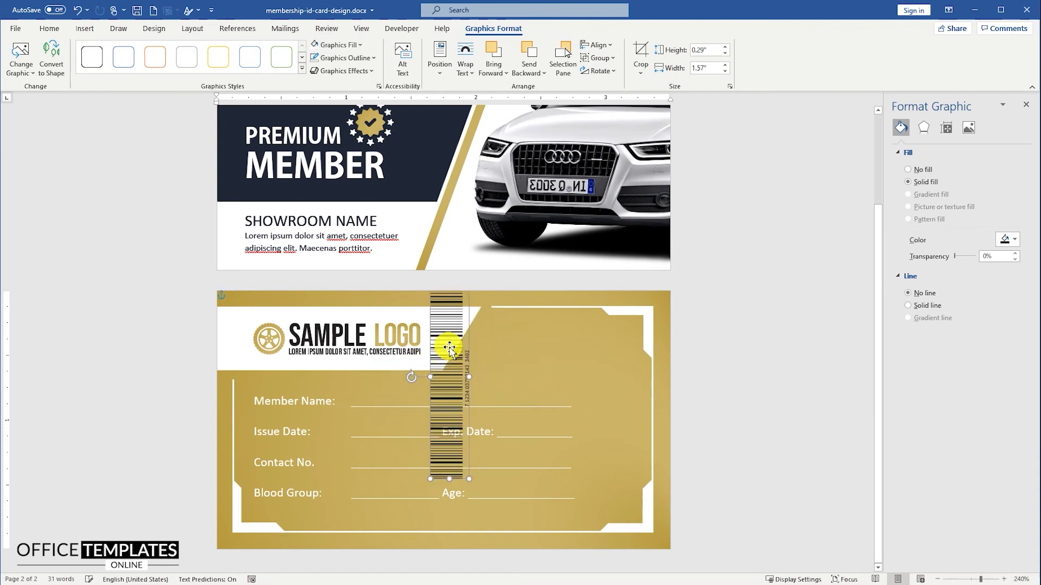
- Move the barcode inside the frame's right edge, scale it to about 0.26" high by 1.41" wide and nudge it into place
left_click_drag(450, 347, 612, 396)
left_click_drag(596, 525, 605, 507)
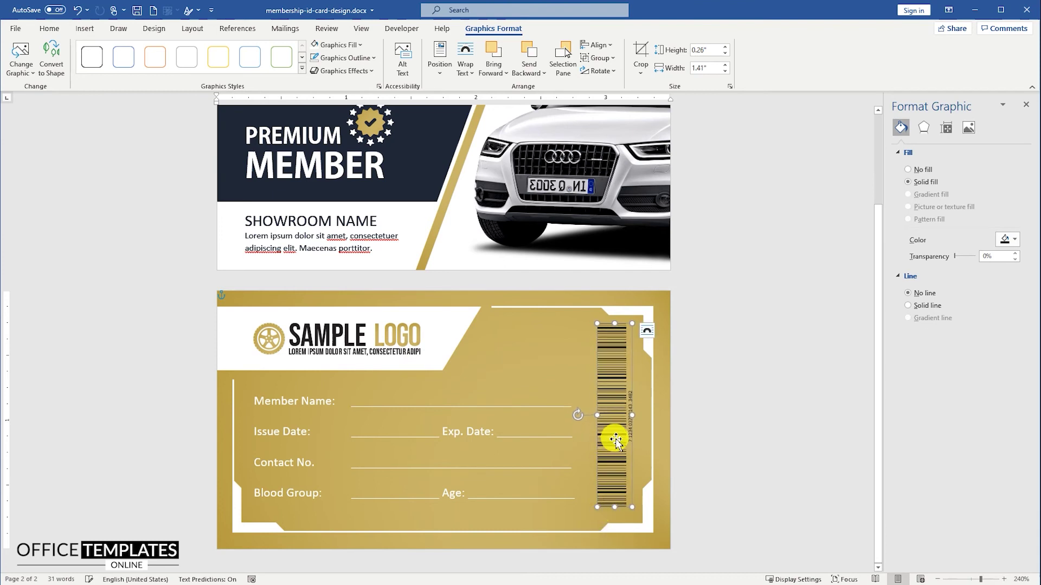
left_click_drag(615, 441, 617, 449)
key("Up")
key("Up")
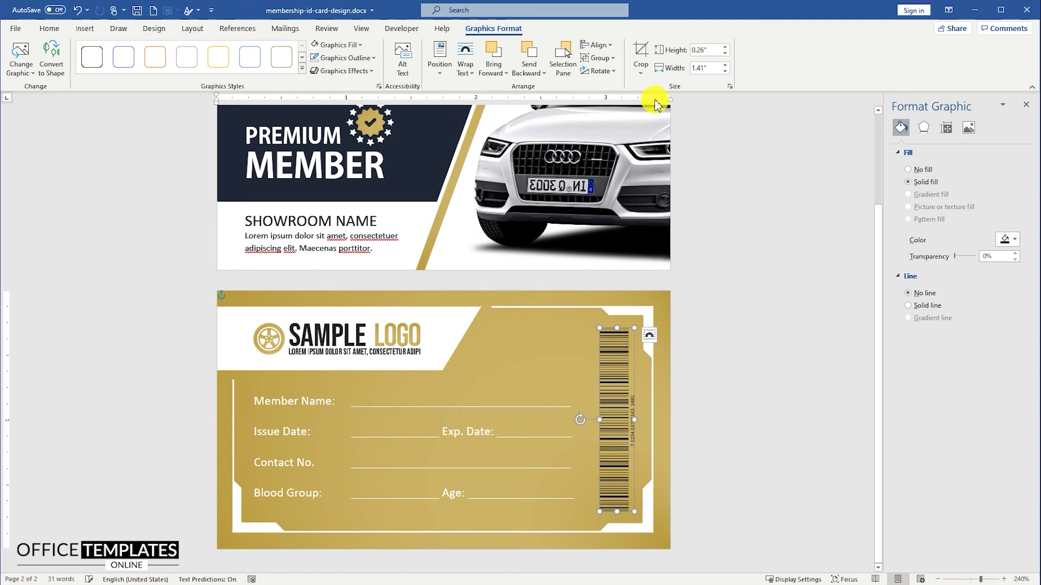
left_click(601, 45)
left_click(624, 123)
key("ctrl+z")
left_click(685, 377)
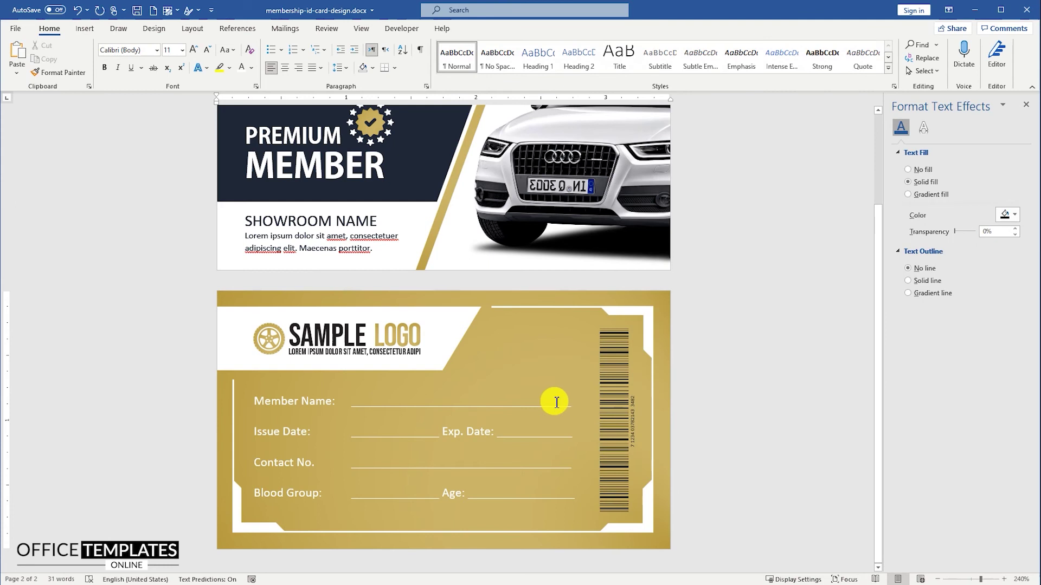
- Duplicate the SHOWROOM NAME text box onto the card's back beside the logo and set all its text to size 7
left_click(333, 222)
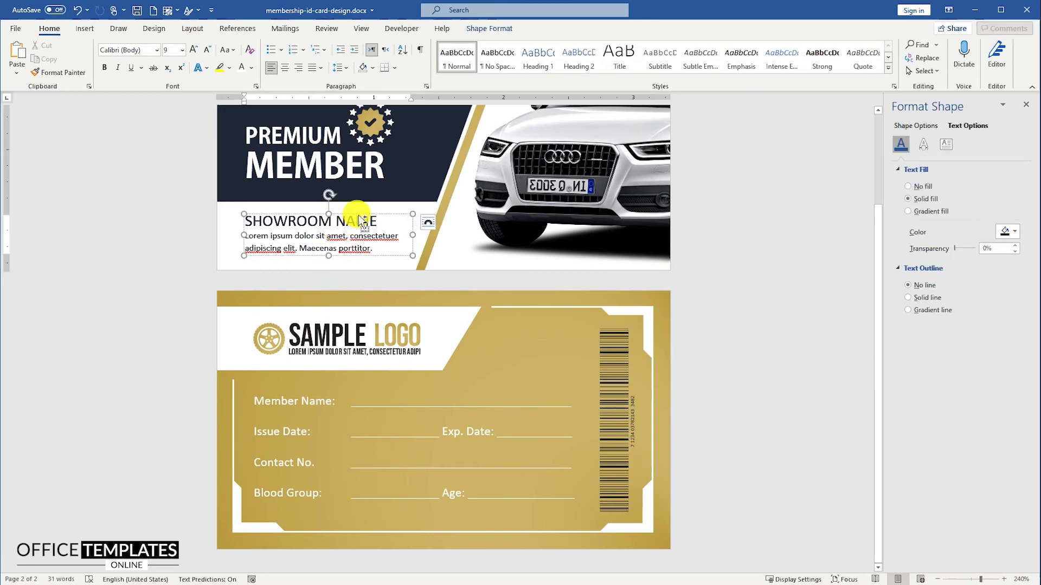
left_click_drag(360, 220, 554, 347)
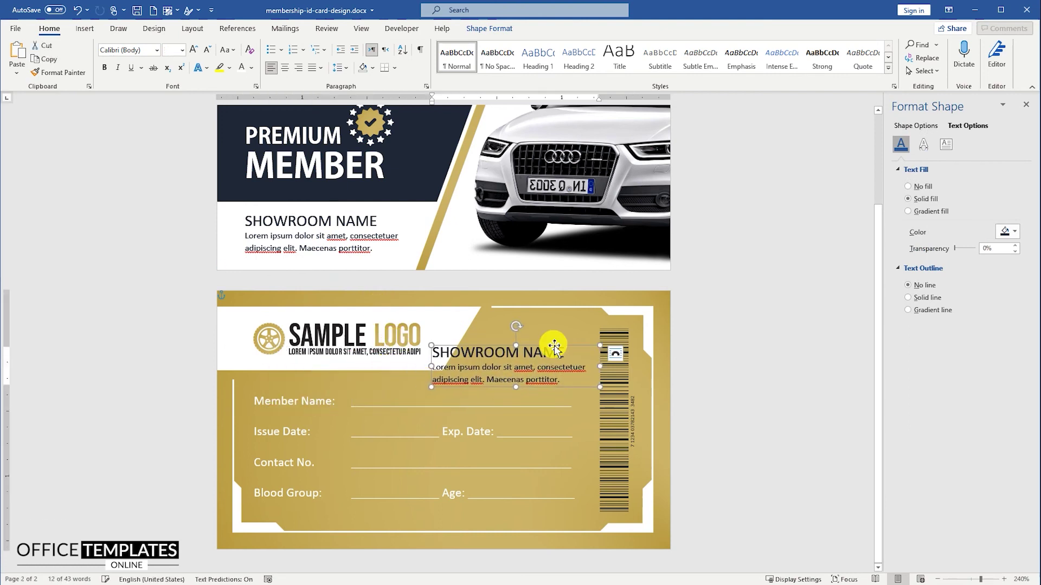
left_click(533, 369)
key("ctrl+a")
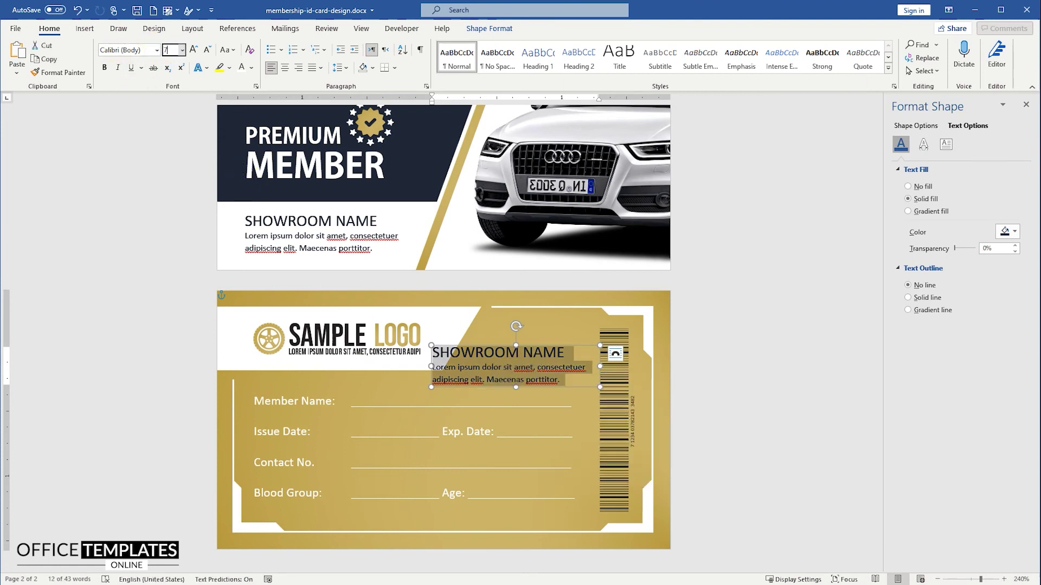
left_click(166, 50)
type("7")
key("Return")
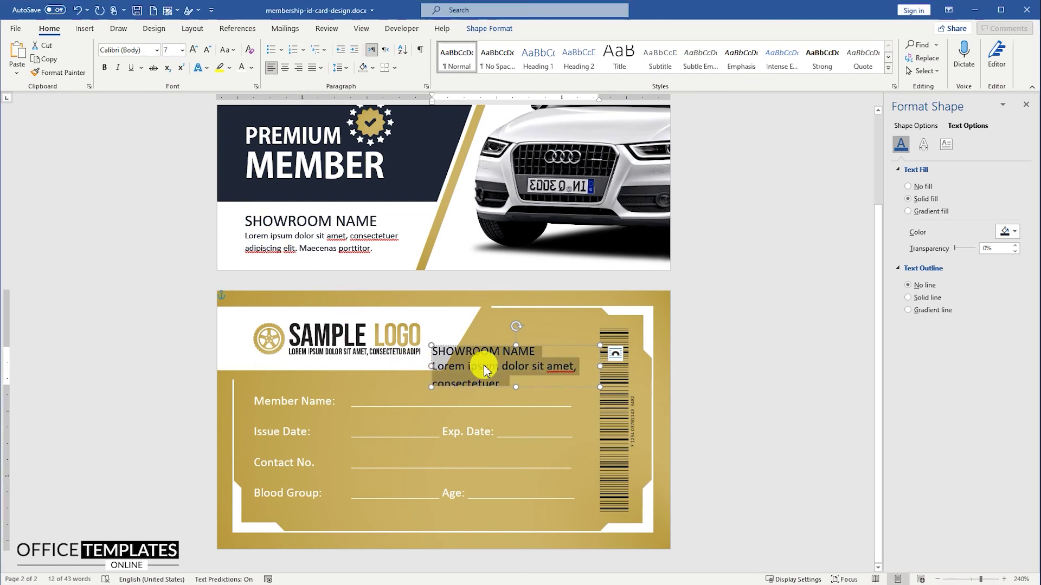
- Replace the copied text with "No." and a sample membership number, and shrink the text box to fit closely around it
type("No. 123-456789-21")
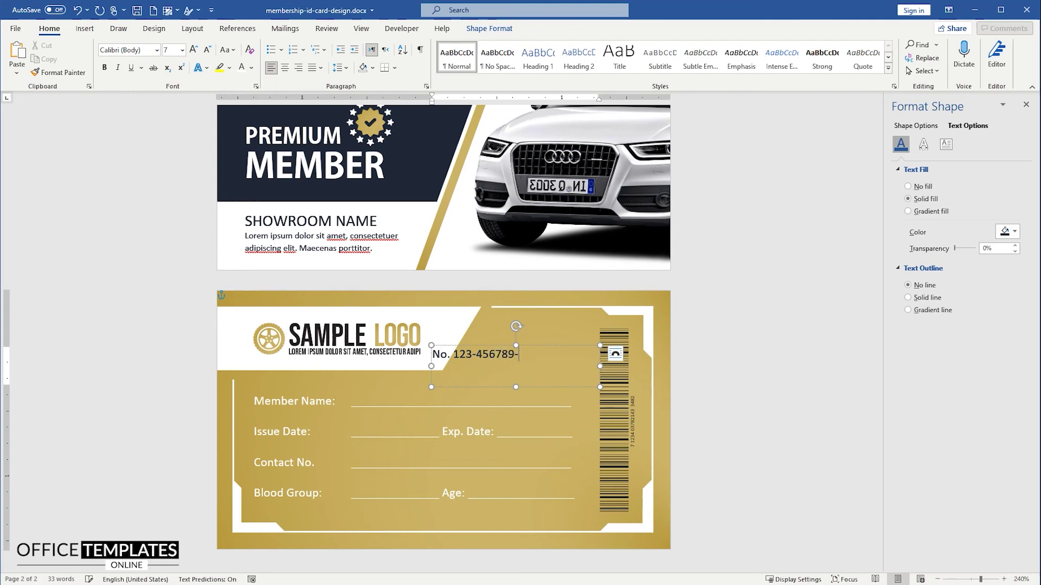
left_click(432, 367)
scroll(495, 369, "up", 9)
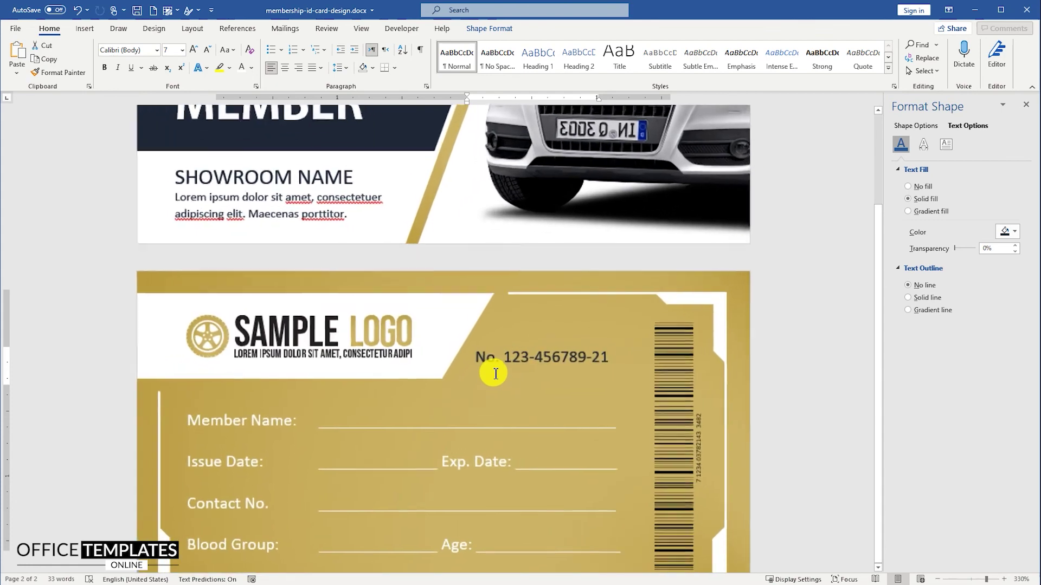
left_click_drag(567, 402, 568, 376)
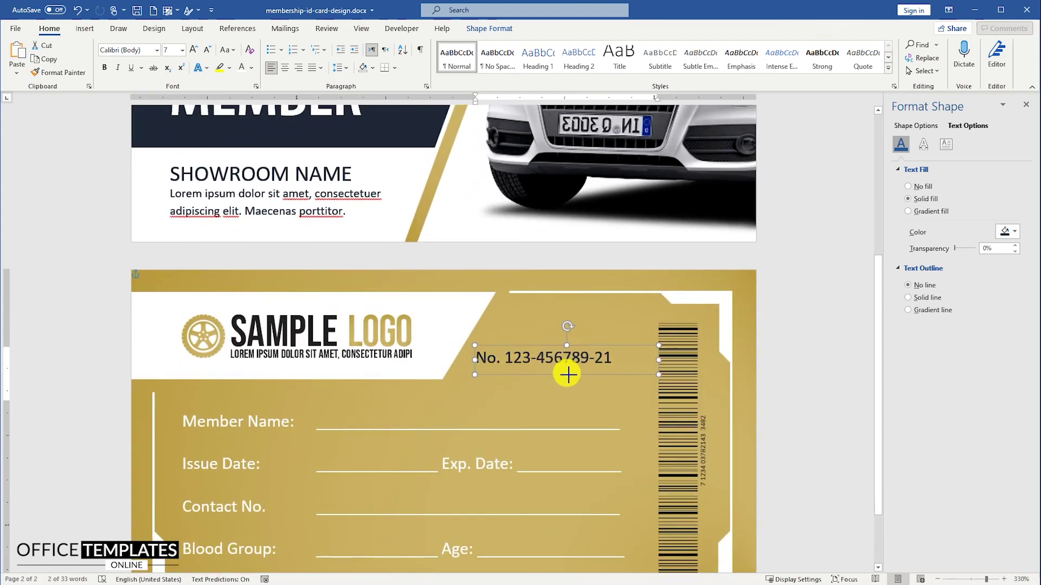
left_click_drag(661, 358, 628, 359)
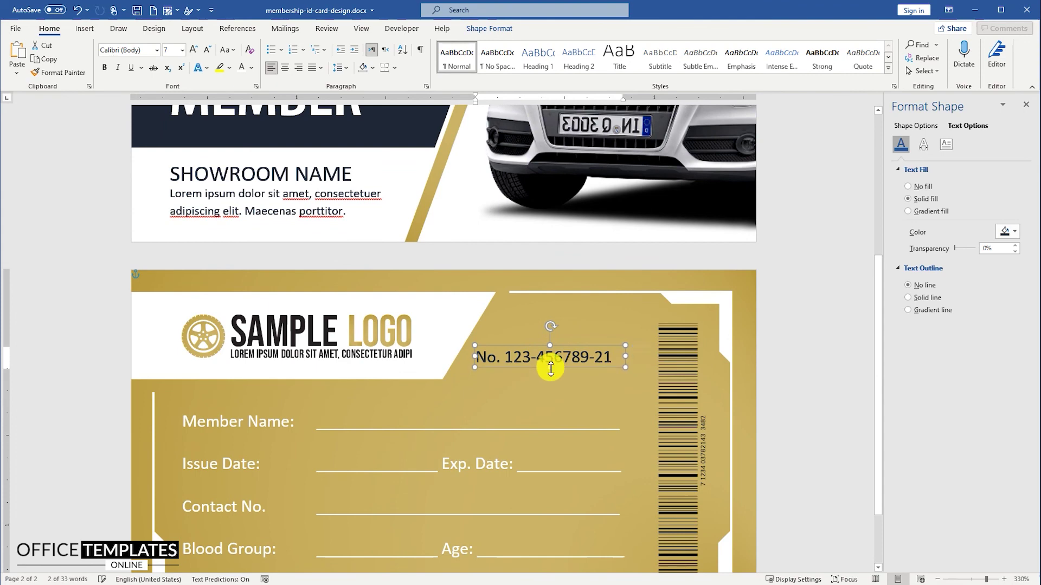
- Center the membership number in its text box and fill the box with dark navy
left_click(284, 67)
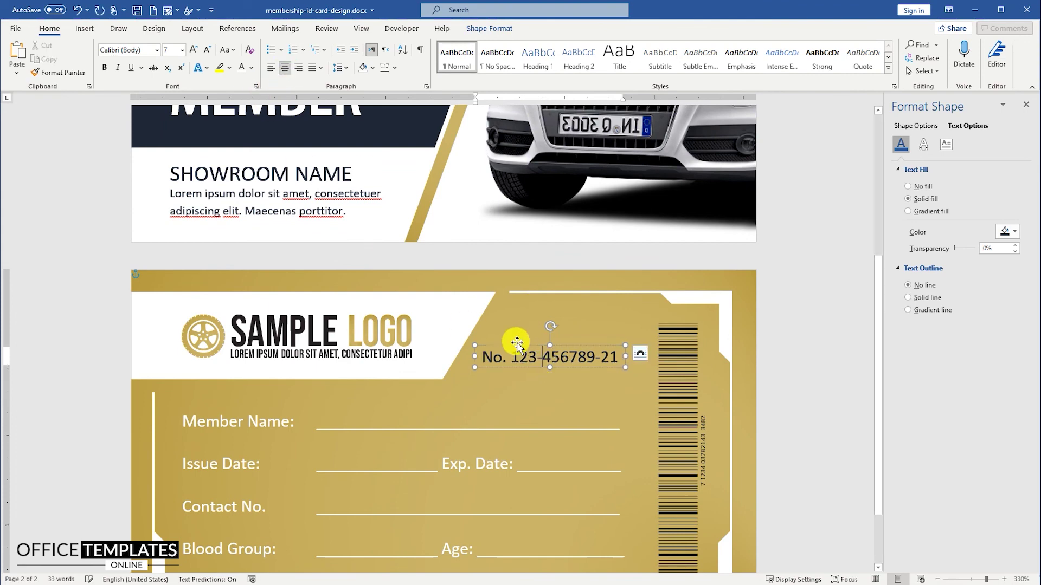
right_click(522, 349)
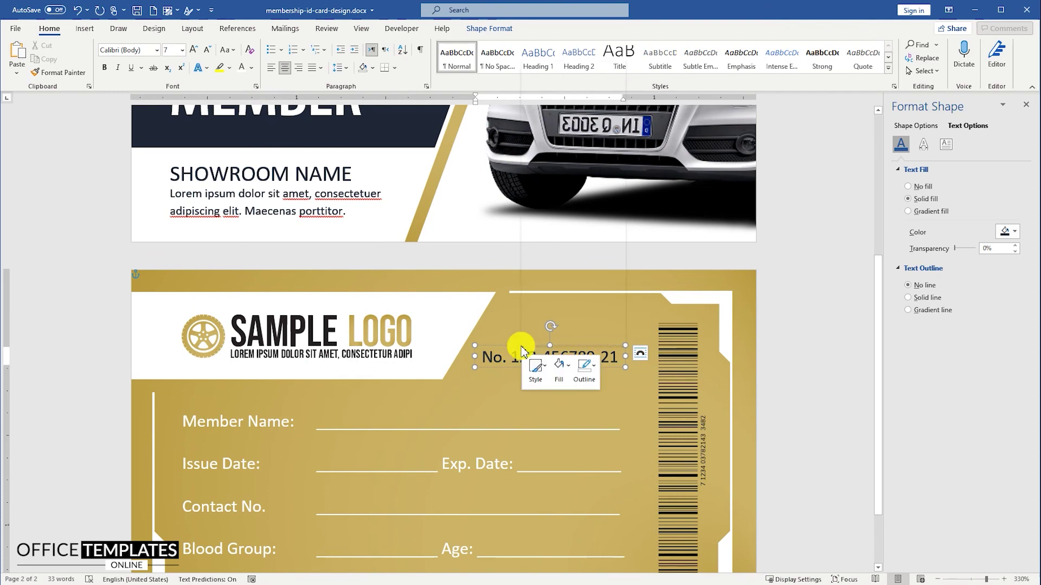
left_click(559, 369)
left_click(552, 264)
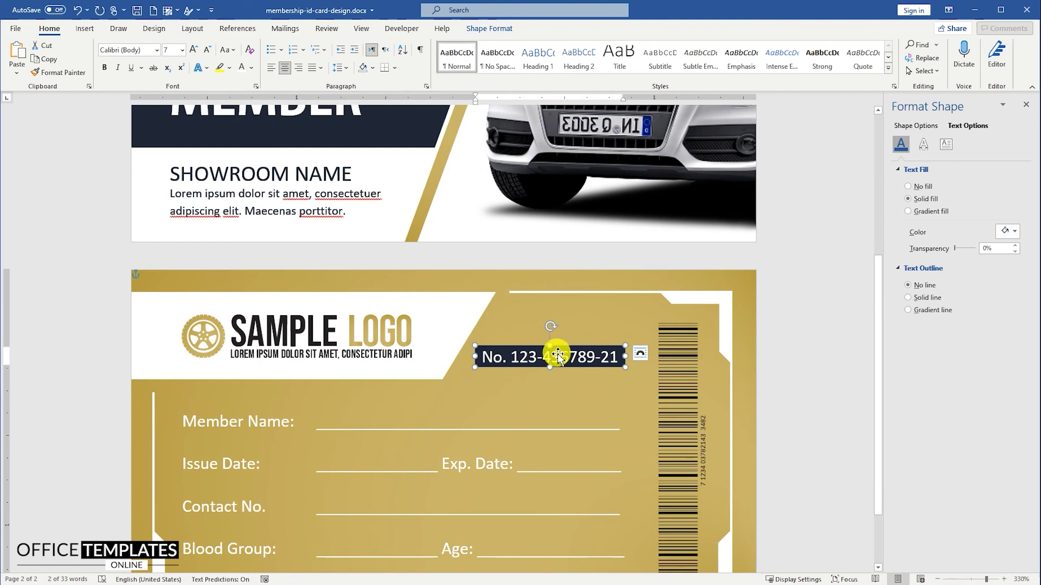
- Move the navy number box slightly down and to the right, above the end of the Member Name line, and deselect it
left_click_drag(574, 369, 576, 379)
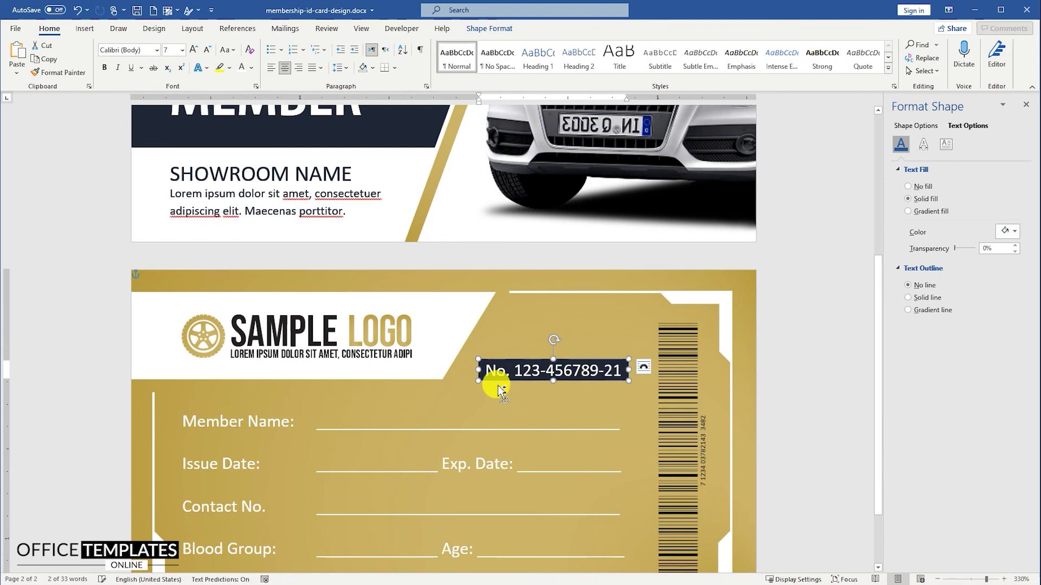
scroll(487, 382, "down", 8)
scroll(487, 379, "down", 8)
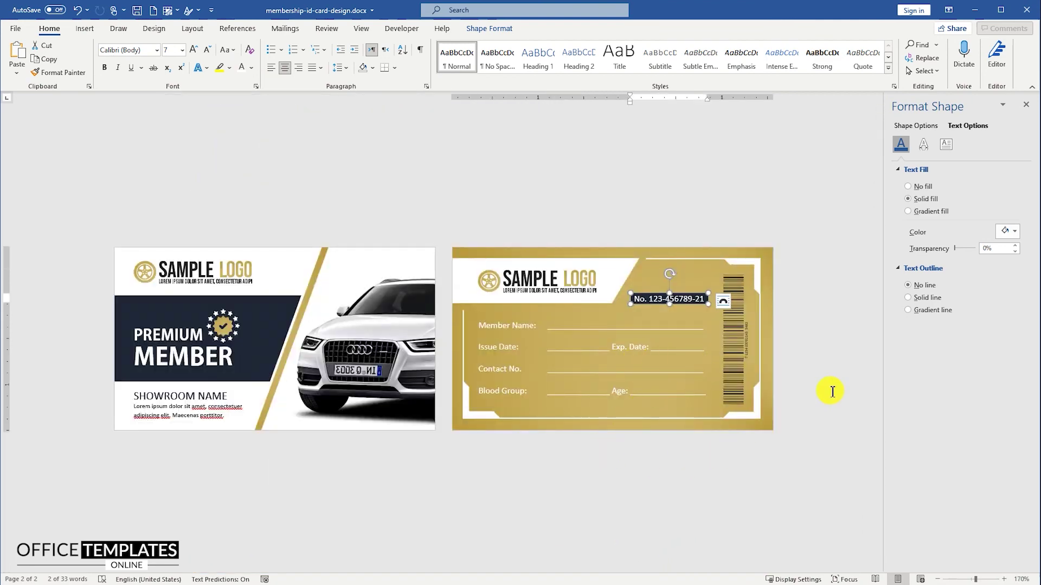
left_click(816, 398)
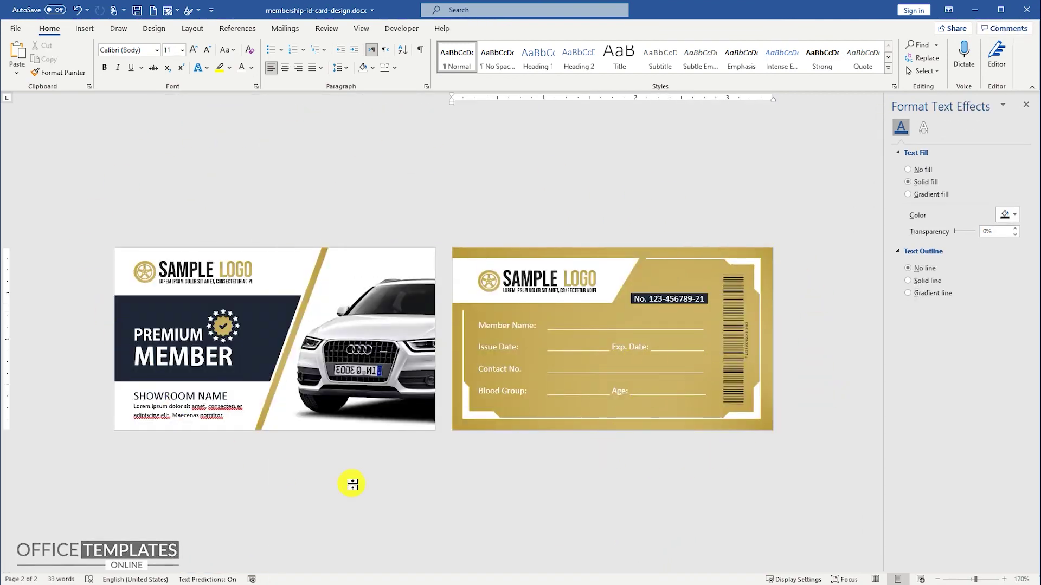